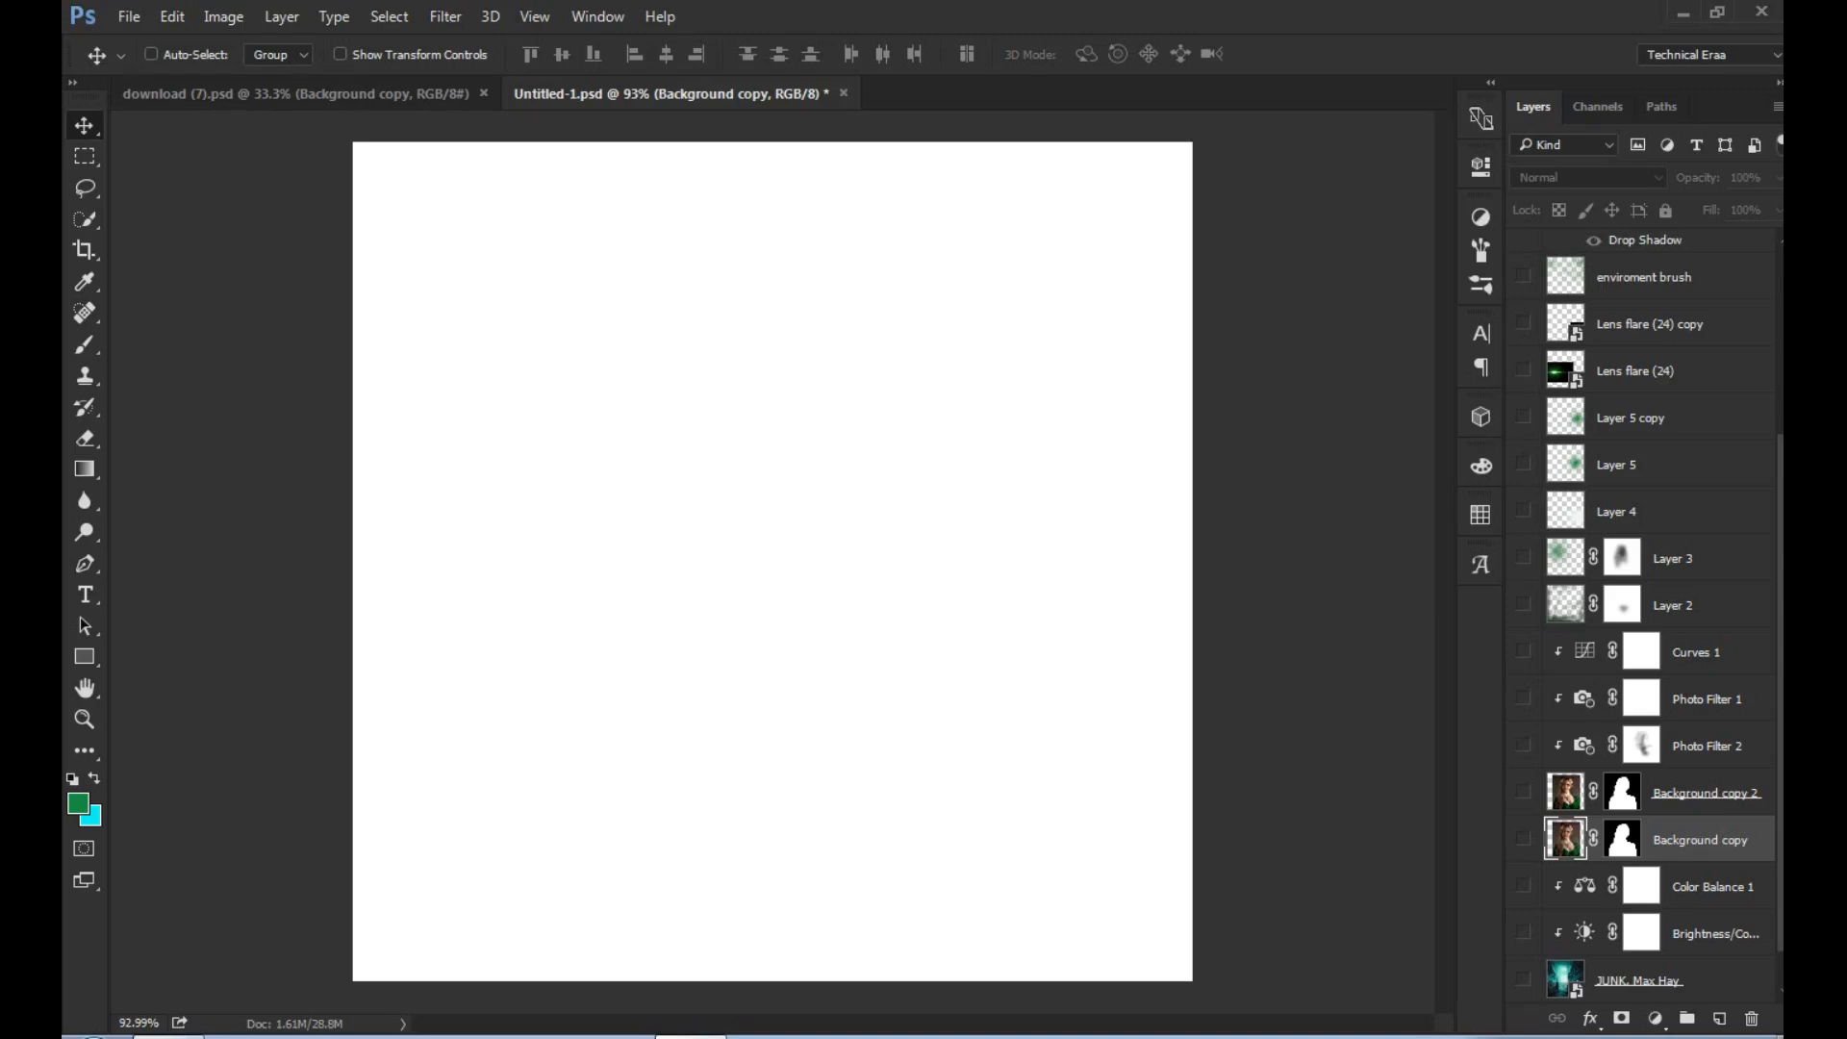
- Check the document's dimensions and resolution in the Image Size settings
click(223, 16)
click(255, 190)
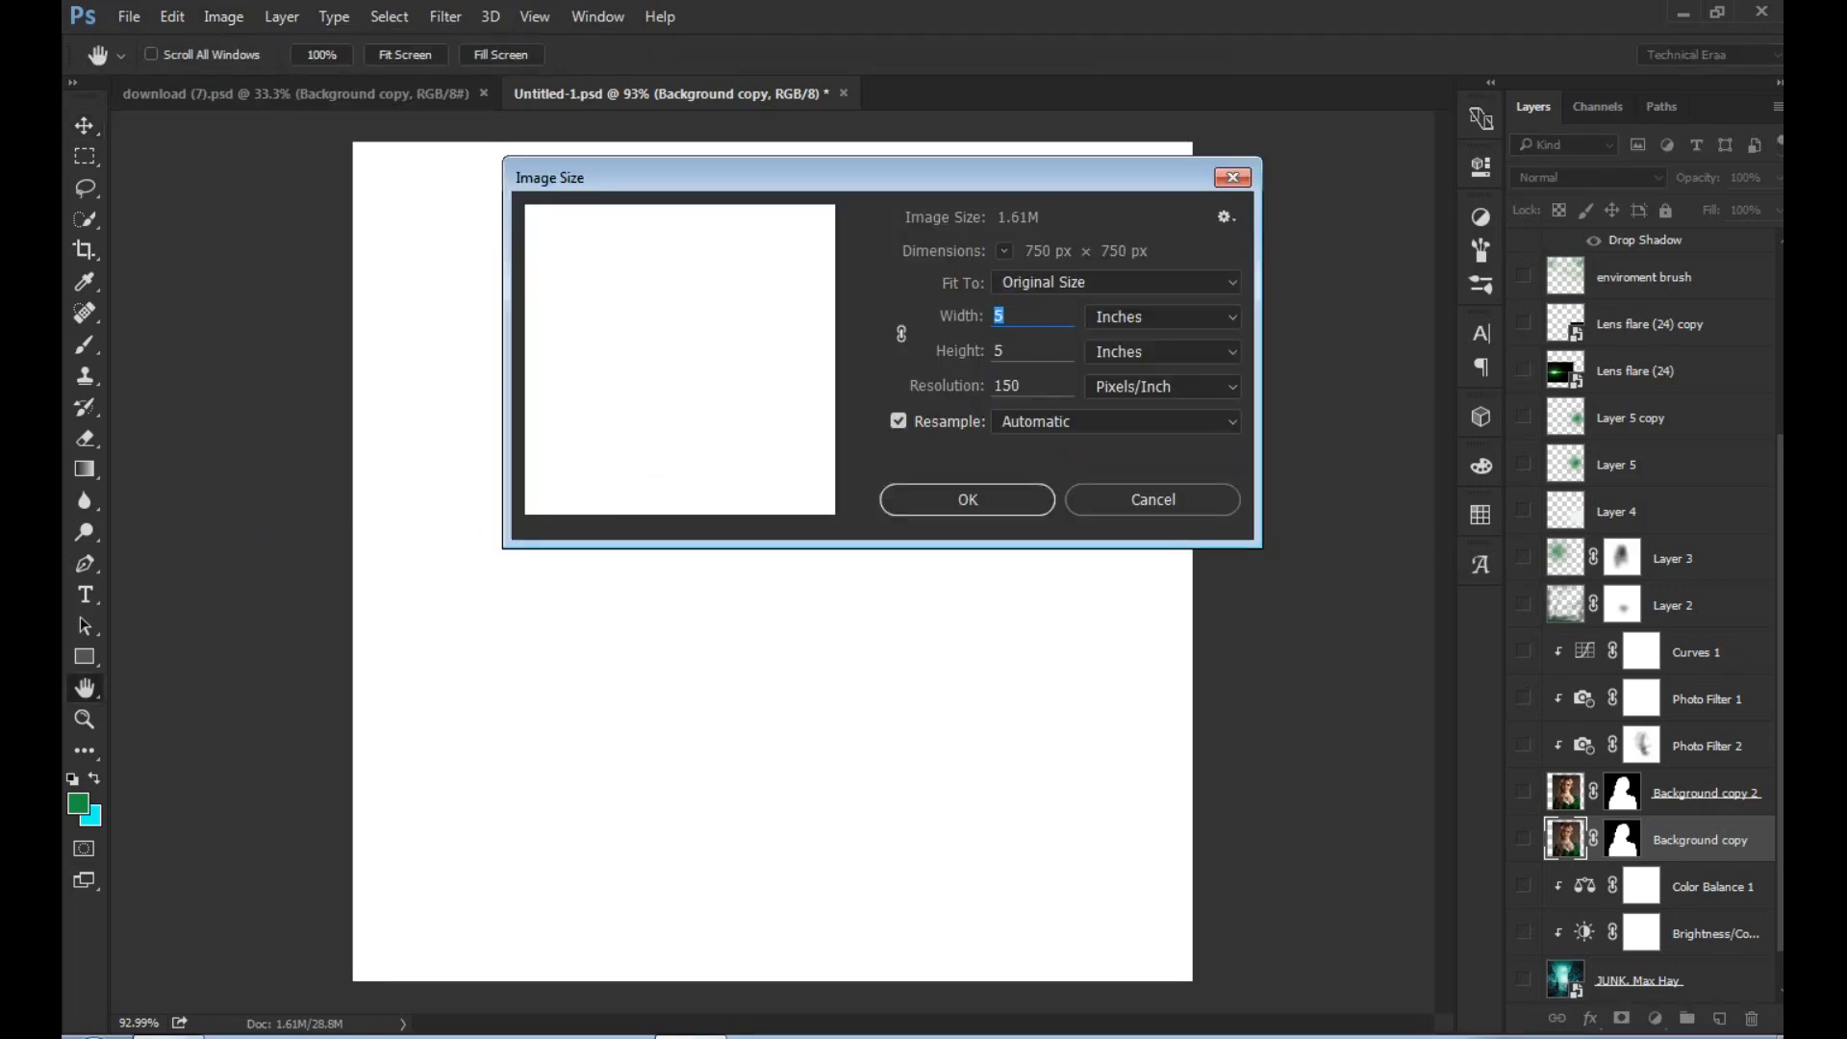
key(Return)
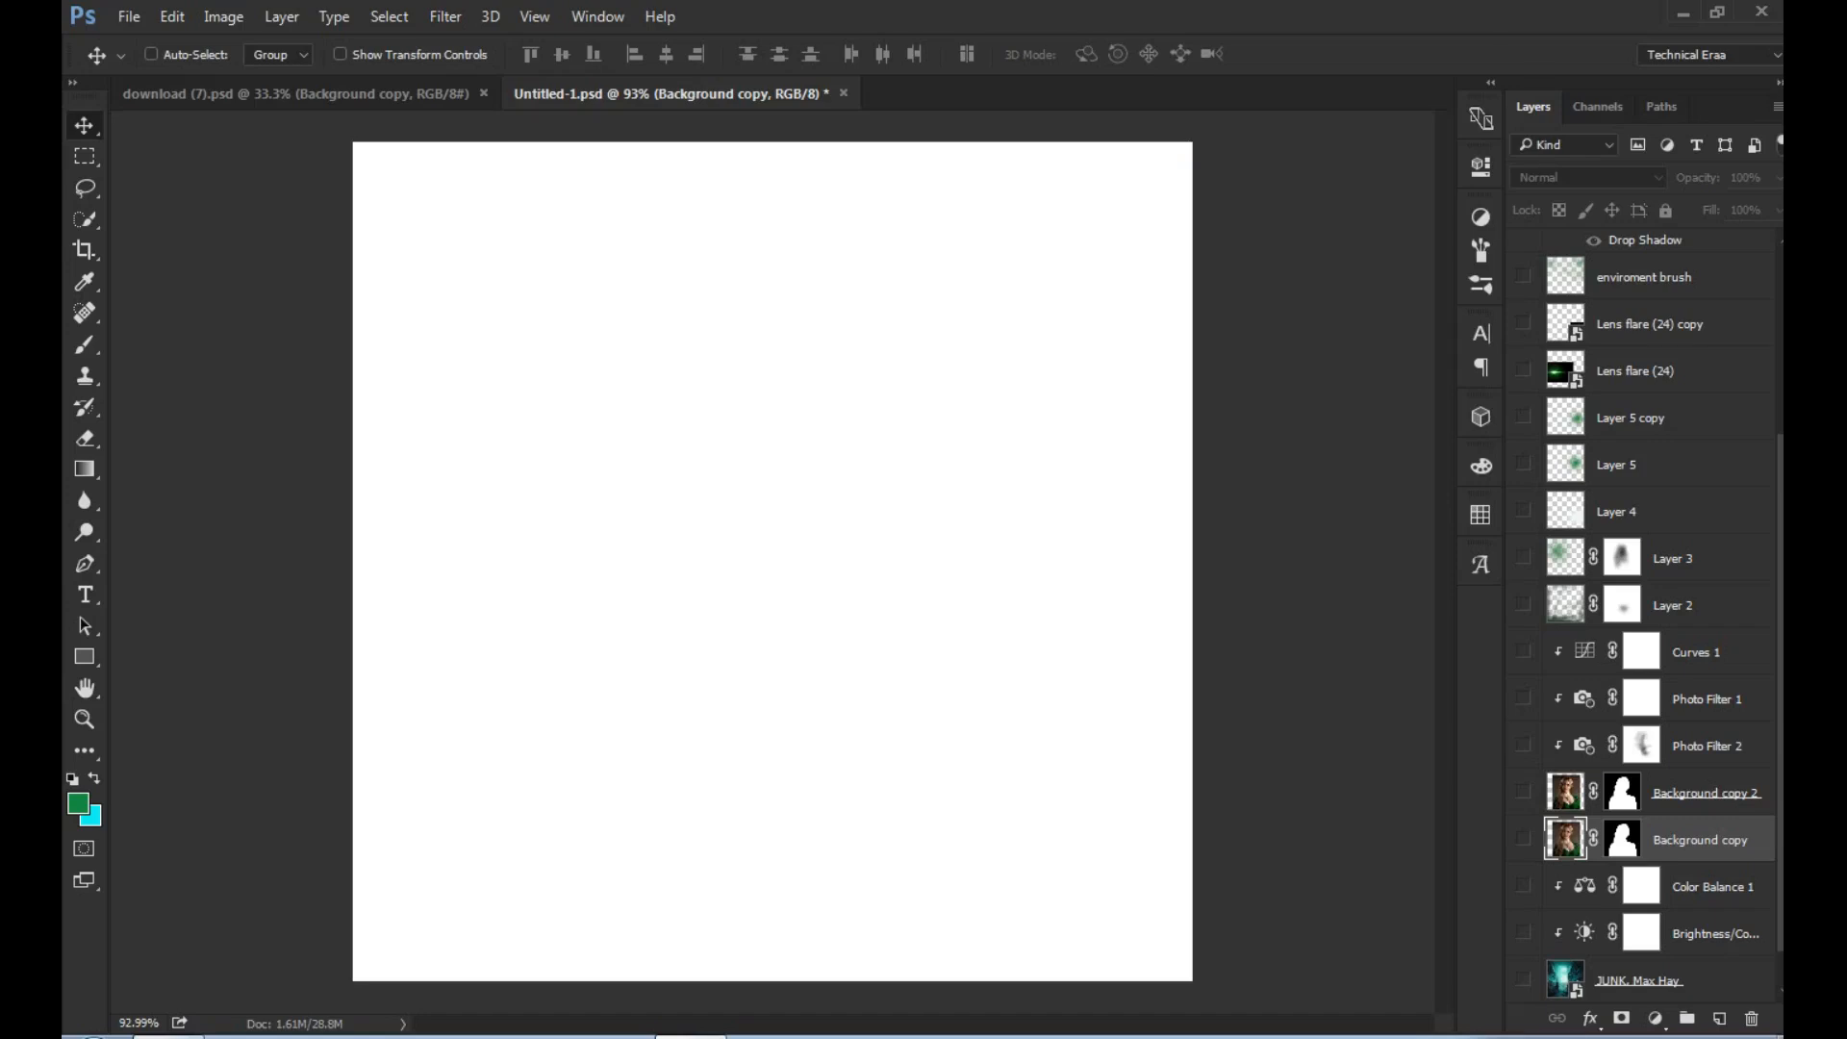
- Make the alley background image visible along with its clipped Brightness/Contrast and Color Balance 1 adjustment layers
scroll(1649, 616, down, 1)
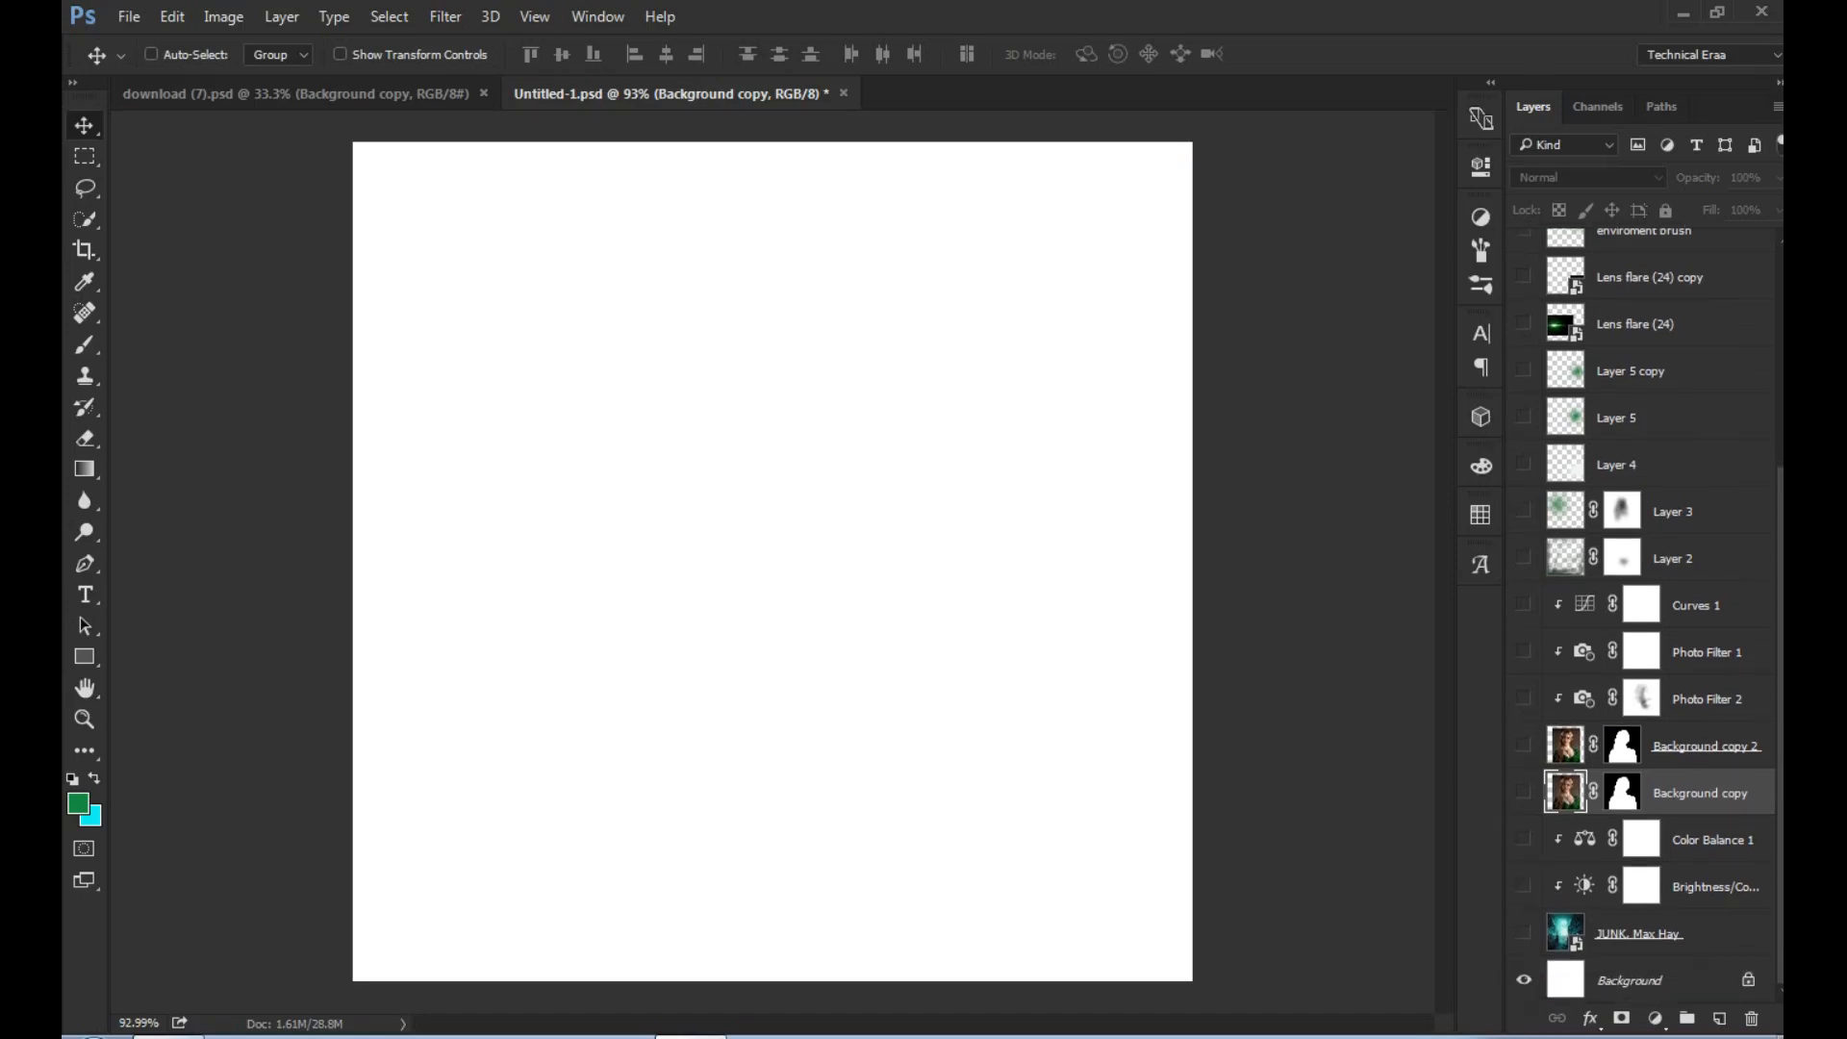
click(1524, 933)
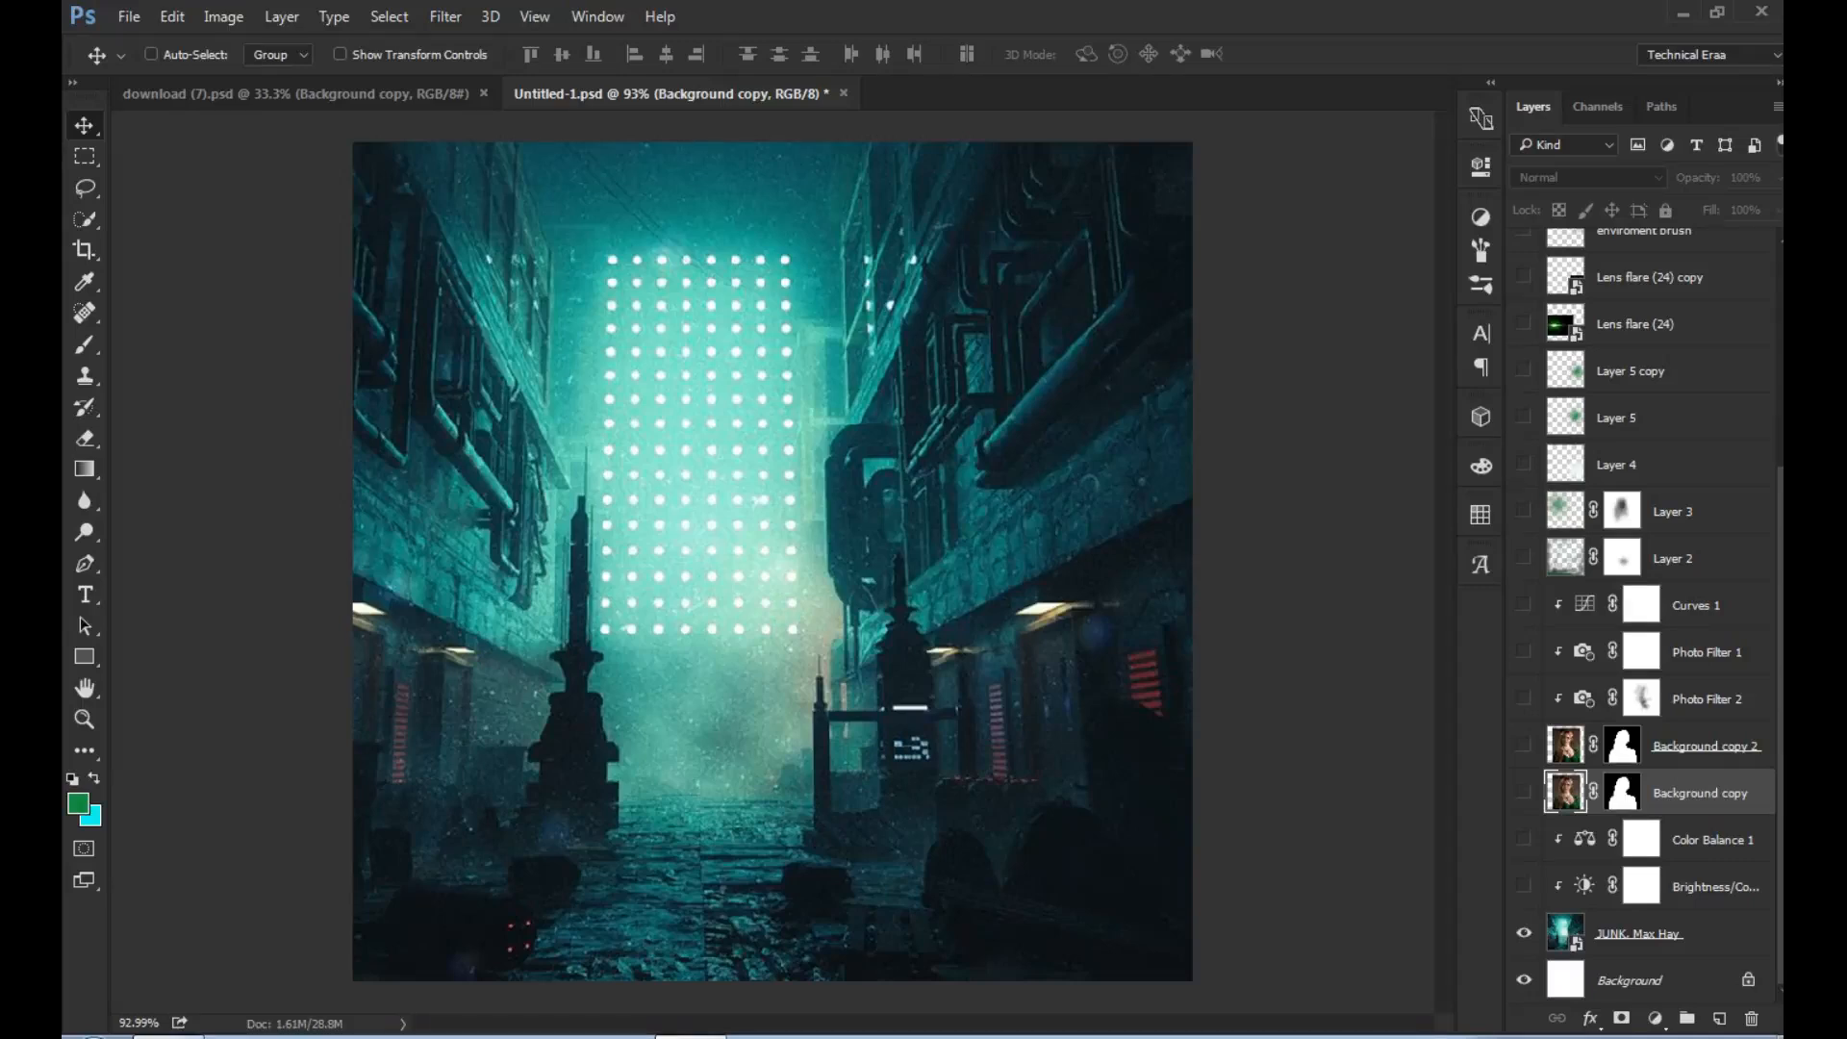
click(1524, 886)
click(1524, 886)
click(1524, 886)
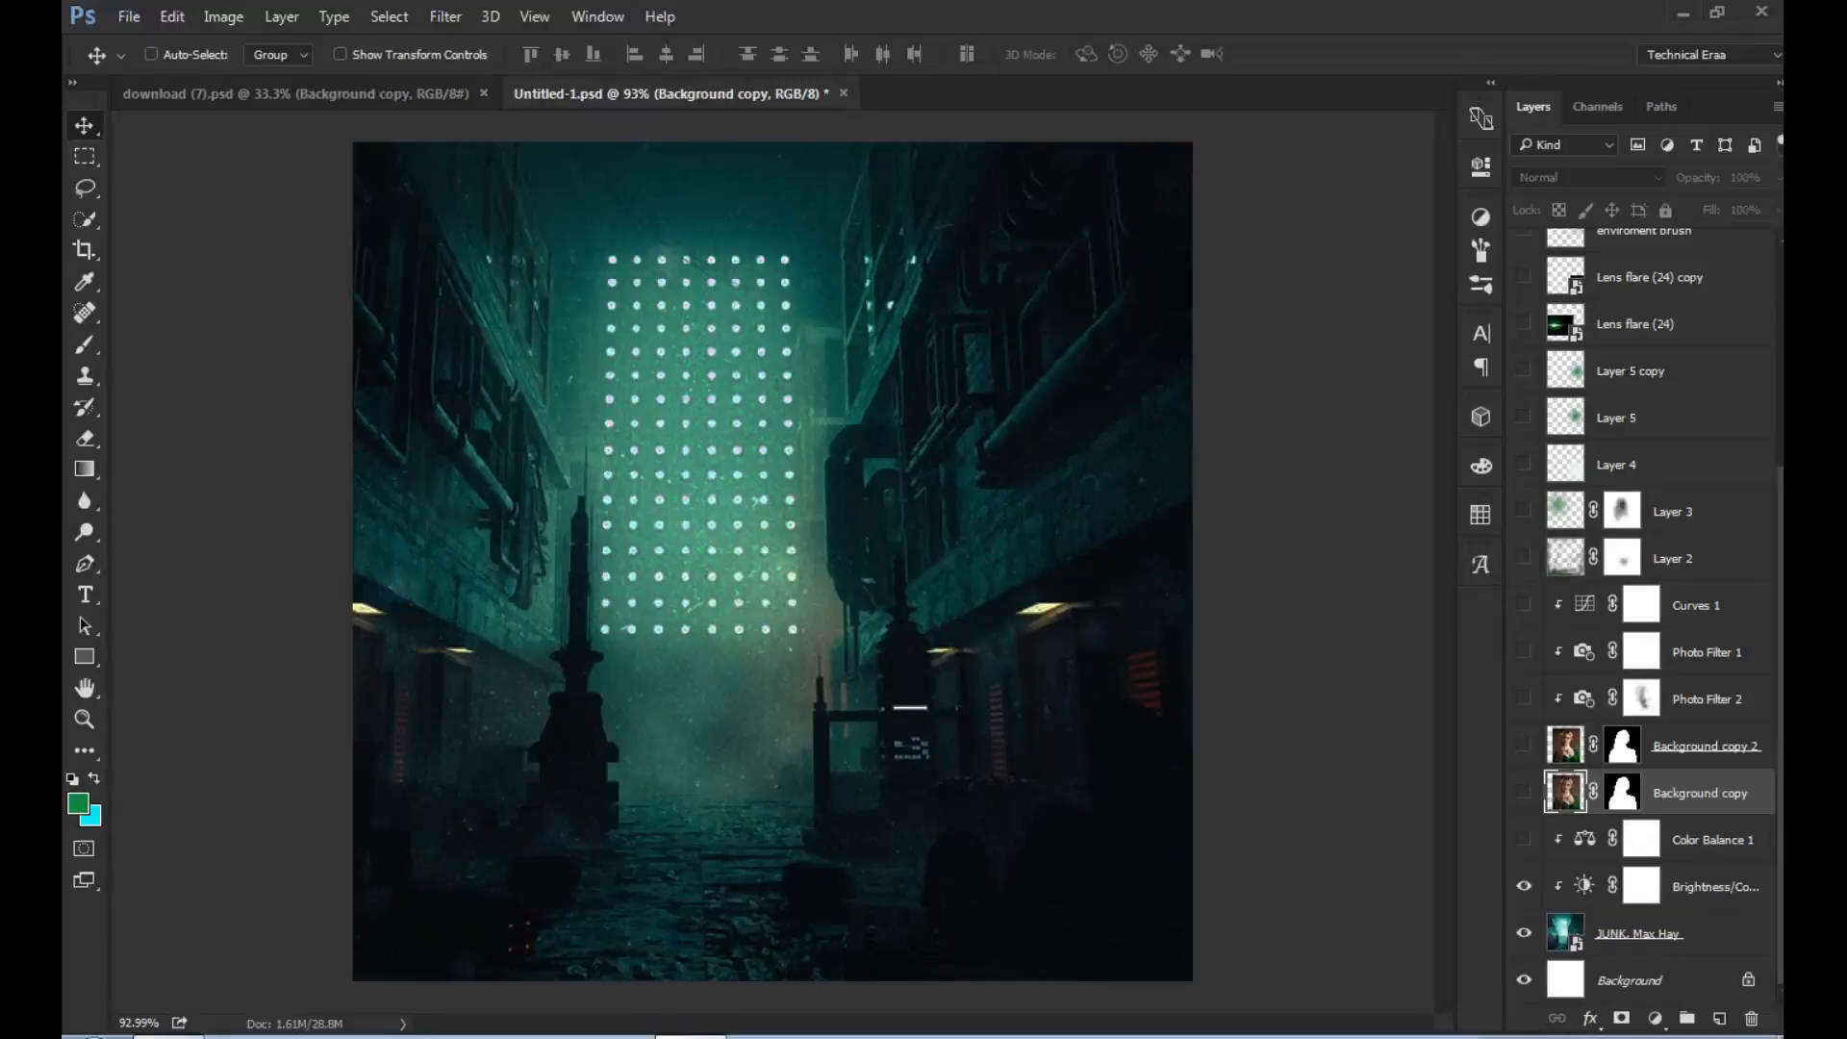
click(1654, 1017)
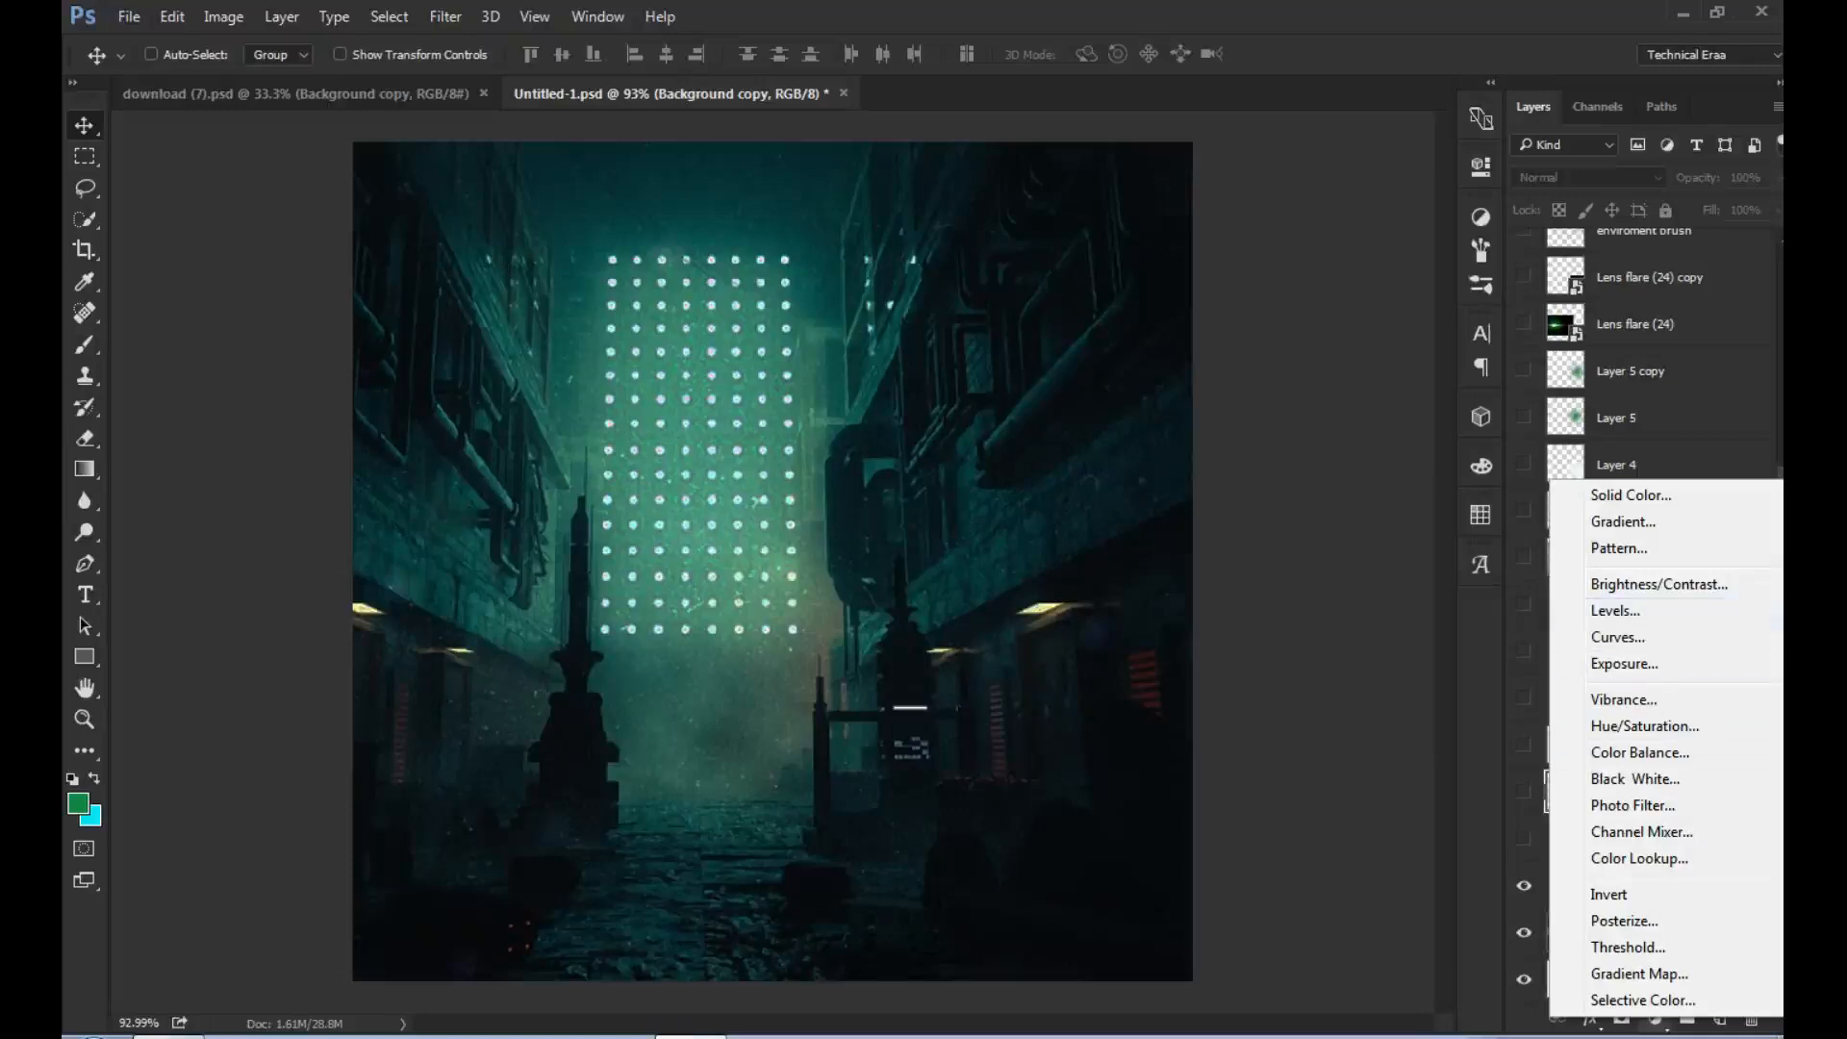
key(Escape)
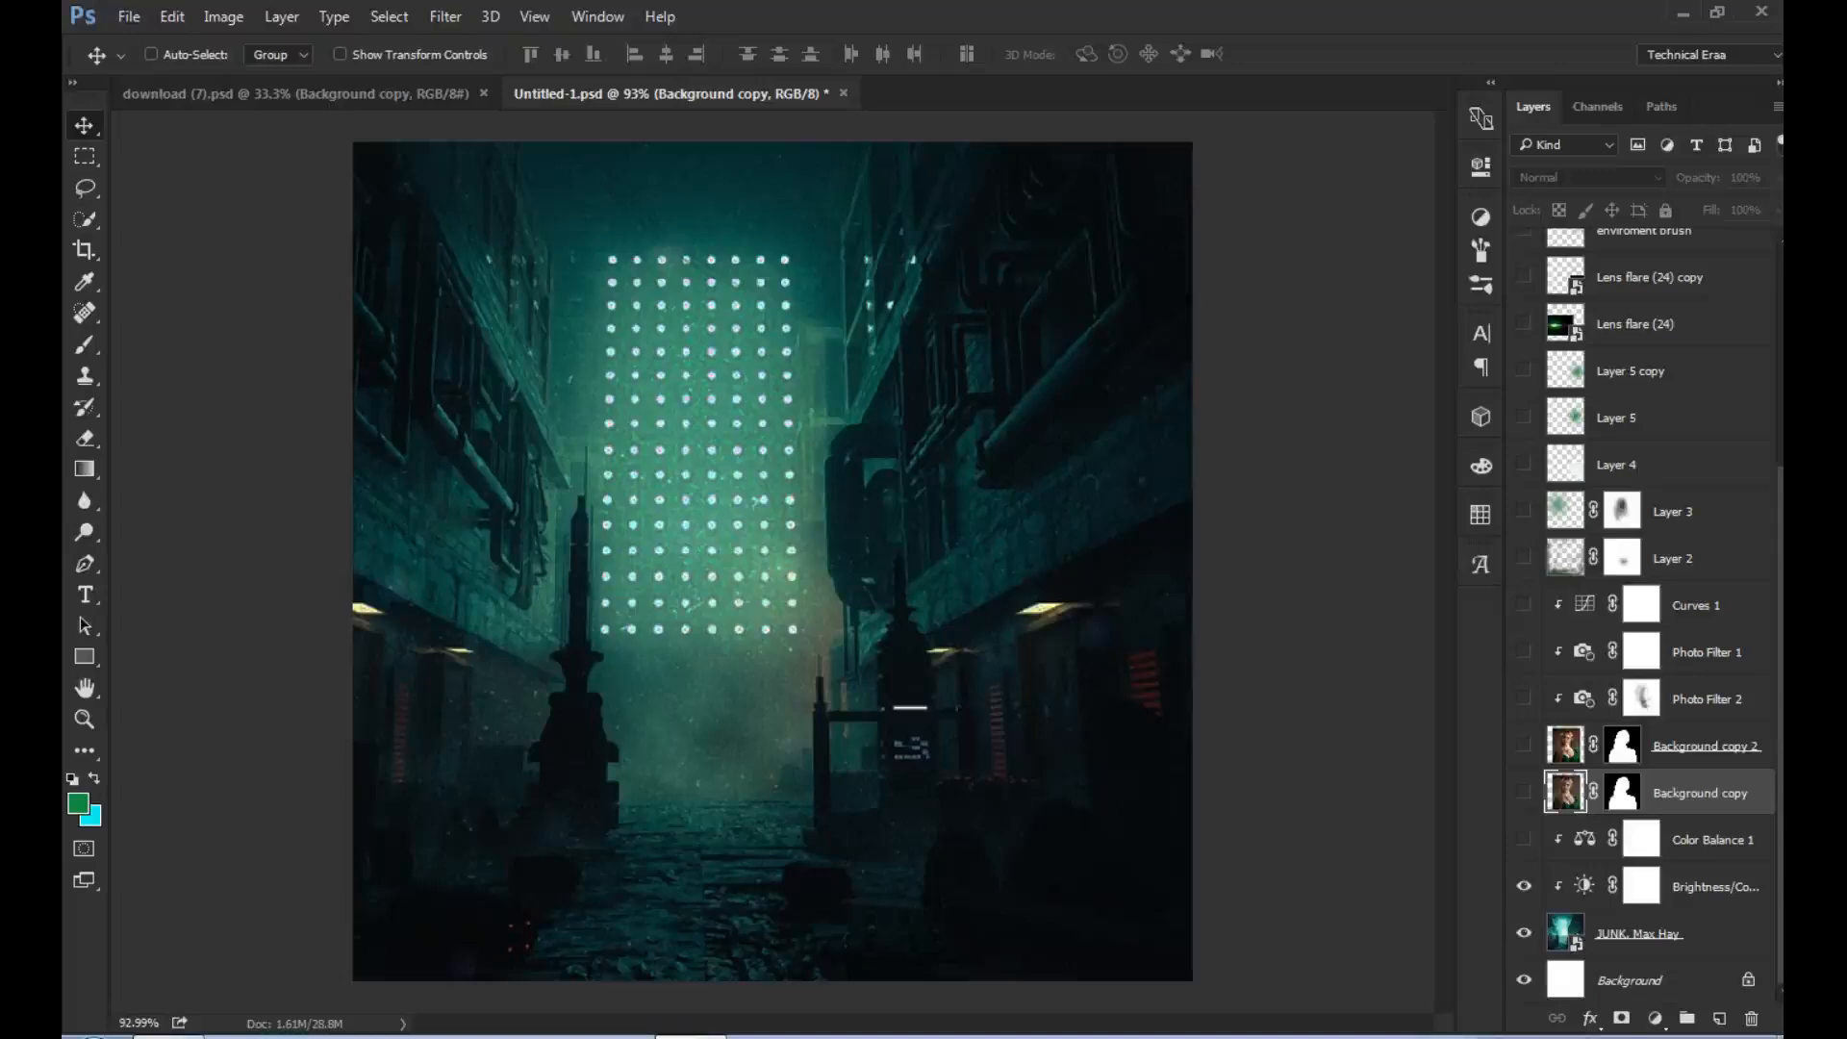
click(1523, 839)
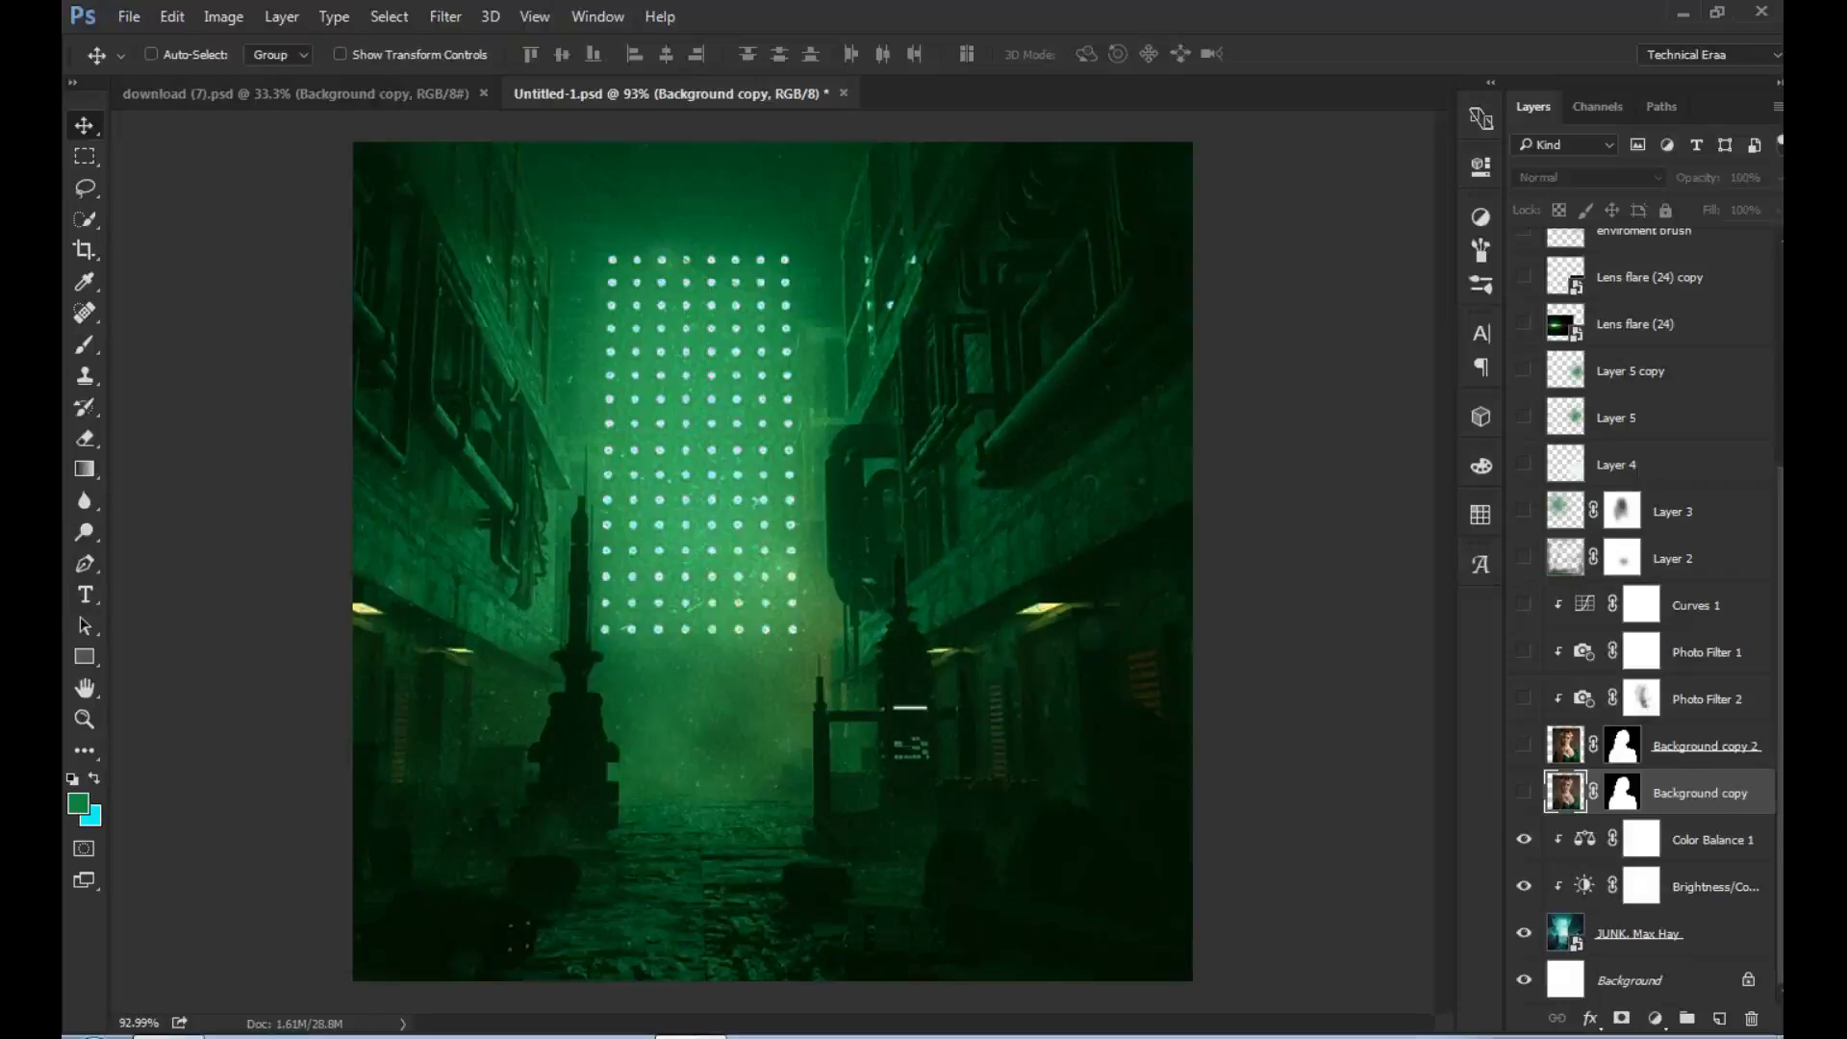
- Add a Color Balance adjustment layer above the Background copy layer
click(1655, 1018)
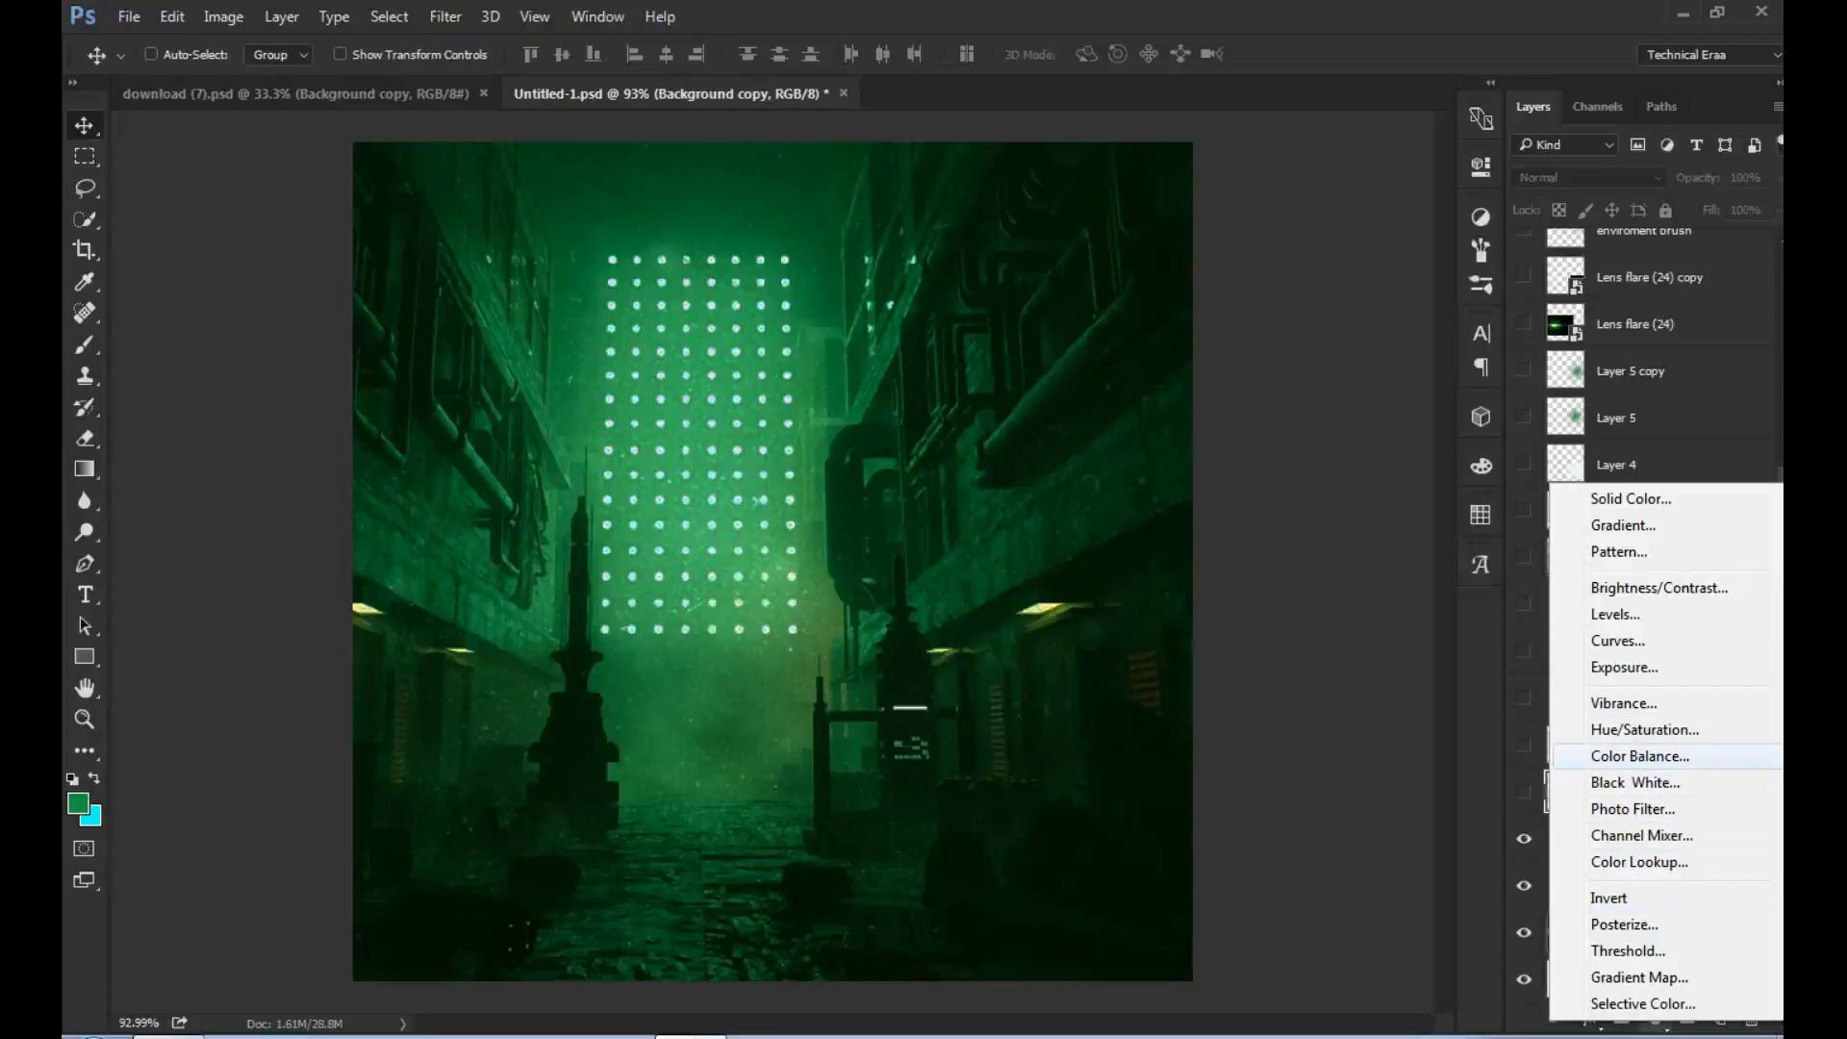
click(1640, 756)
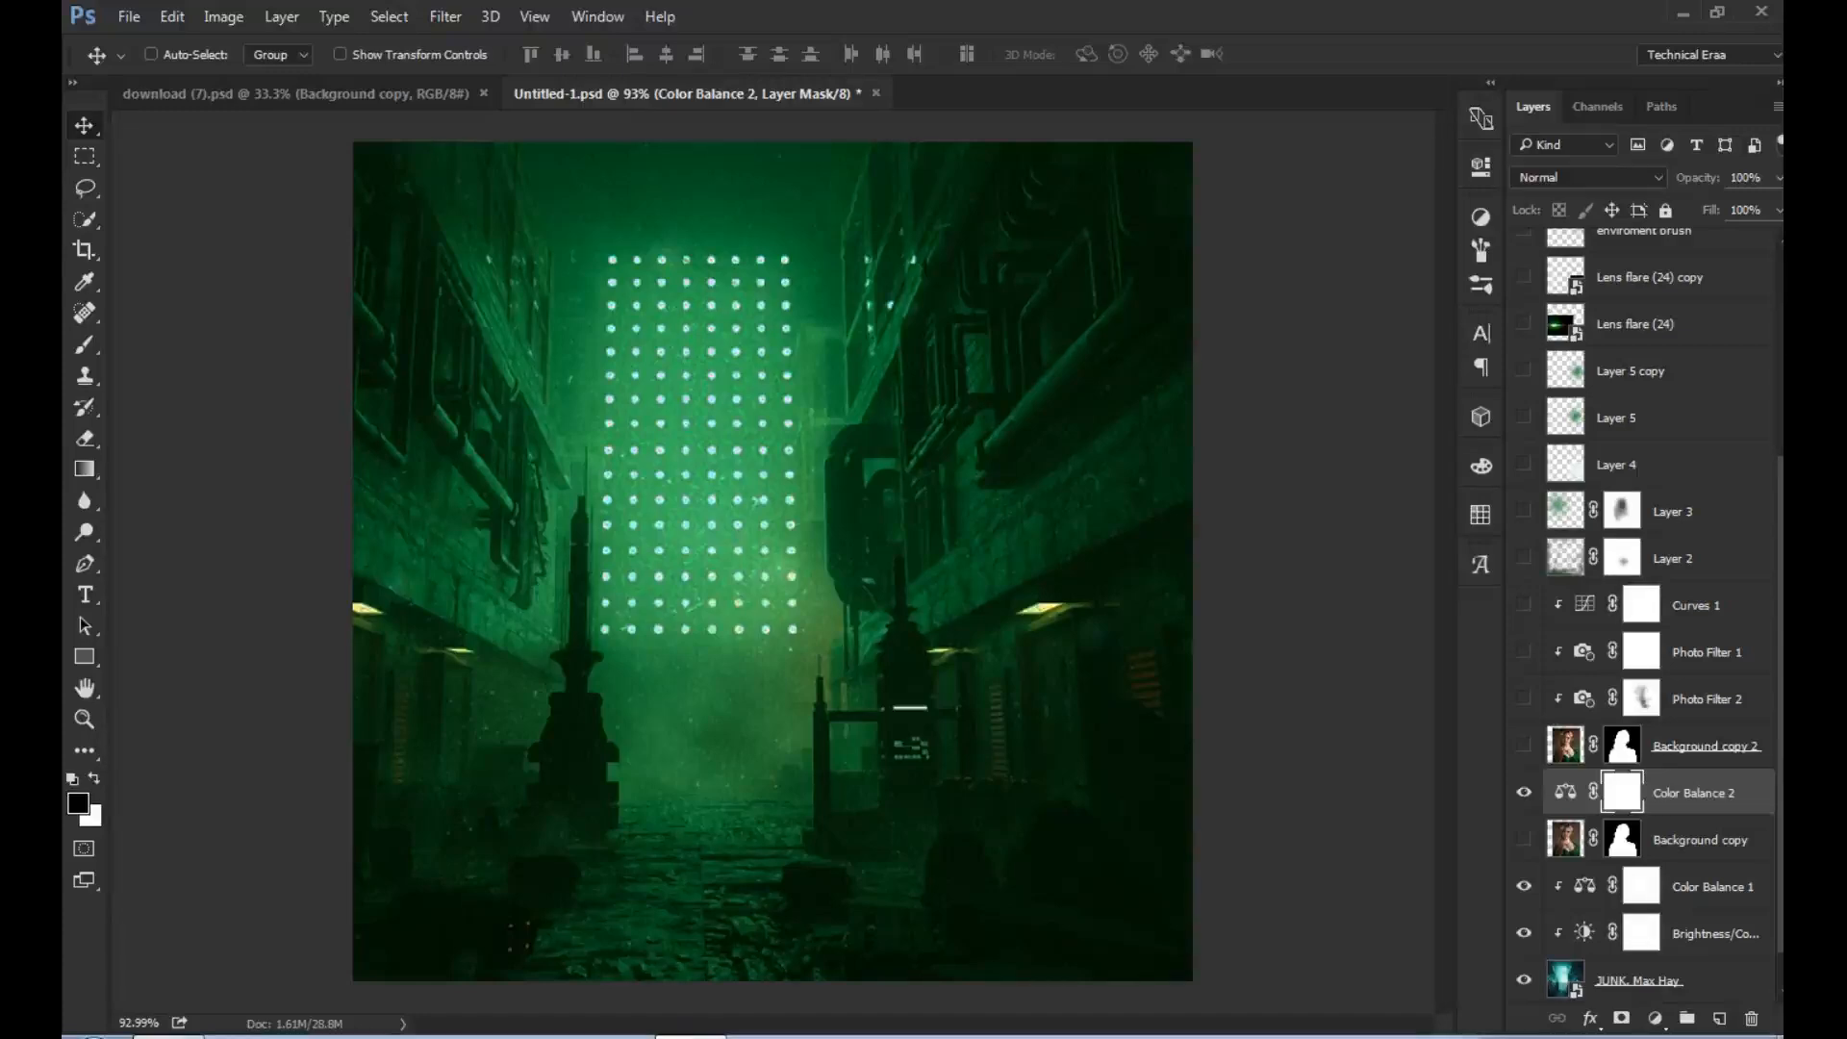
- Examine the Background copy portrait with its layer mask disabled and re-enabled, and hide the layer again
click(1524, 839)
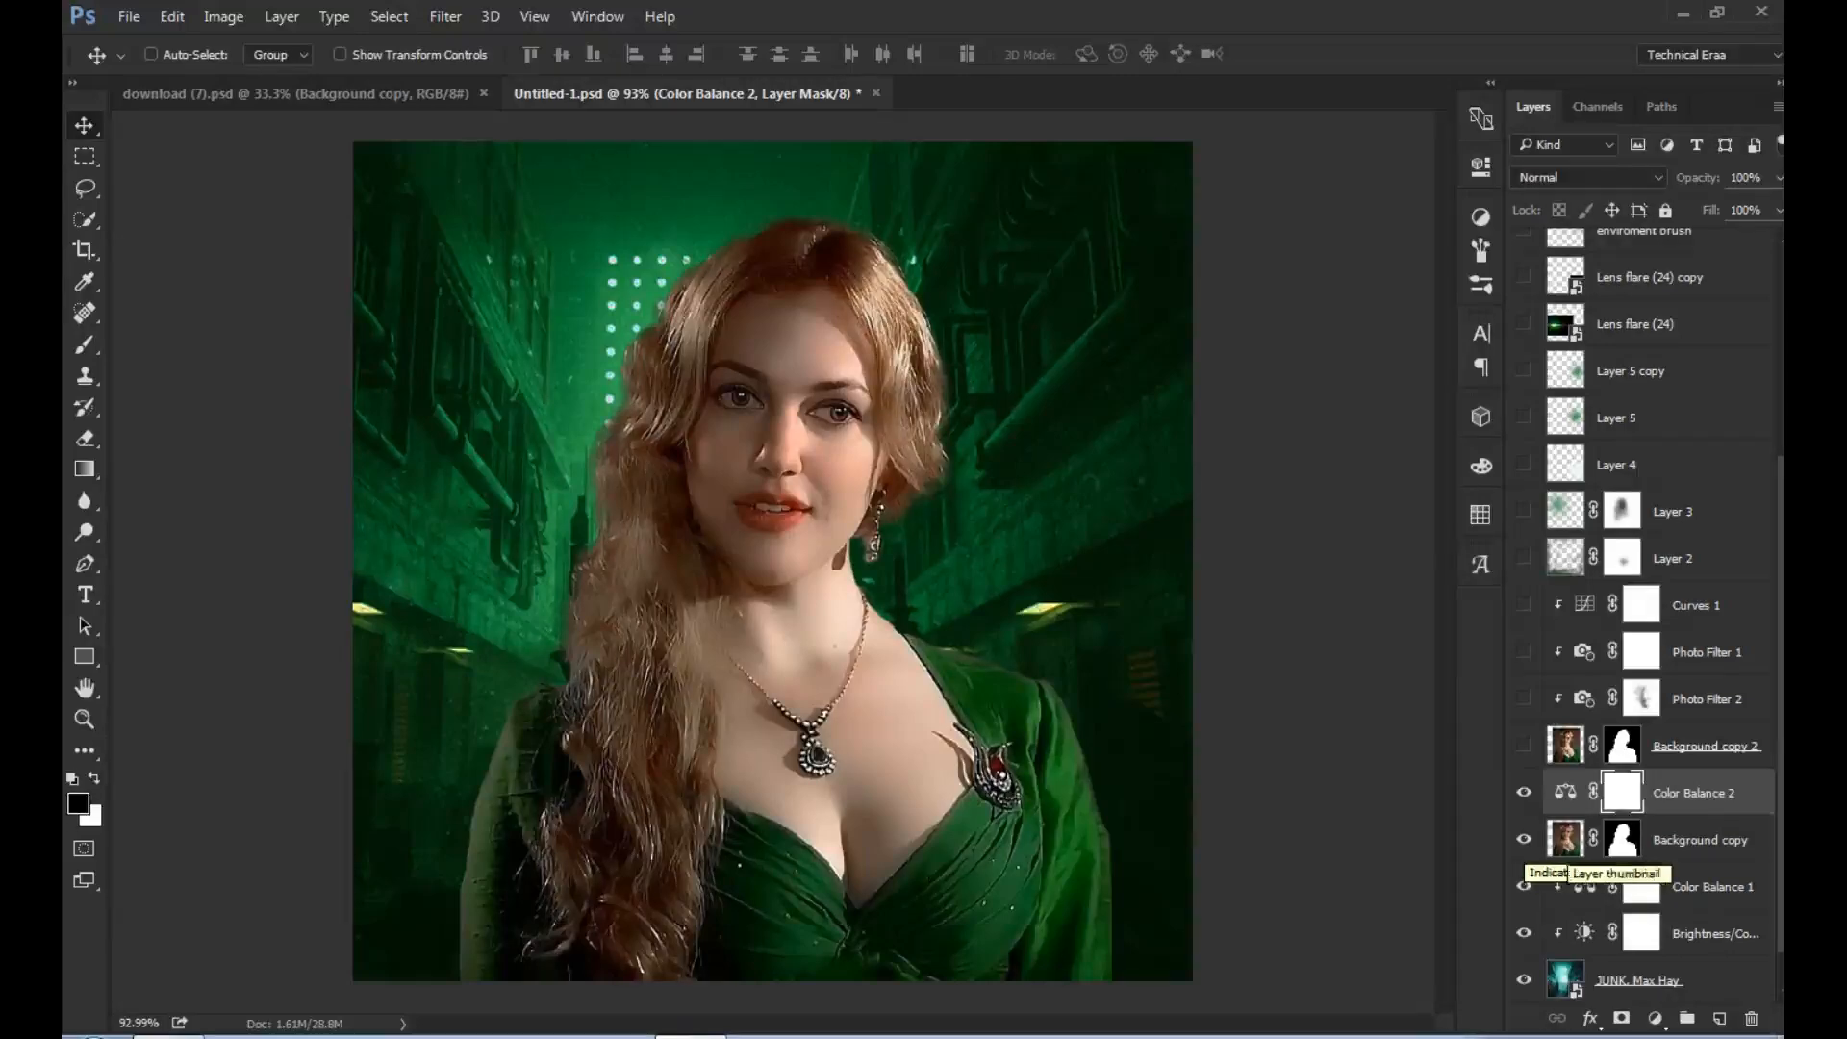
right_click(1622, 839)
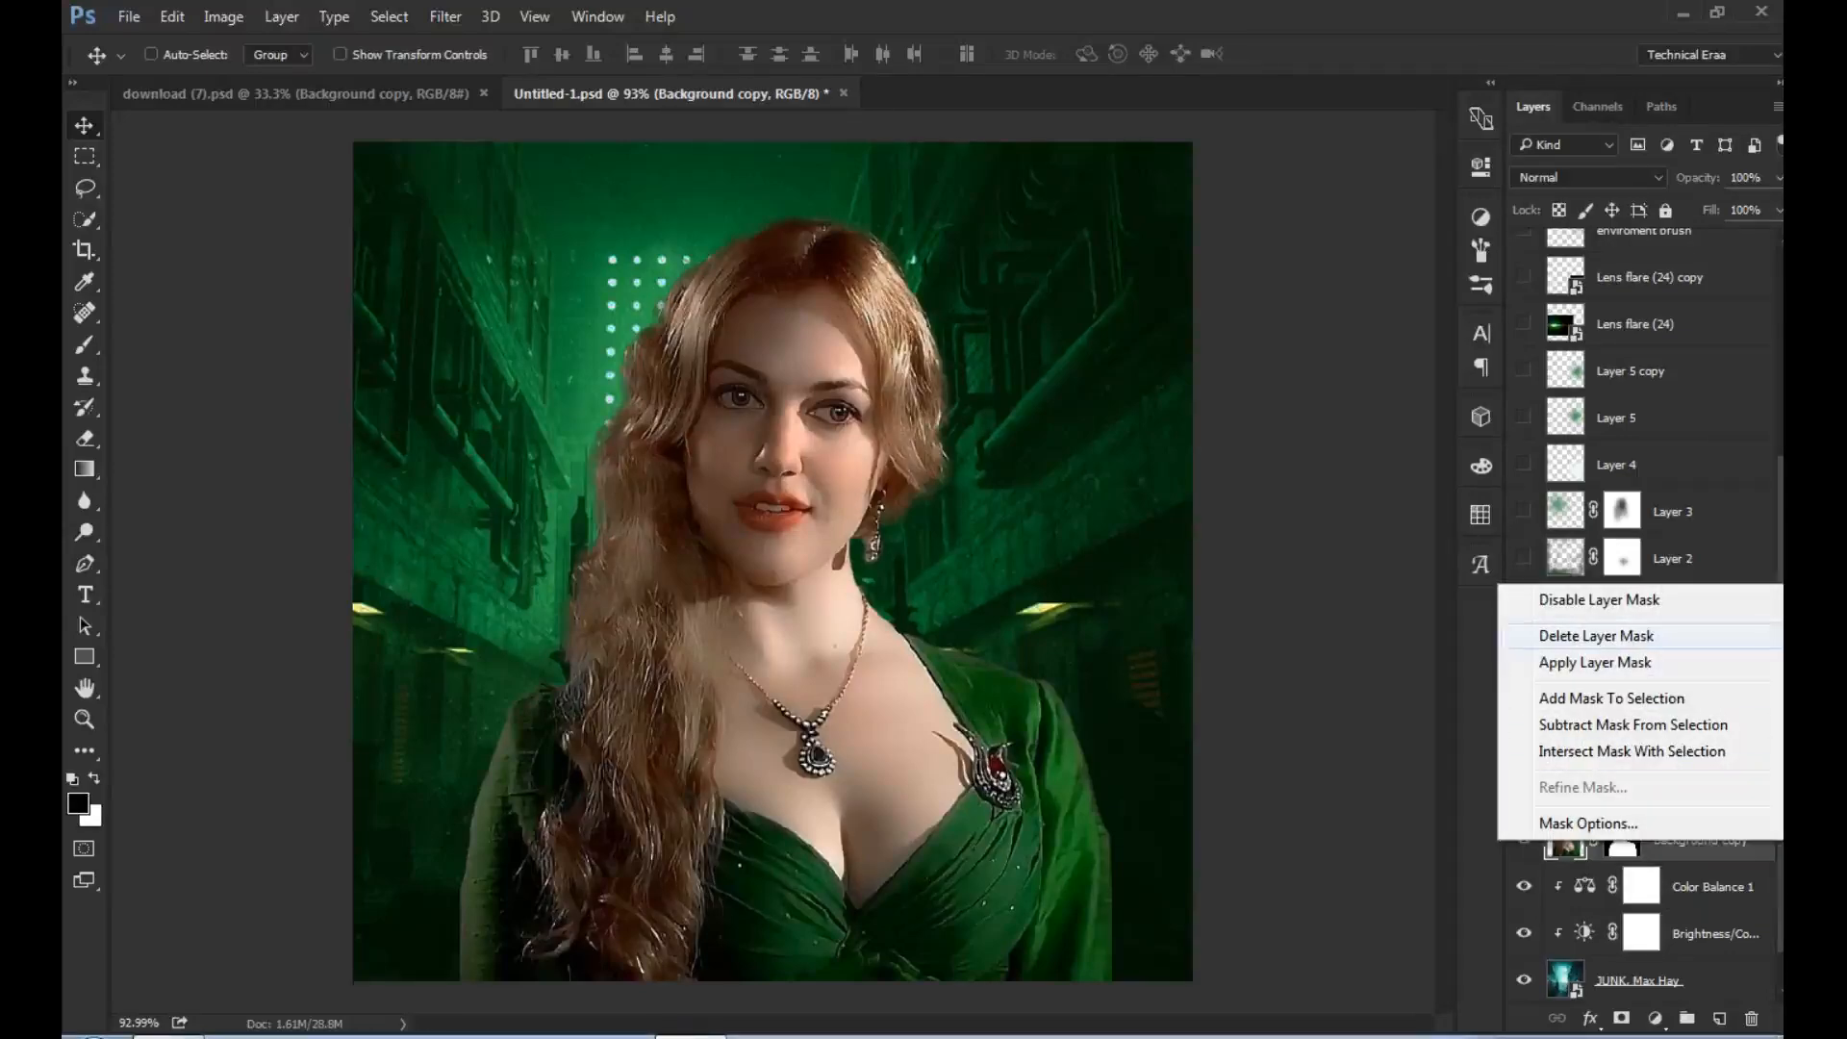
click(1599, 599)
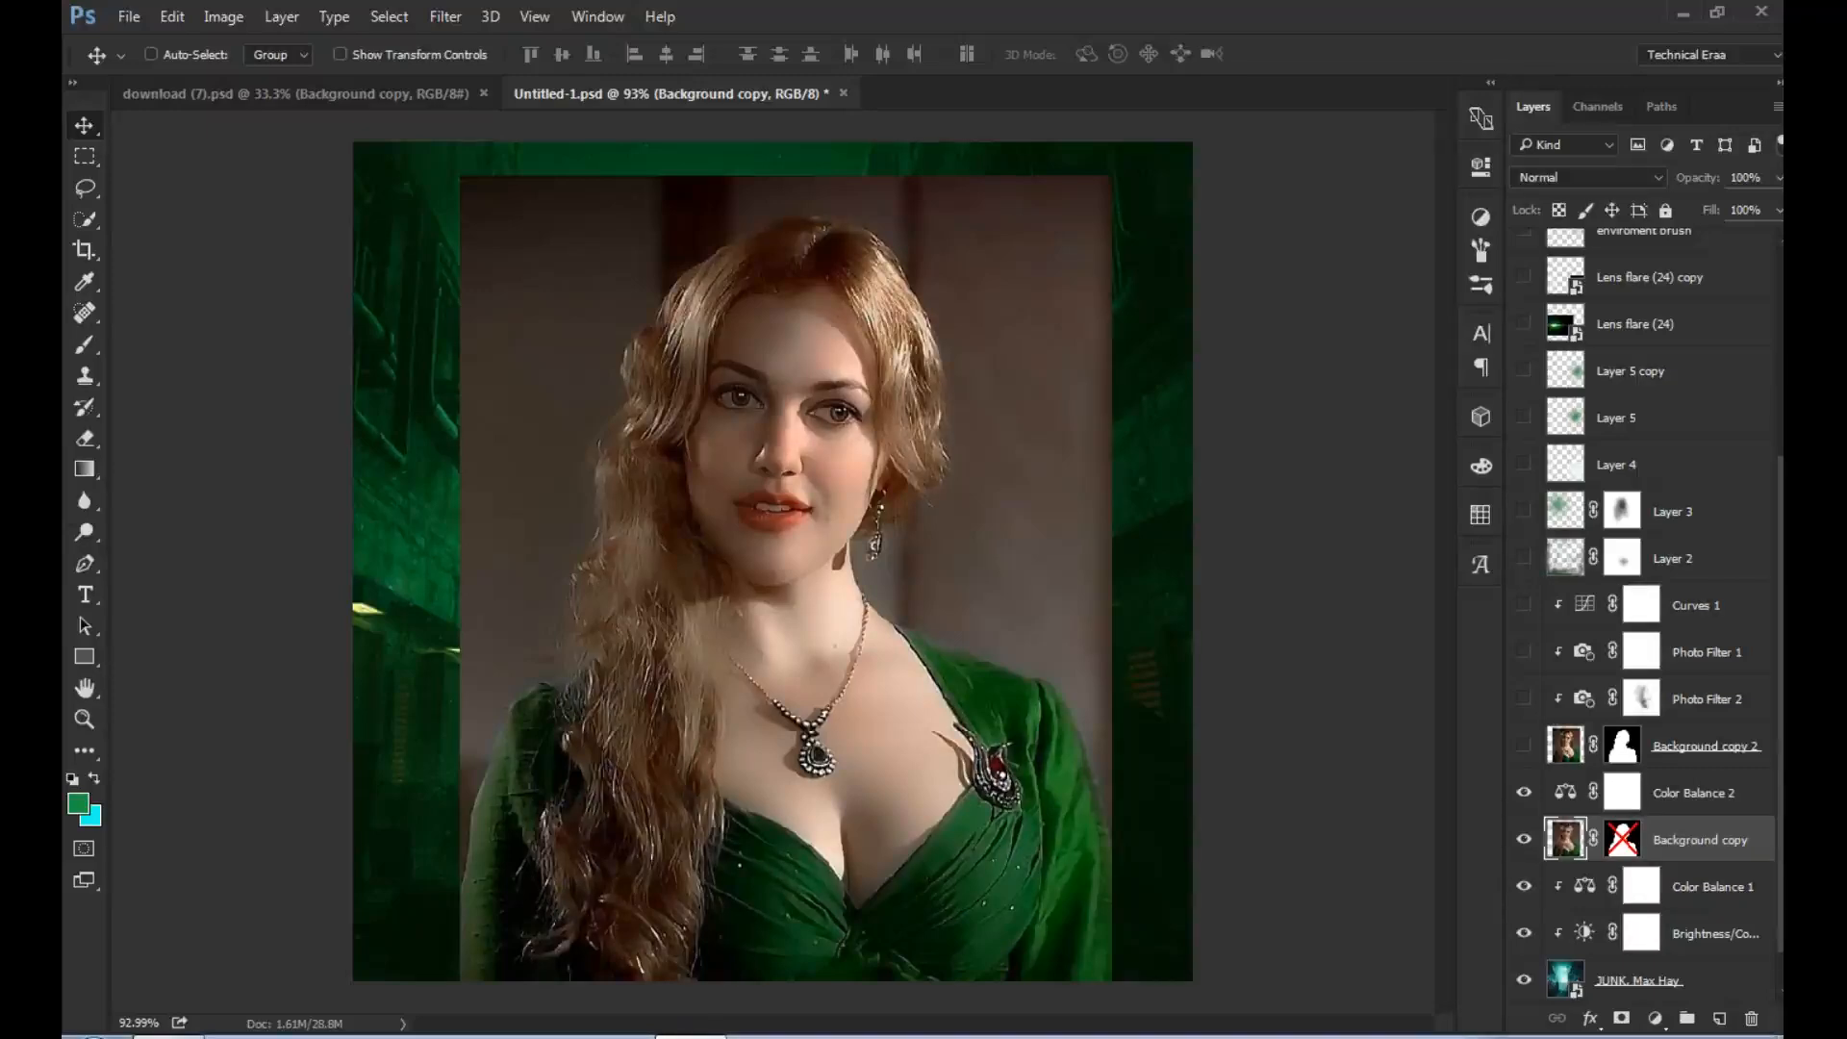
right_click(1622, 839)
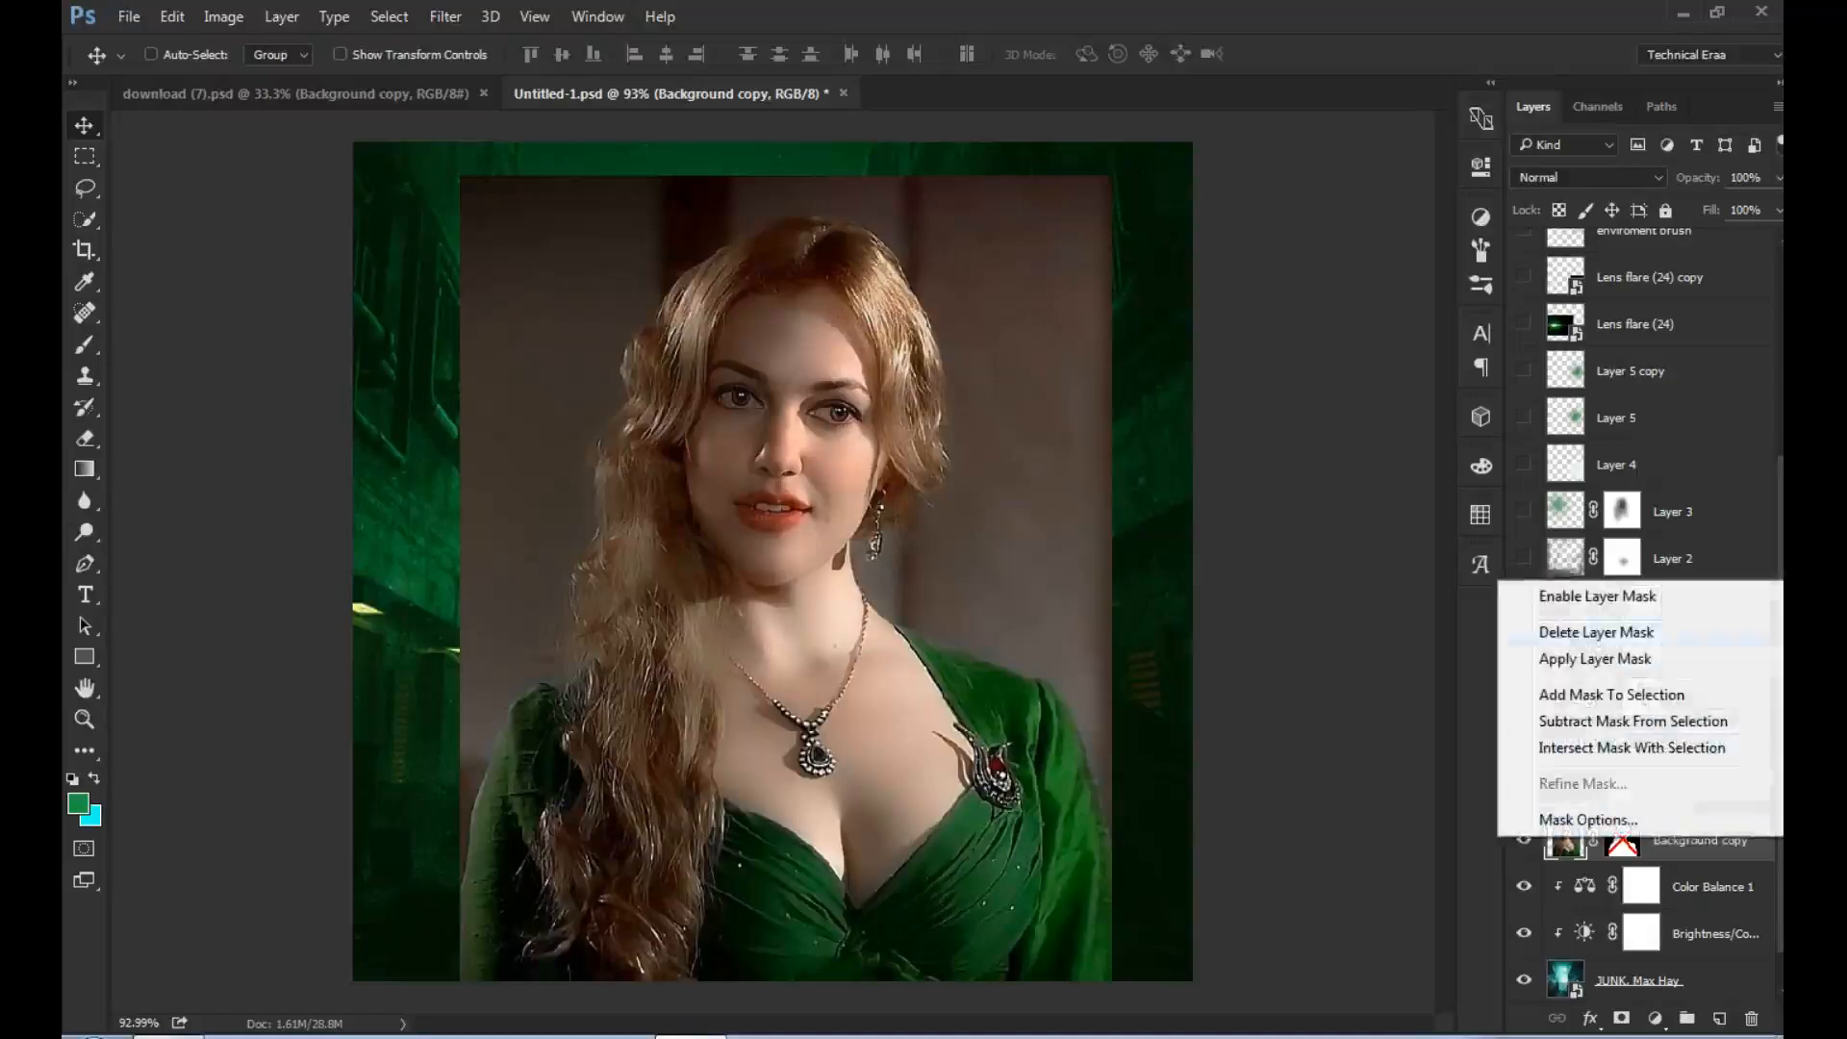
click(1597, 596)
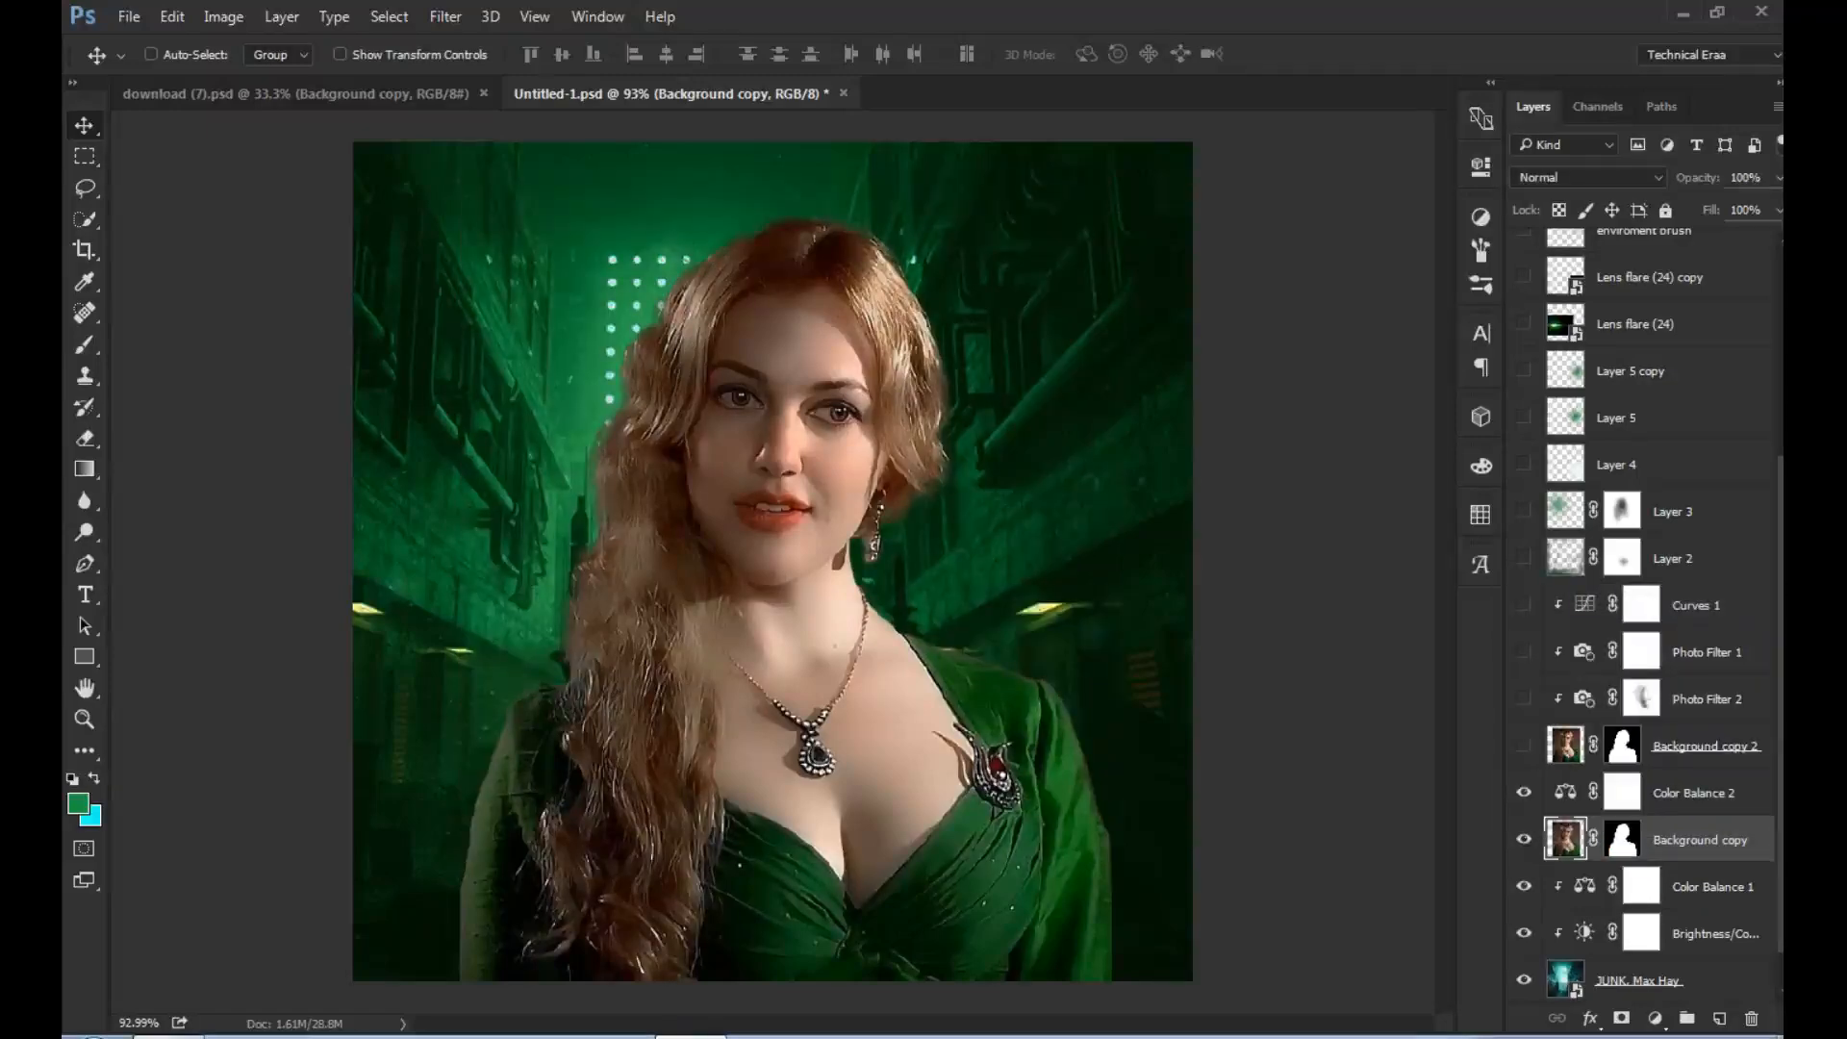
click(1524, 838)
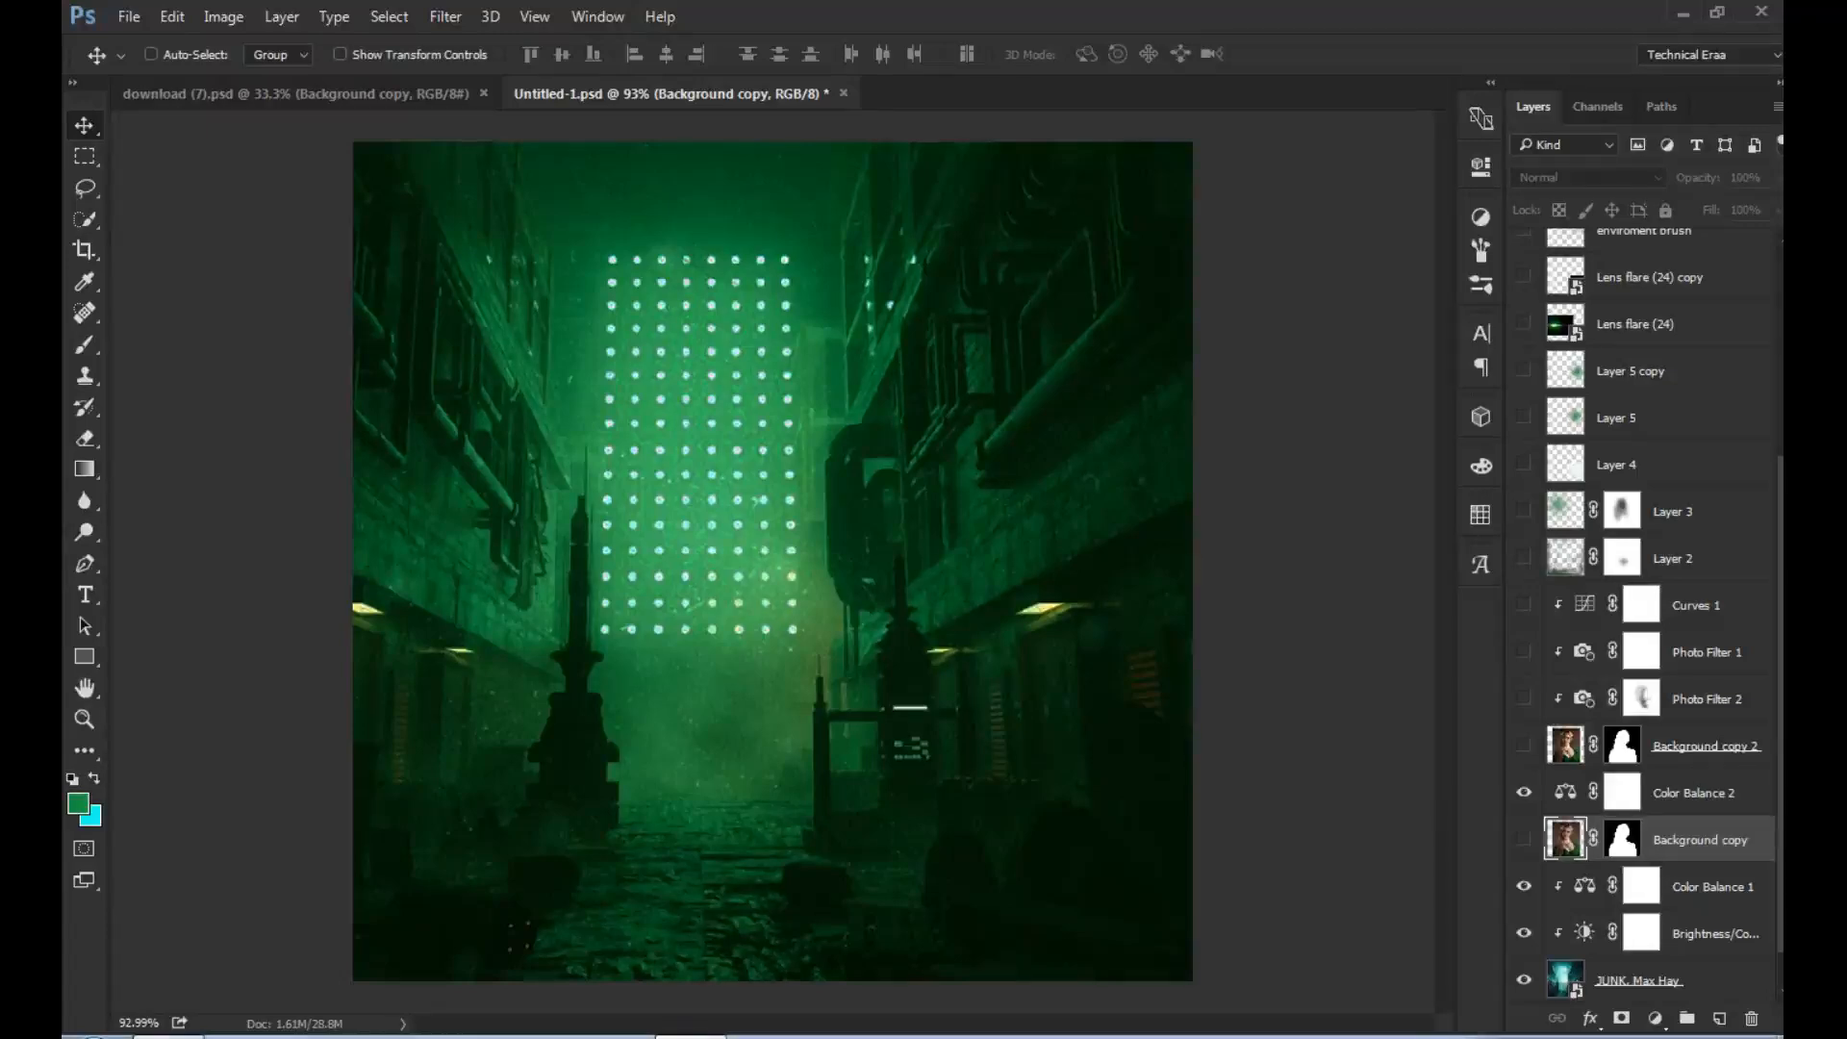
- Delete the Color Balance 2 adjustment layer together with its mask
click(1695, 793)
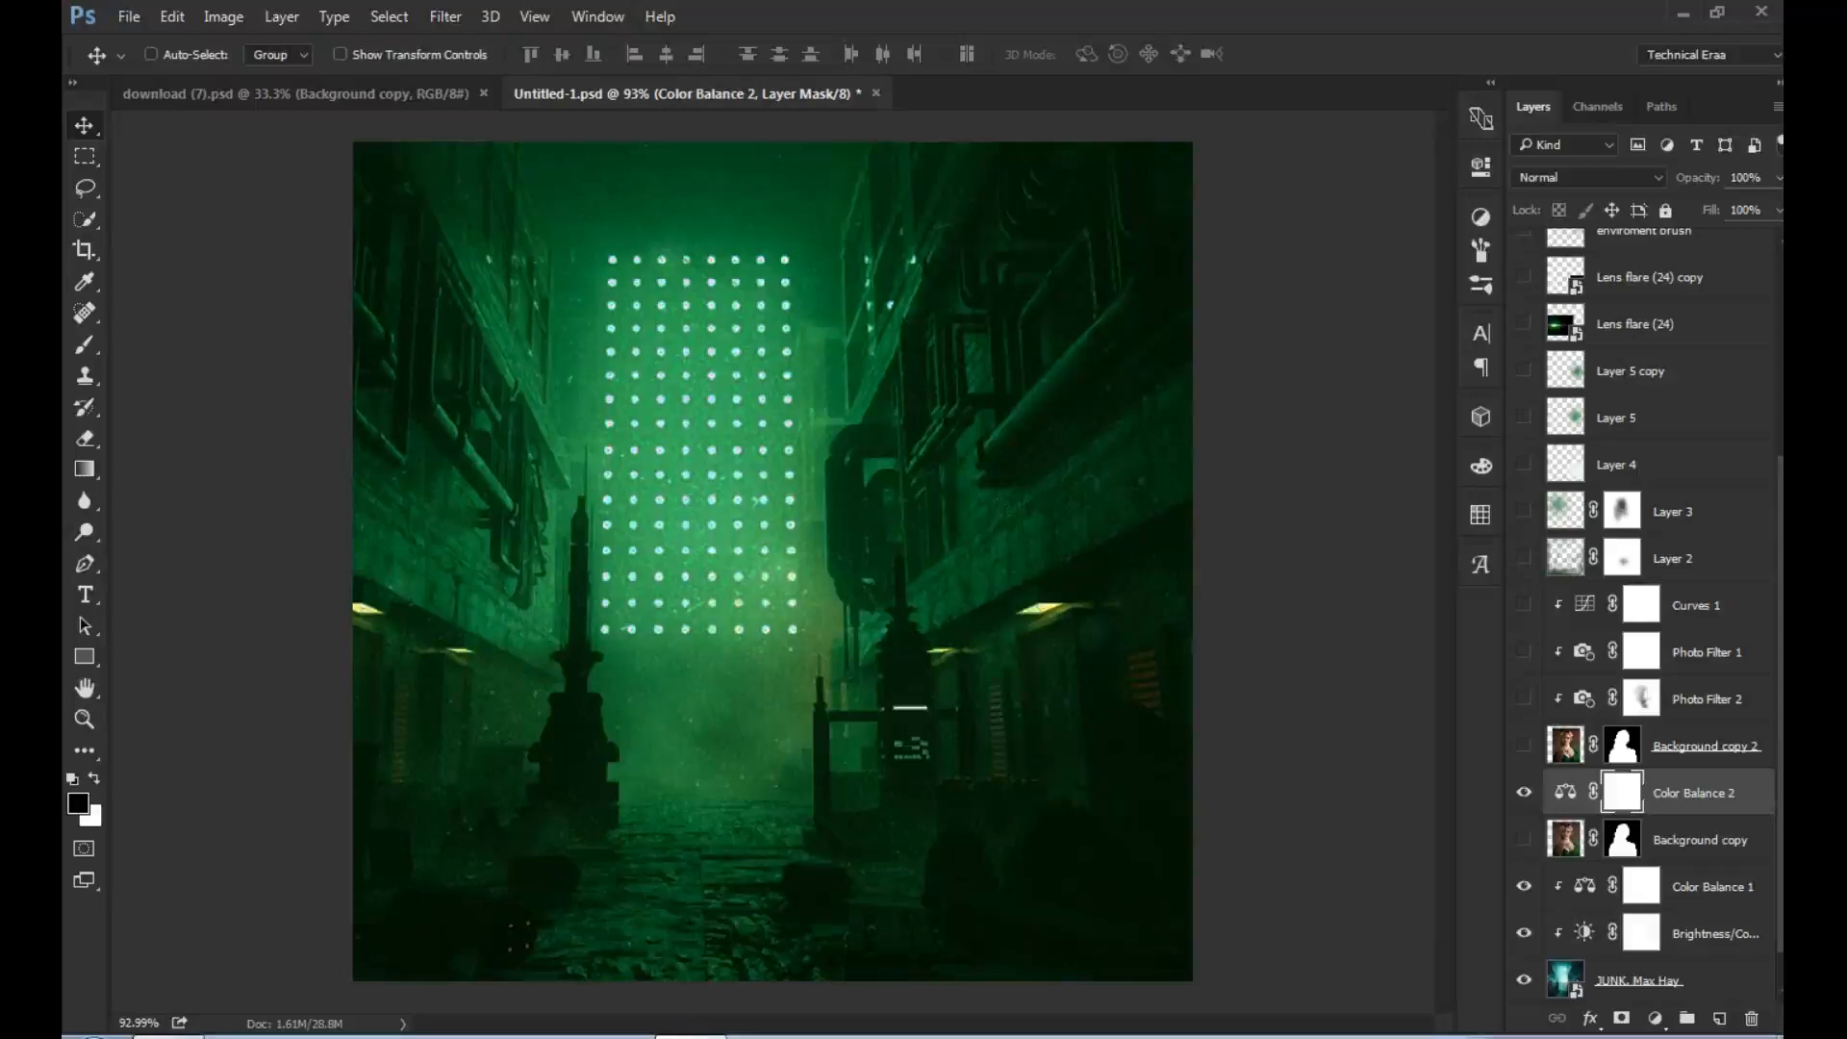
click(1752, 1018)
click(881, 398)
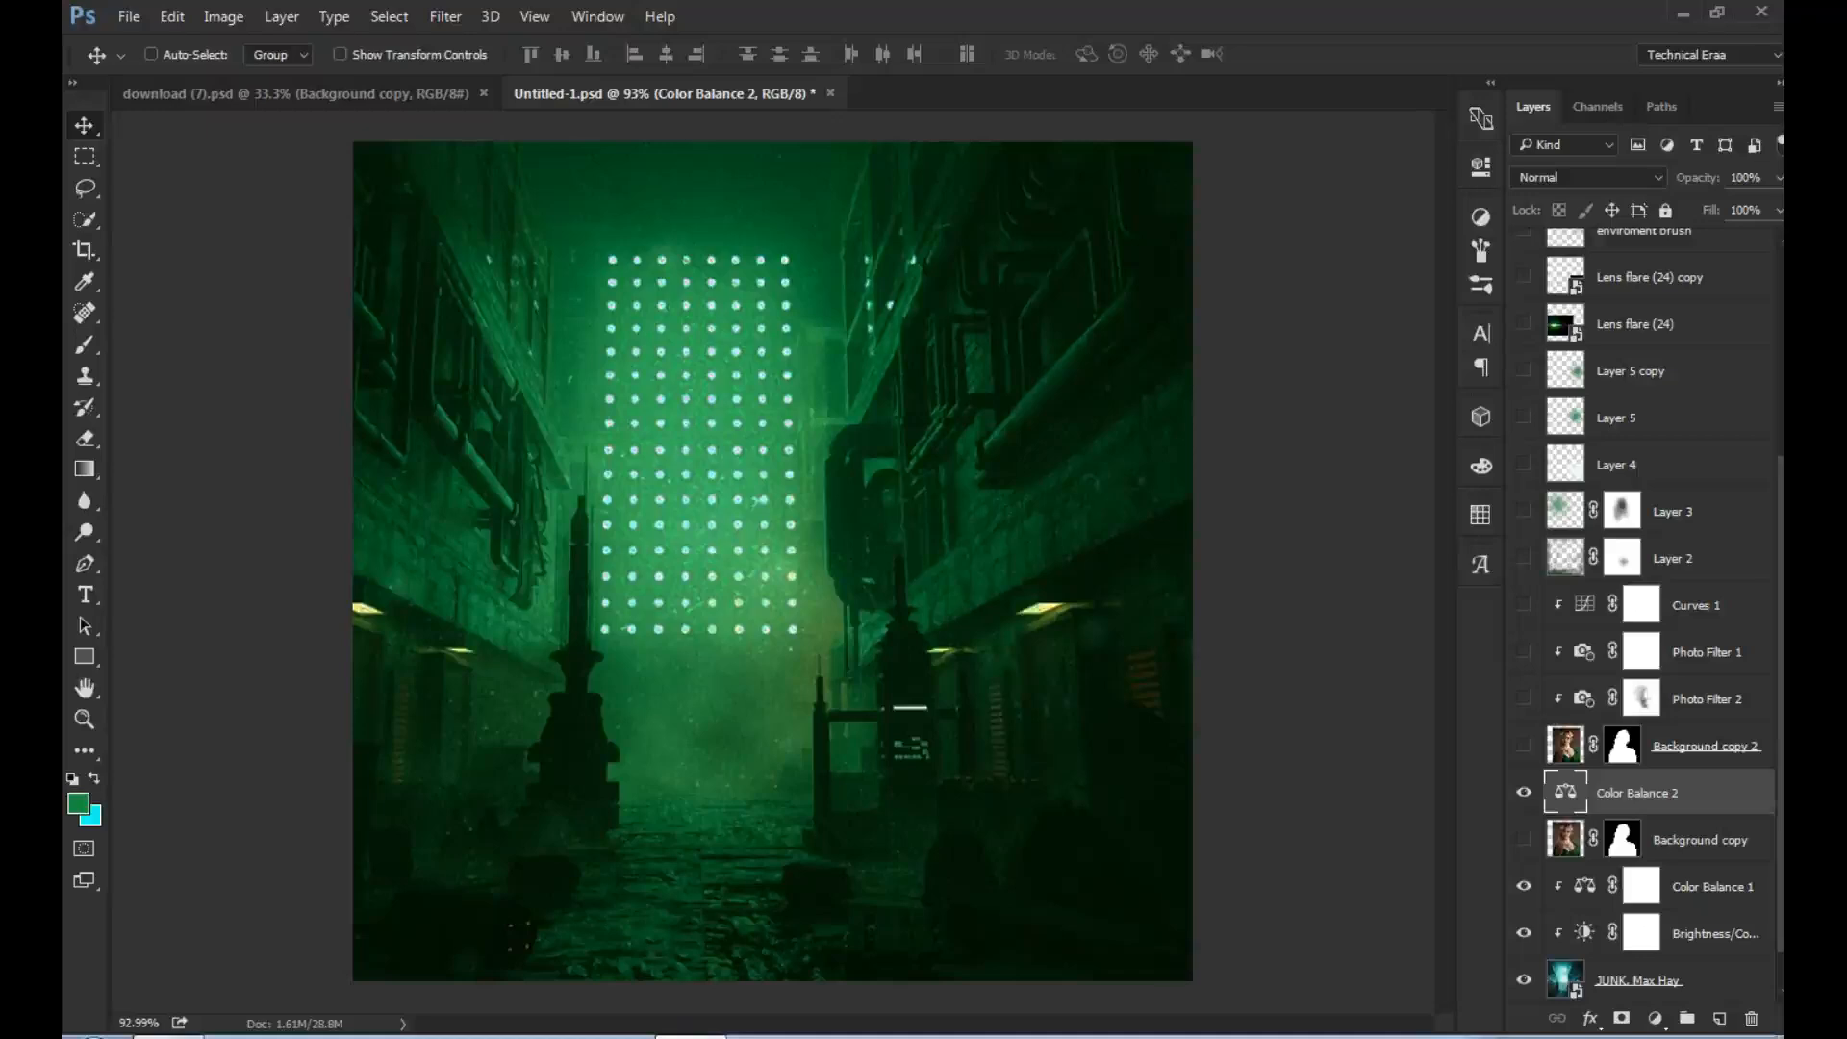
click(1752, 1019)
click(881, 398)
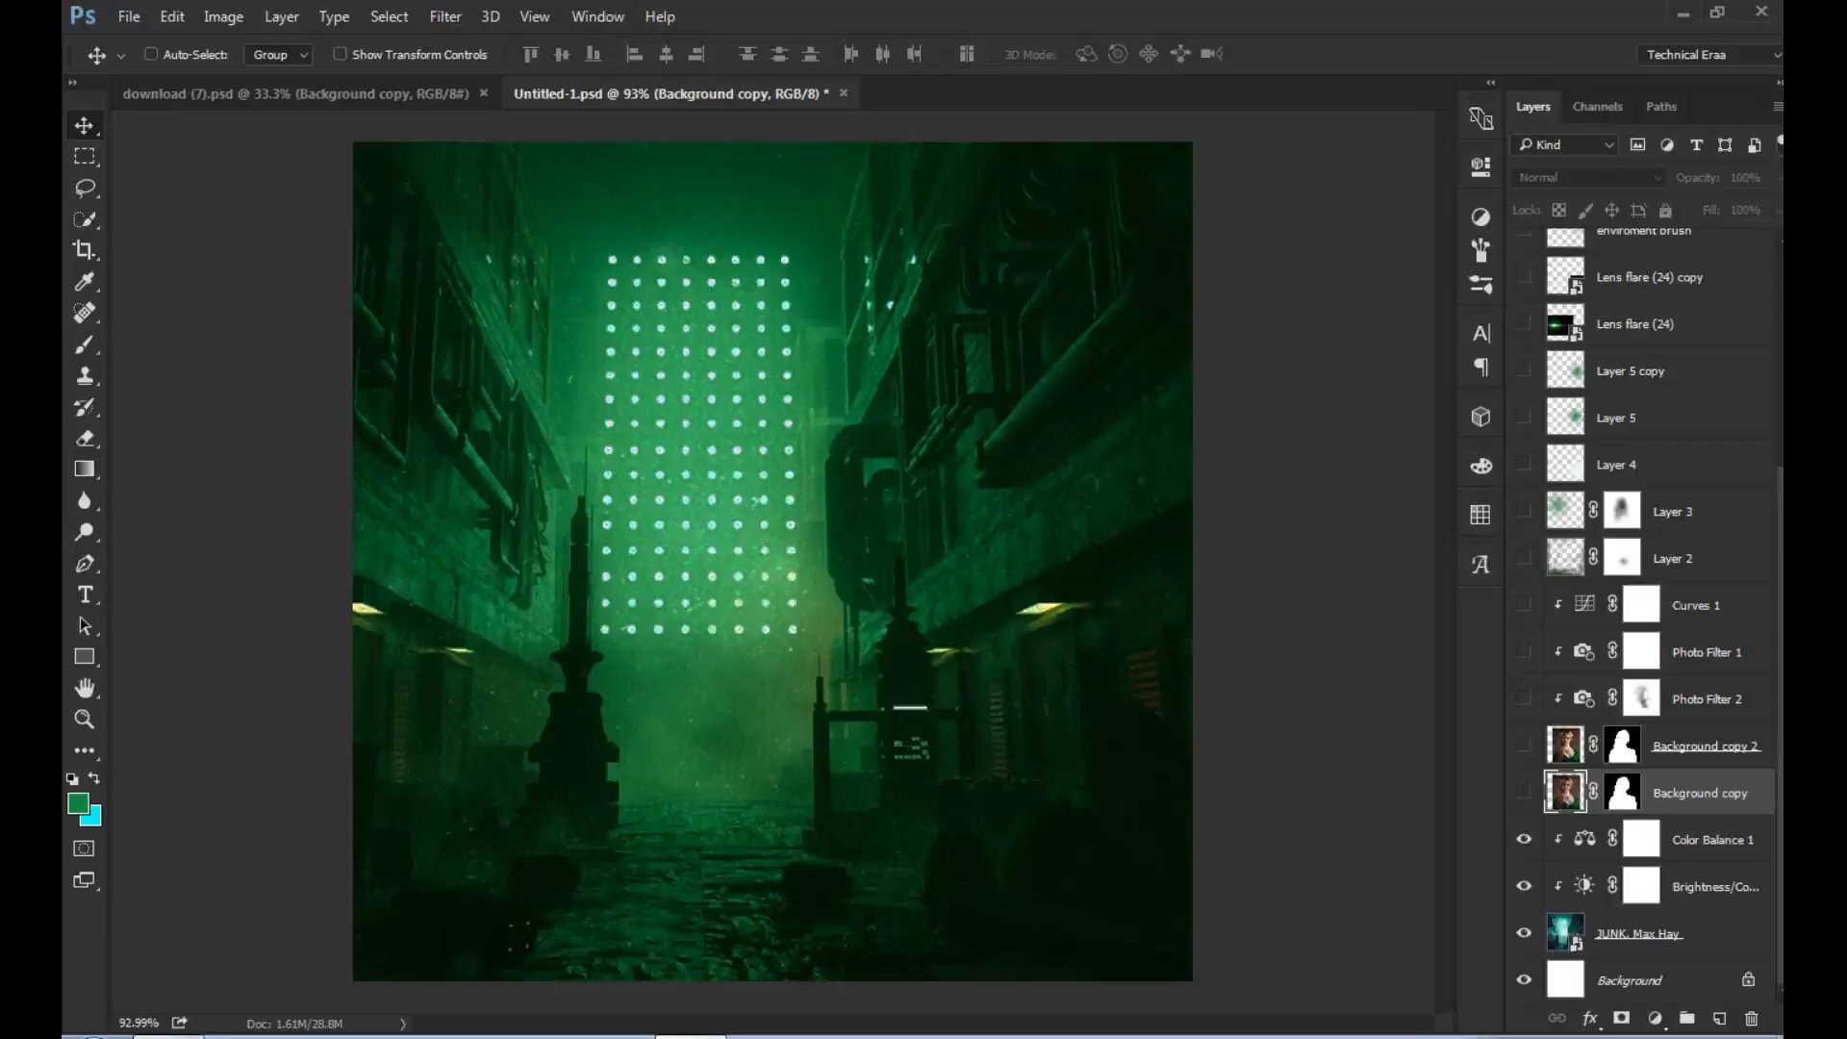
- Make the Background copy 2 portrait layer visible and turn on its clipped Photo Filter 2 adjustment
click(1623, 745)
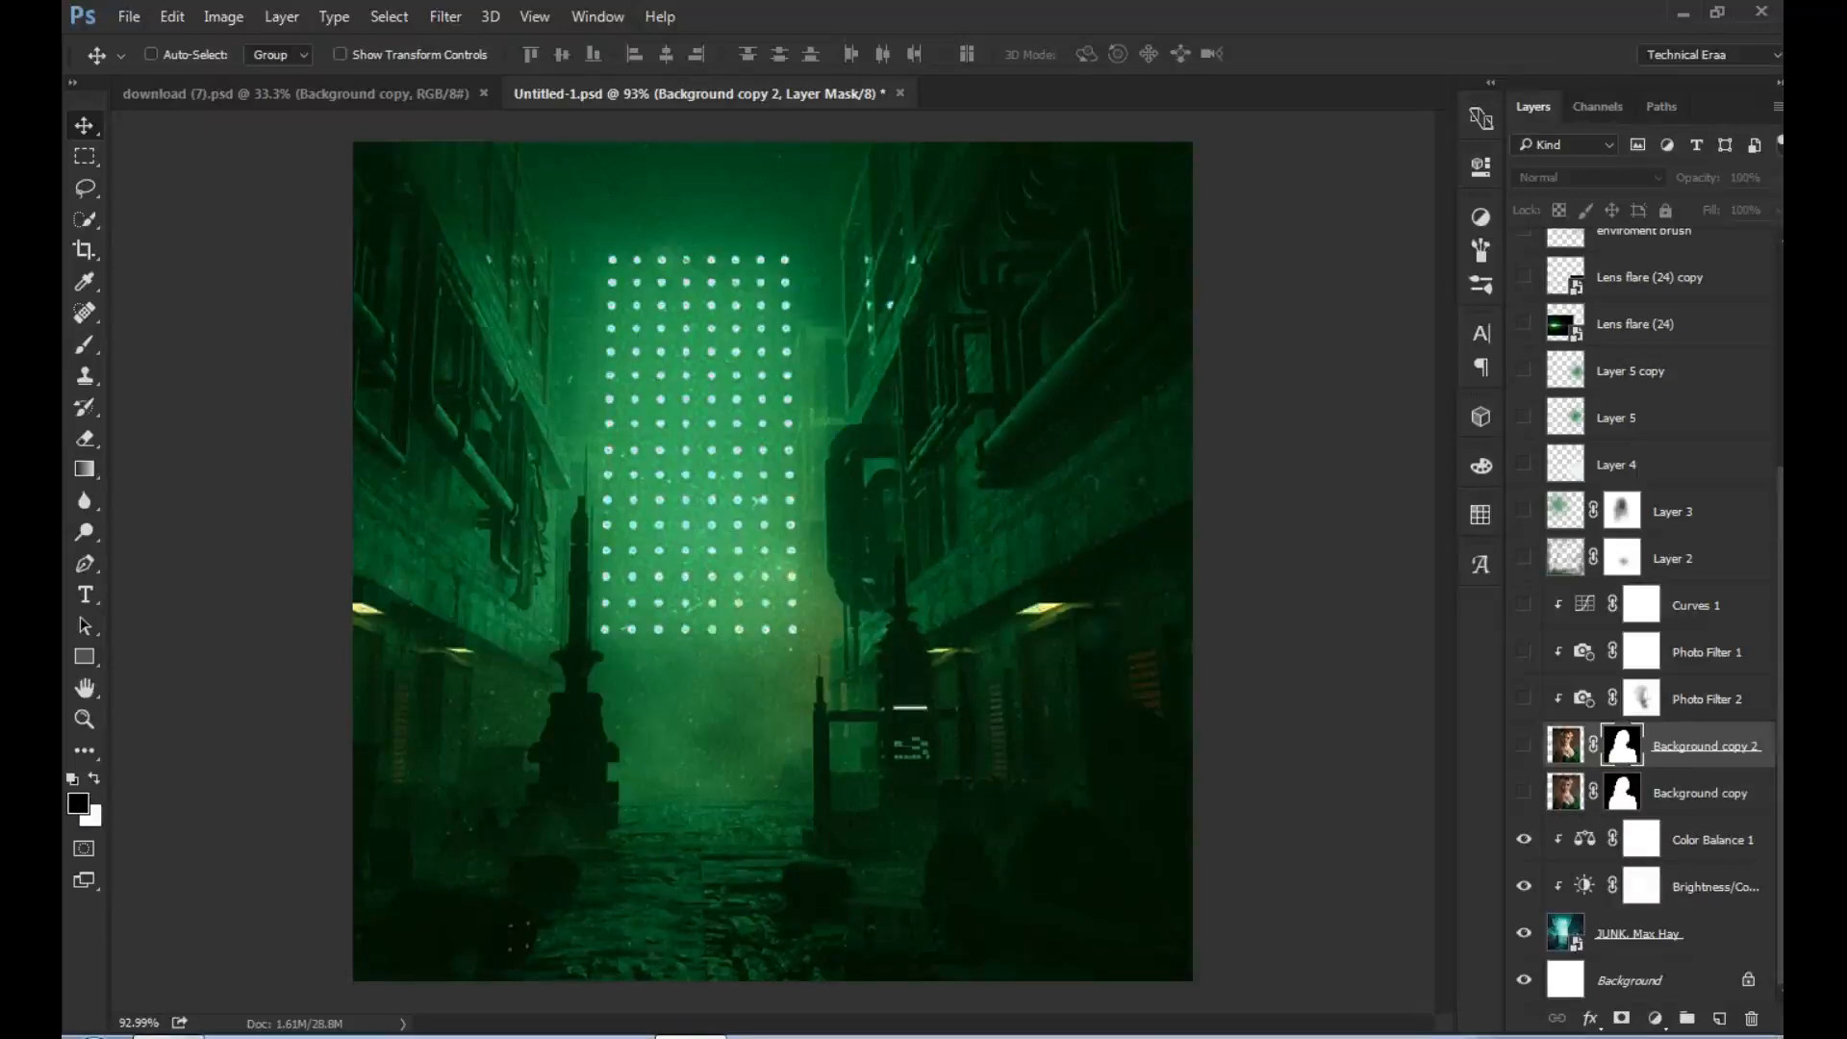
click(1524, 745)
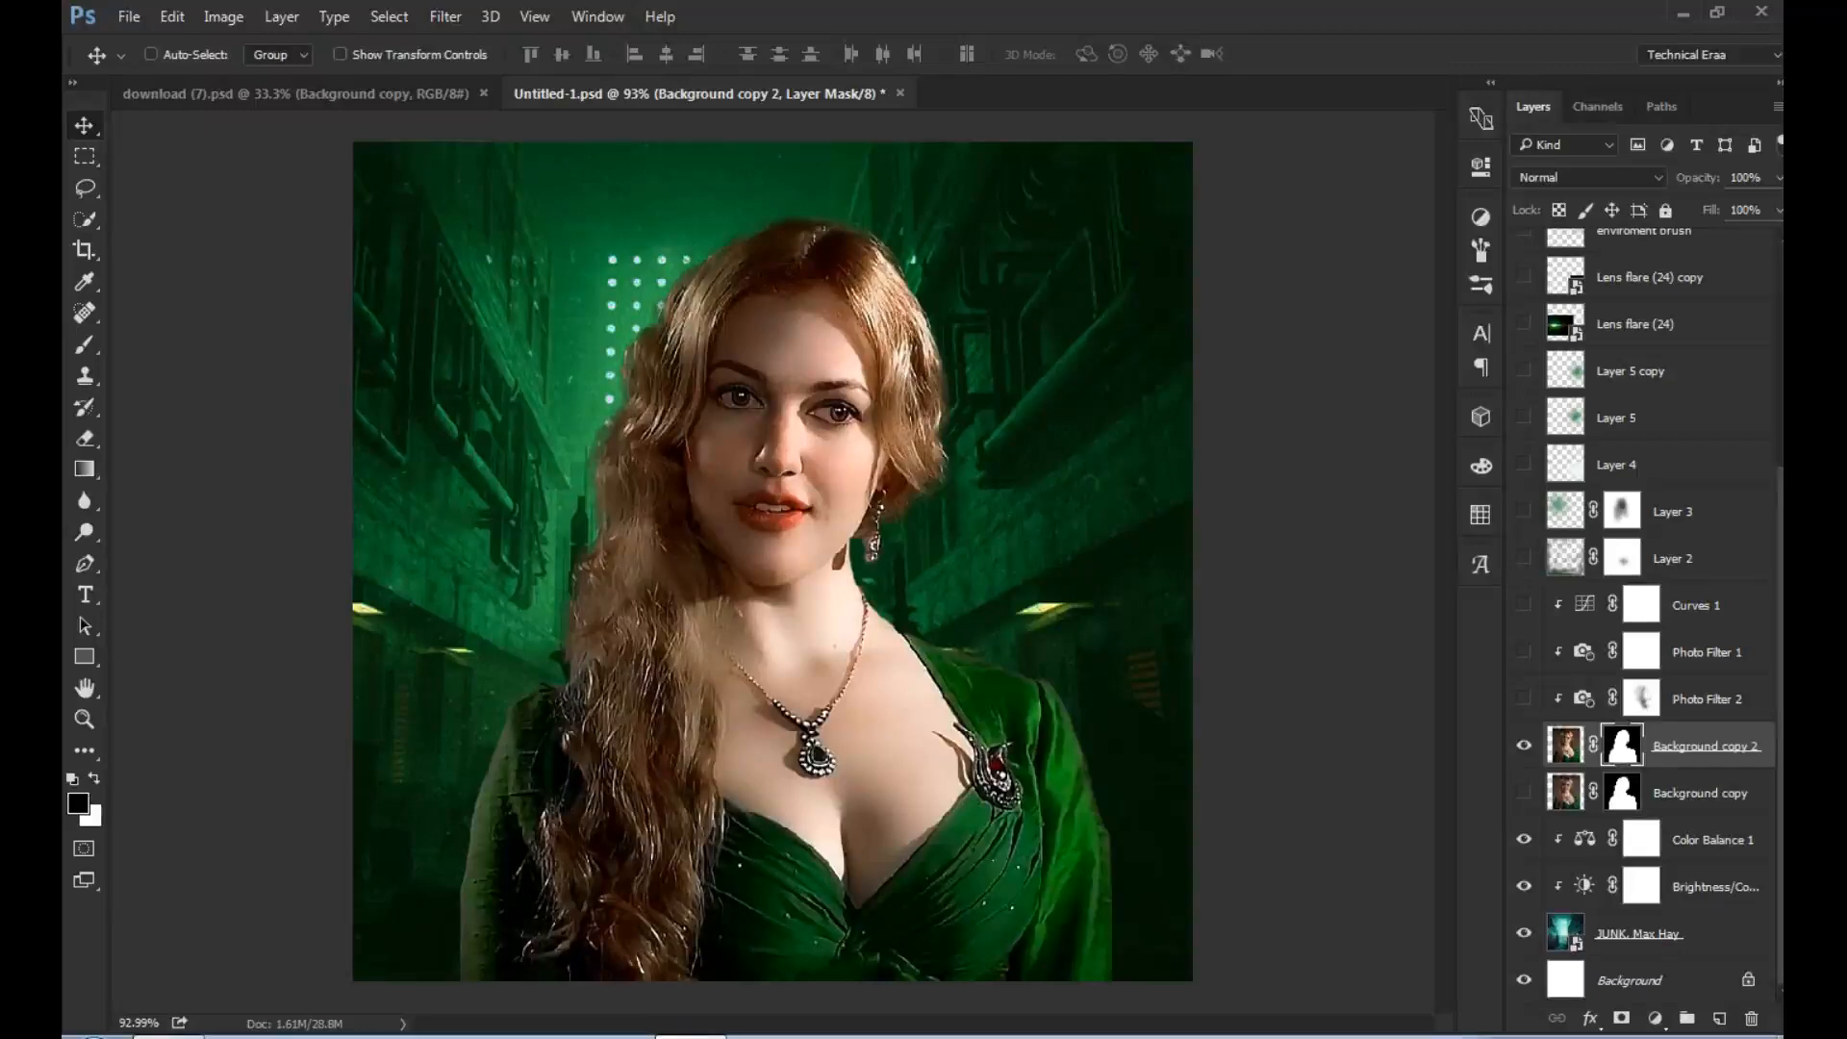
click(1524, 700)
click(1524, 700)
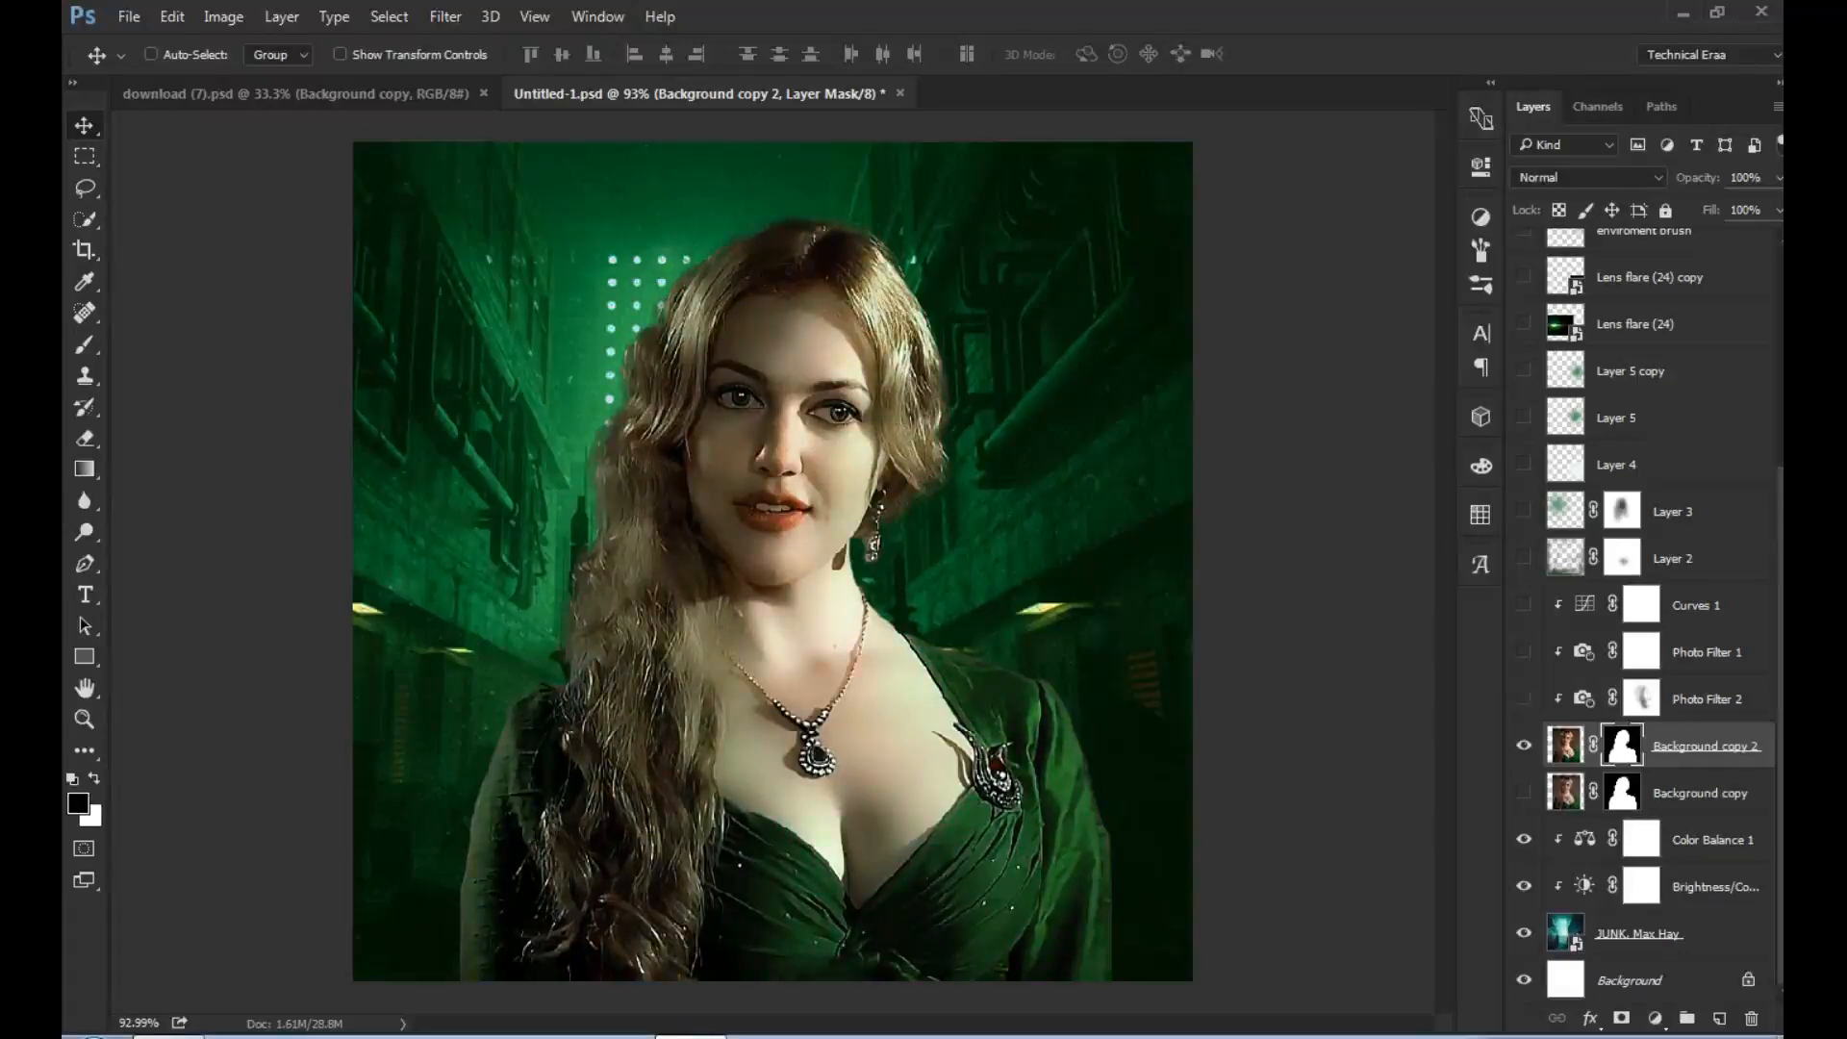
click(1524, 699)
click(1523, 699)
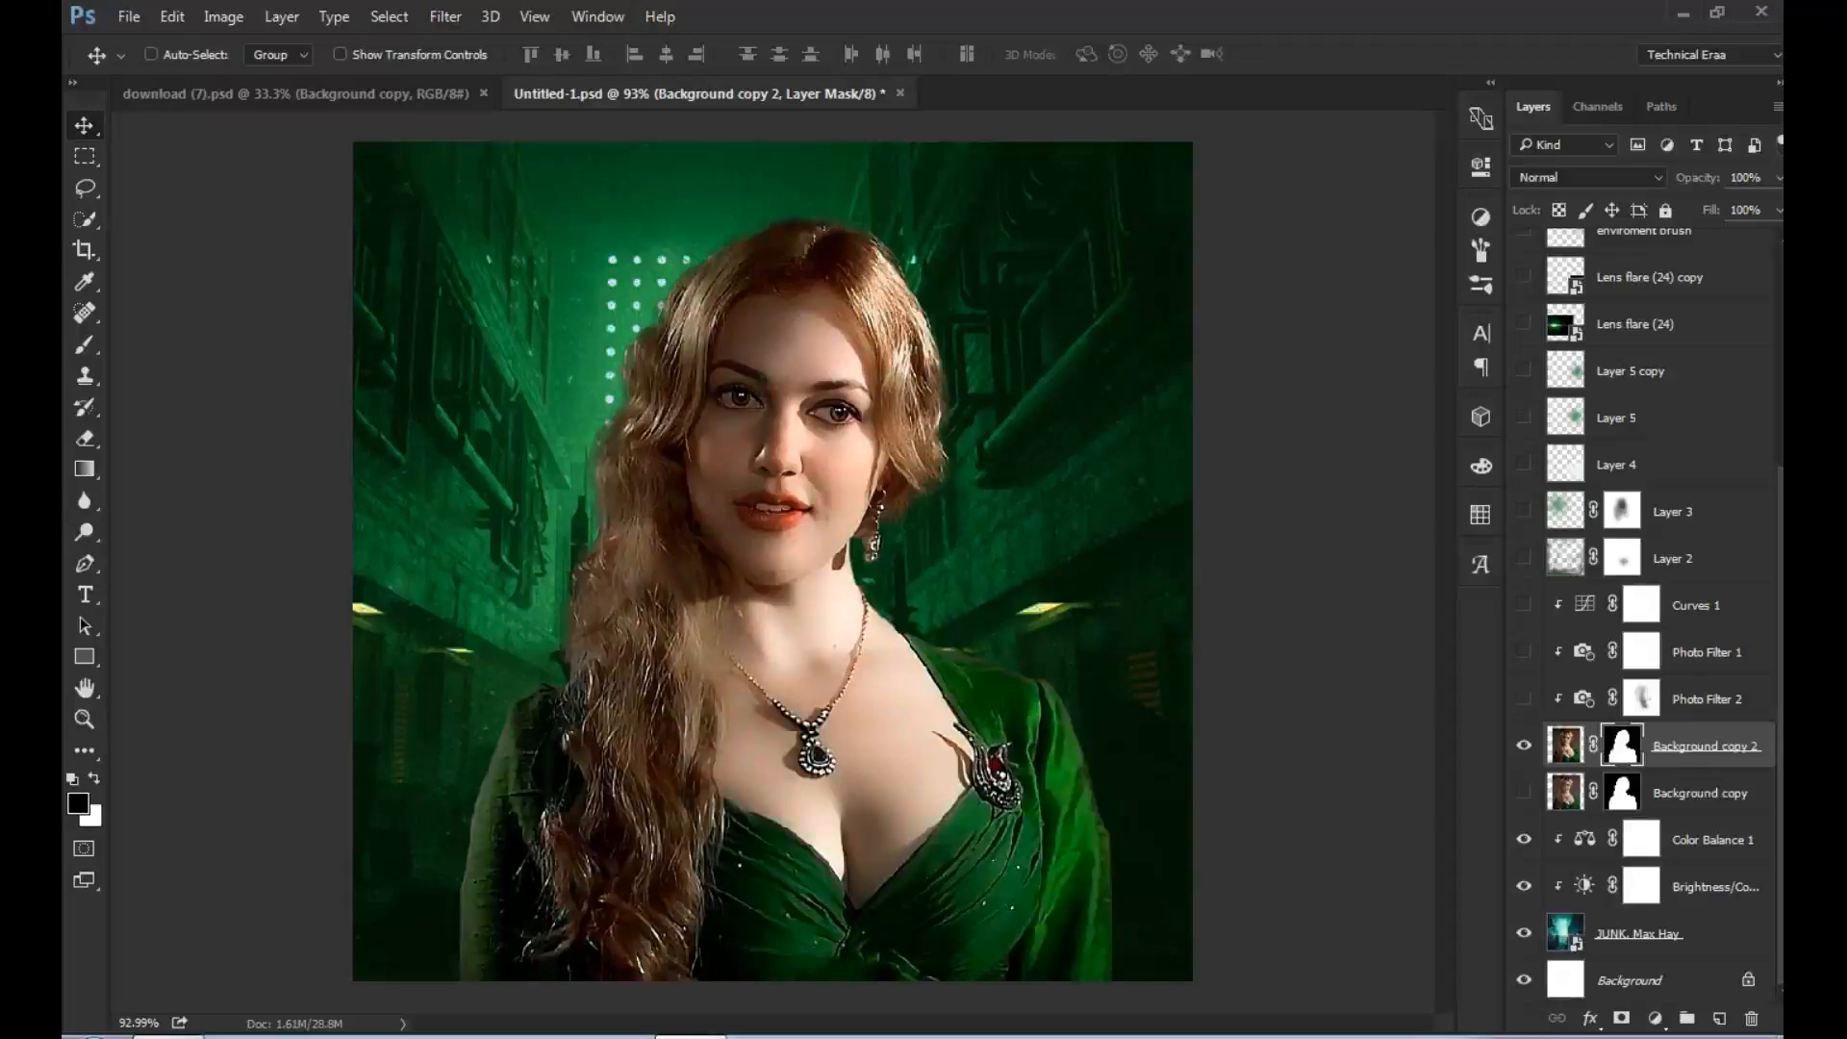
click(1524, 699)
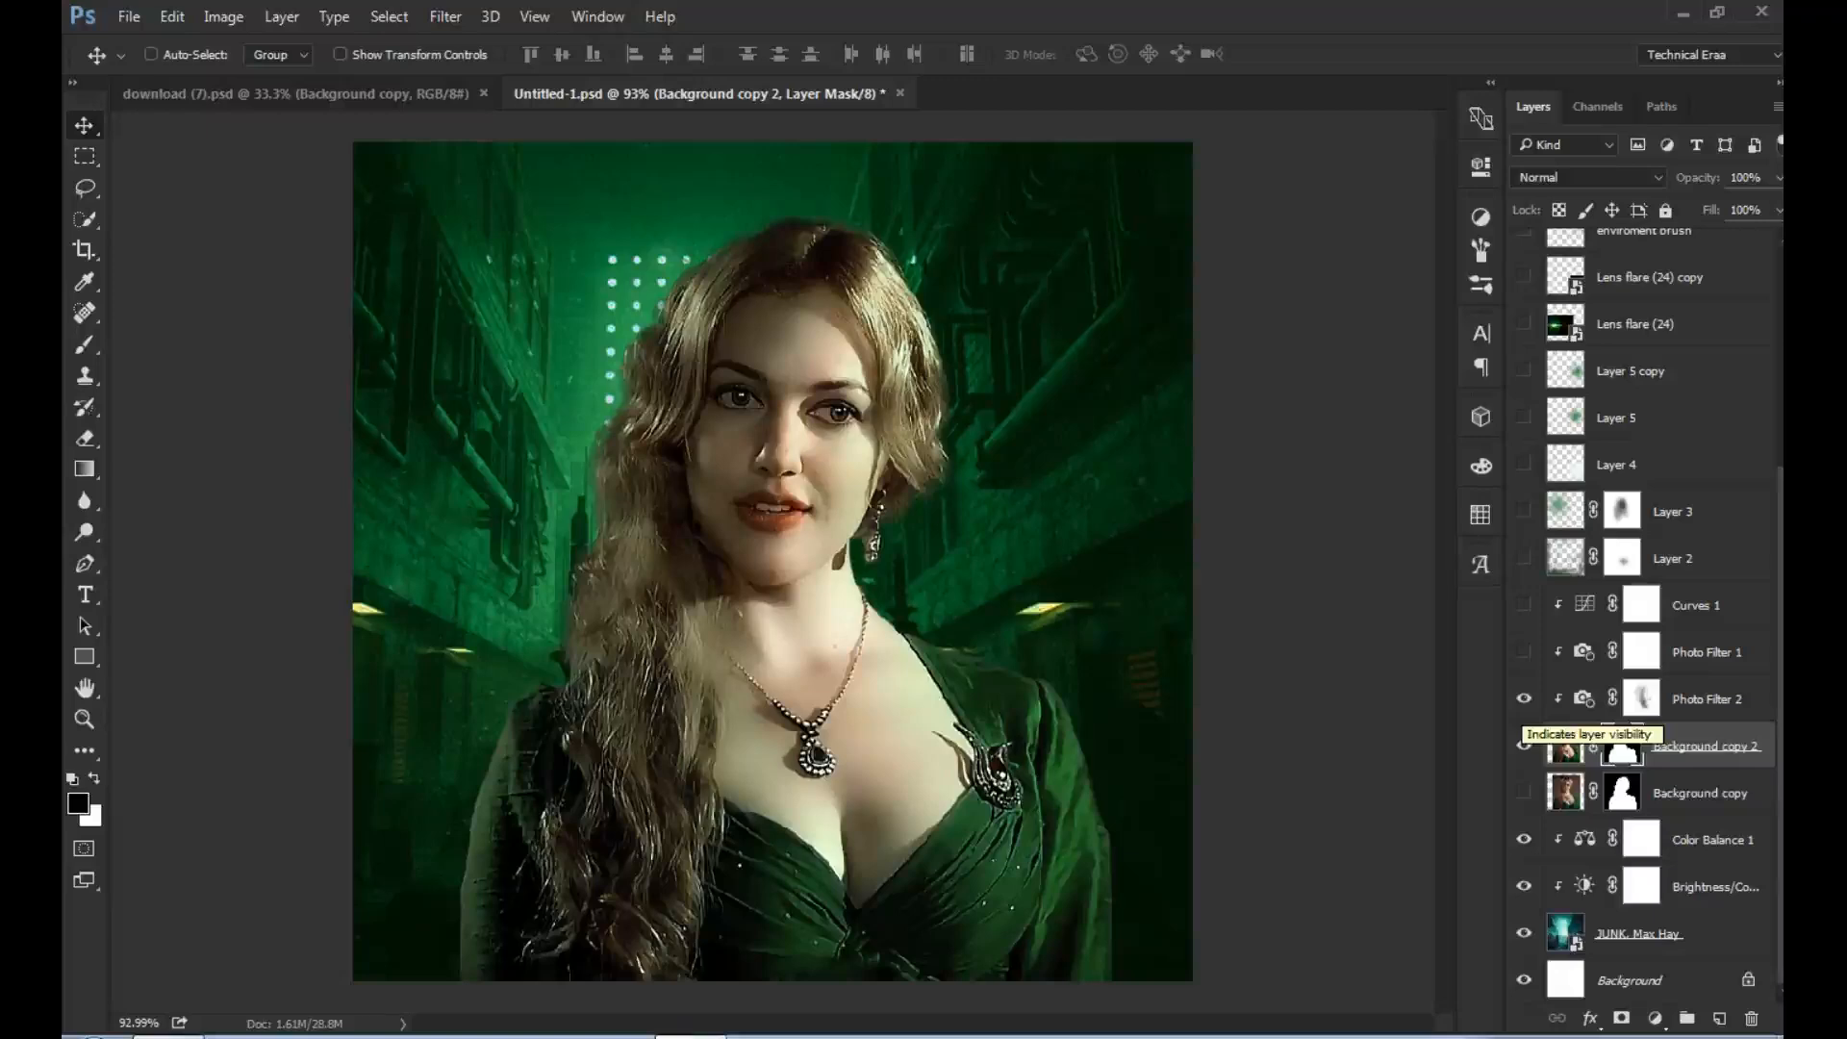
click(1524, 746)
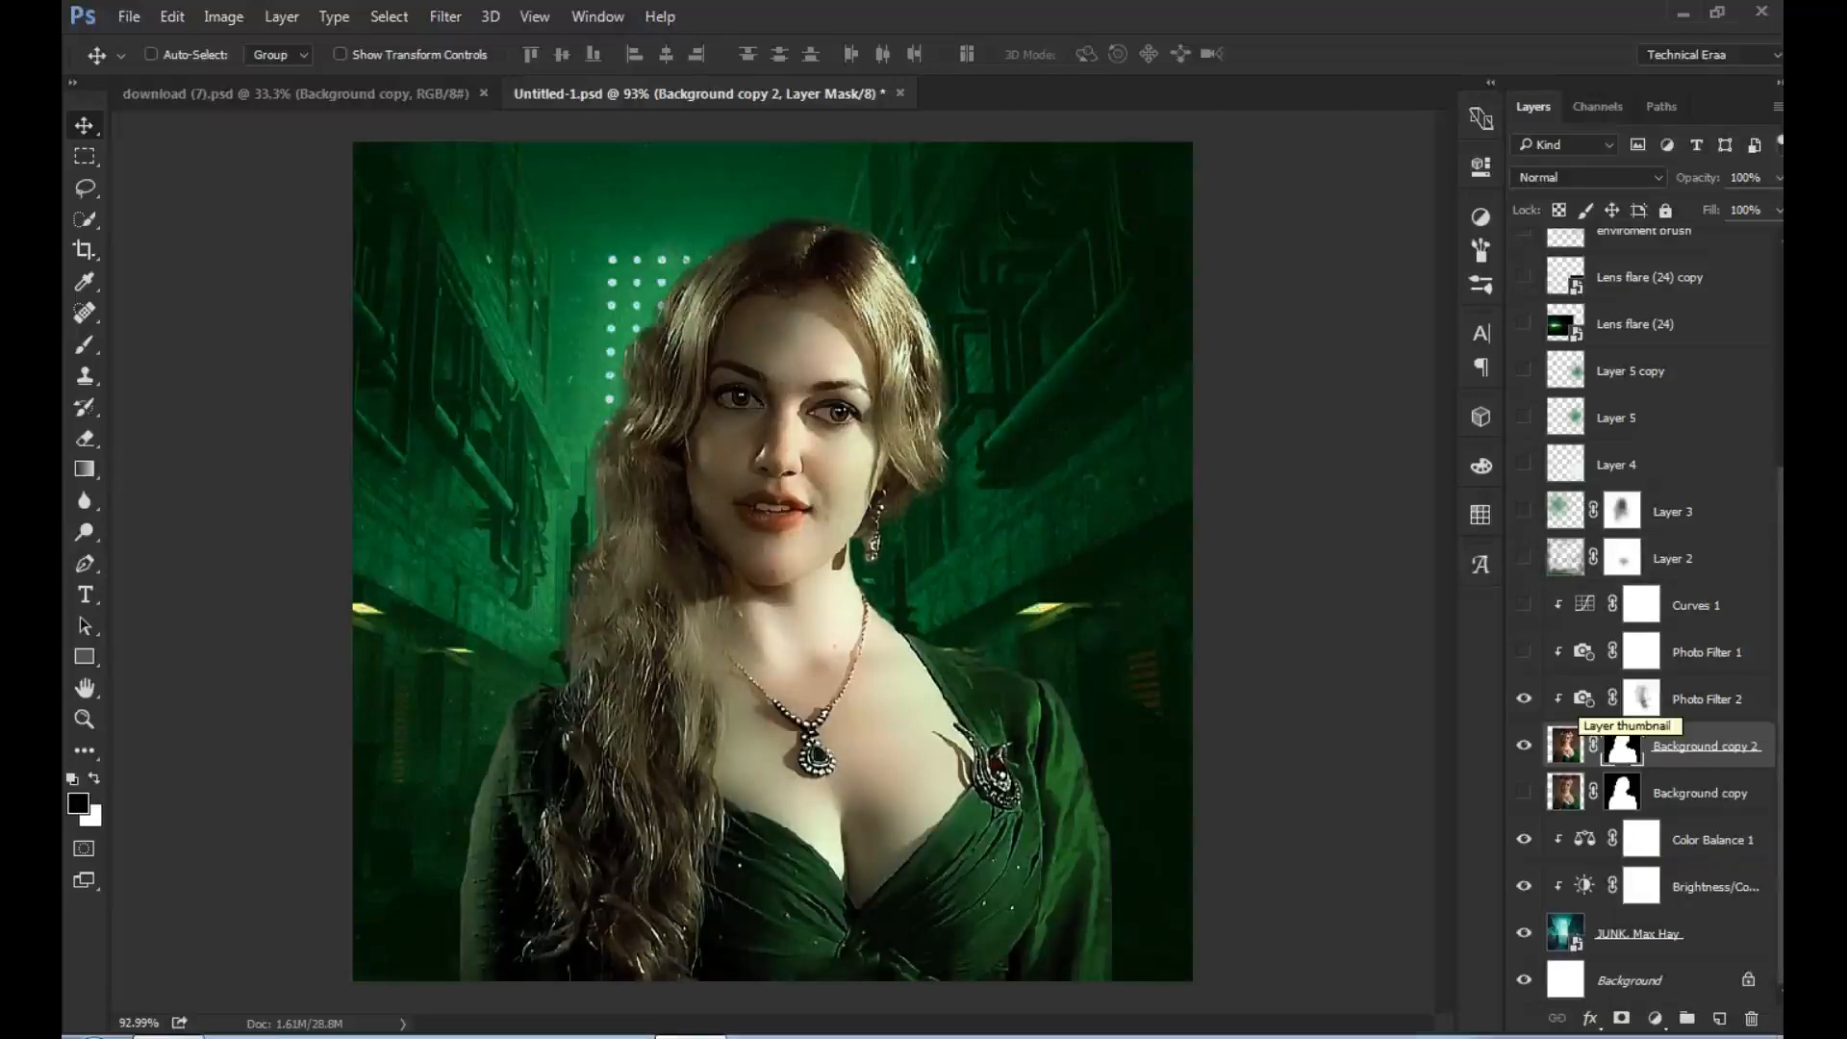
- Try white (ffffff) as the filter color of Photo Filter 2
click(1641, 698)
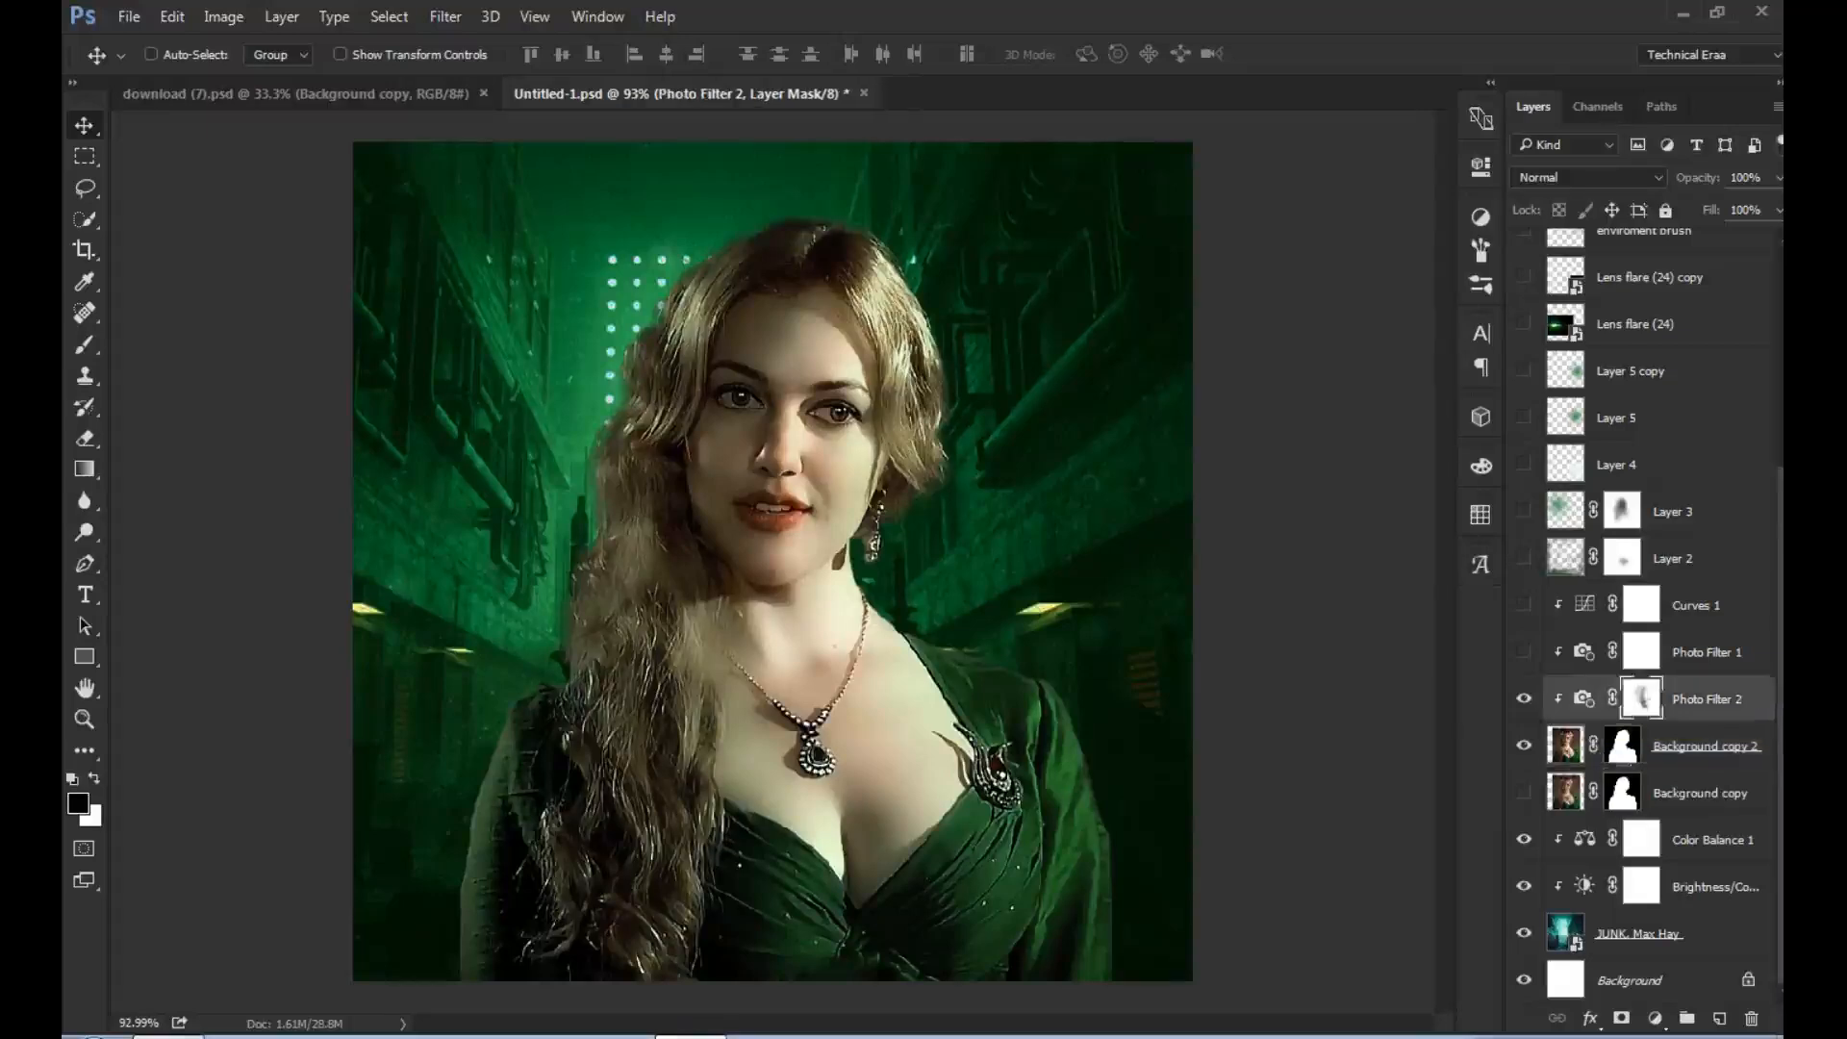
double_click(1583, 699)
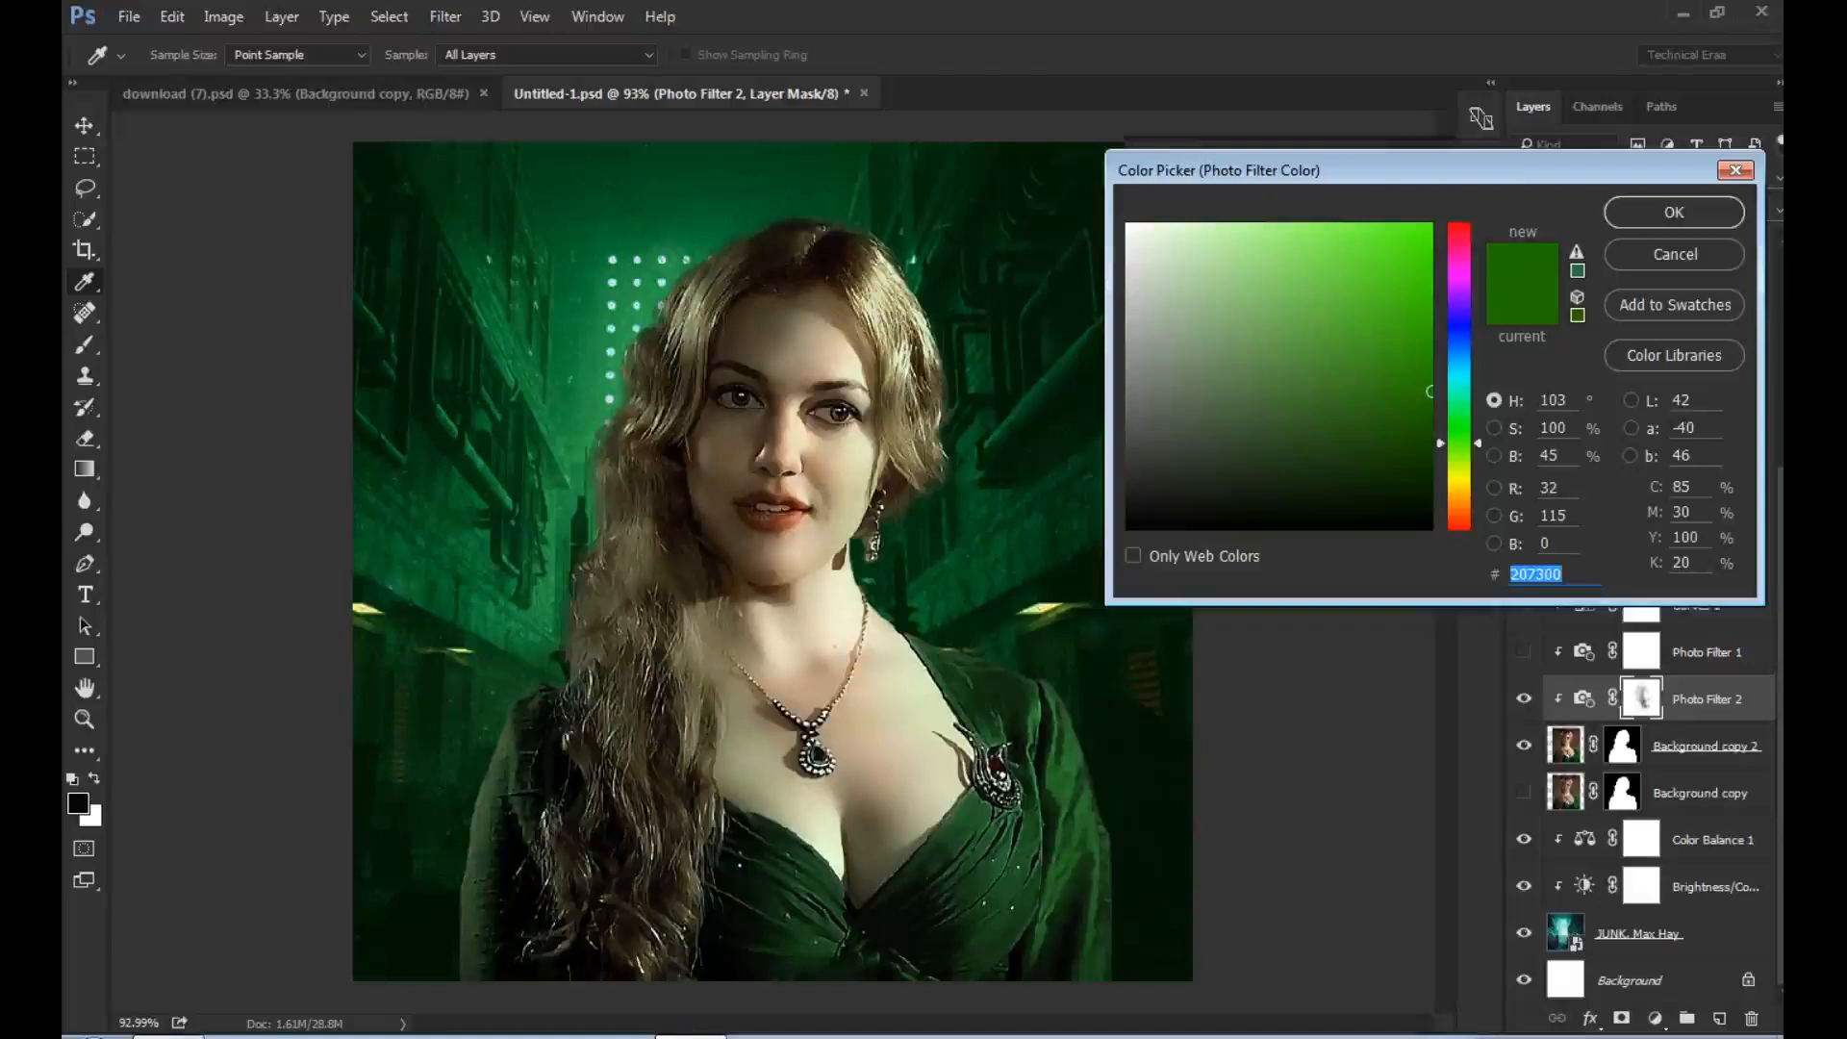
text(ffffff)
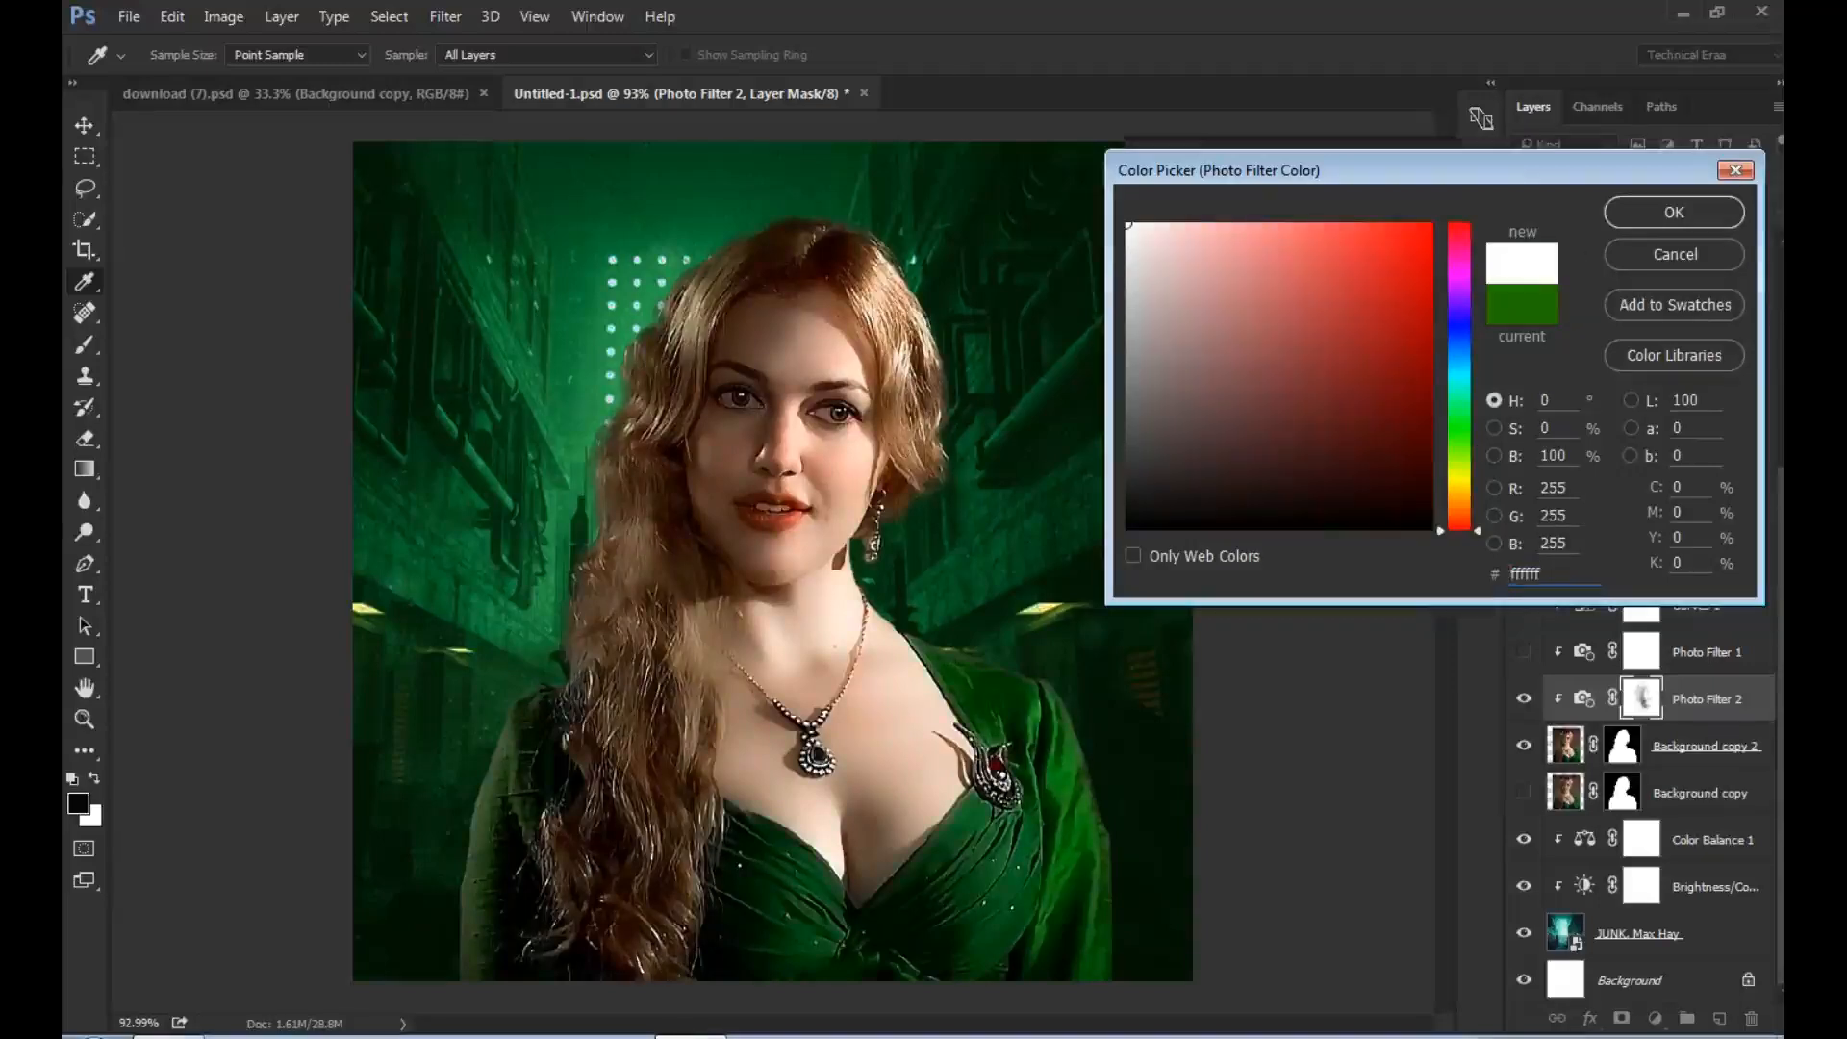
drag(1127, 224, 1128, 224)
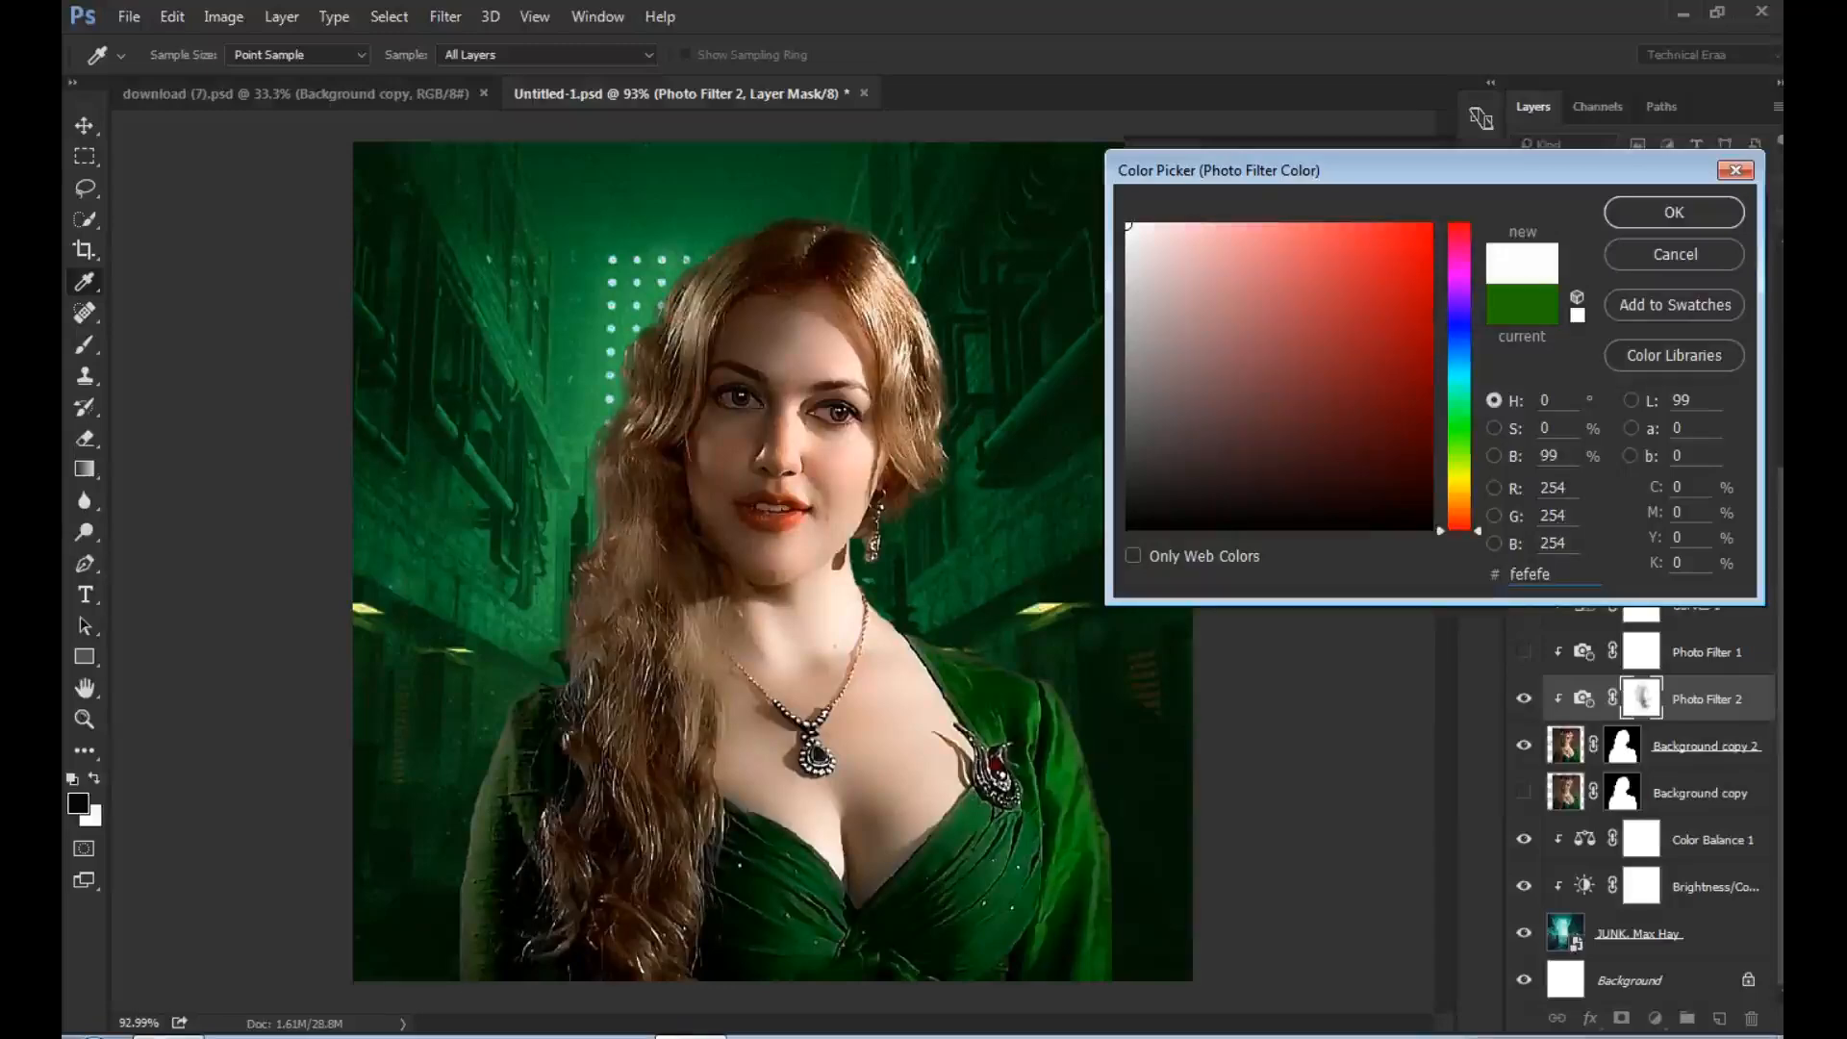
key(Escape)
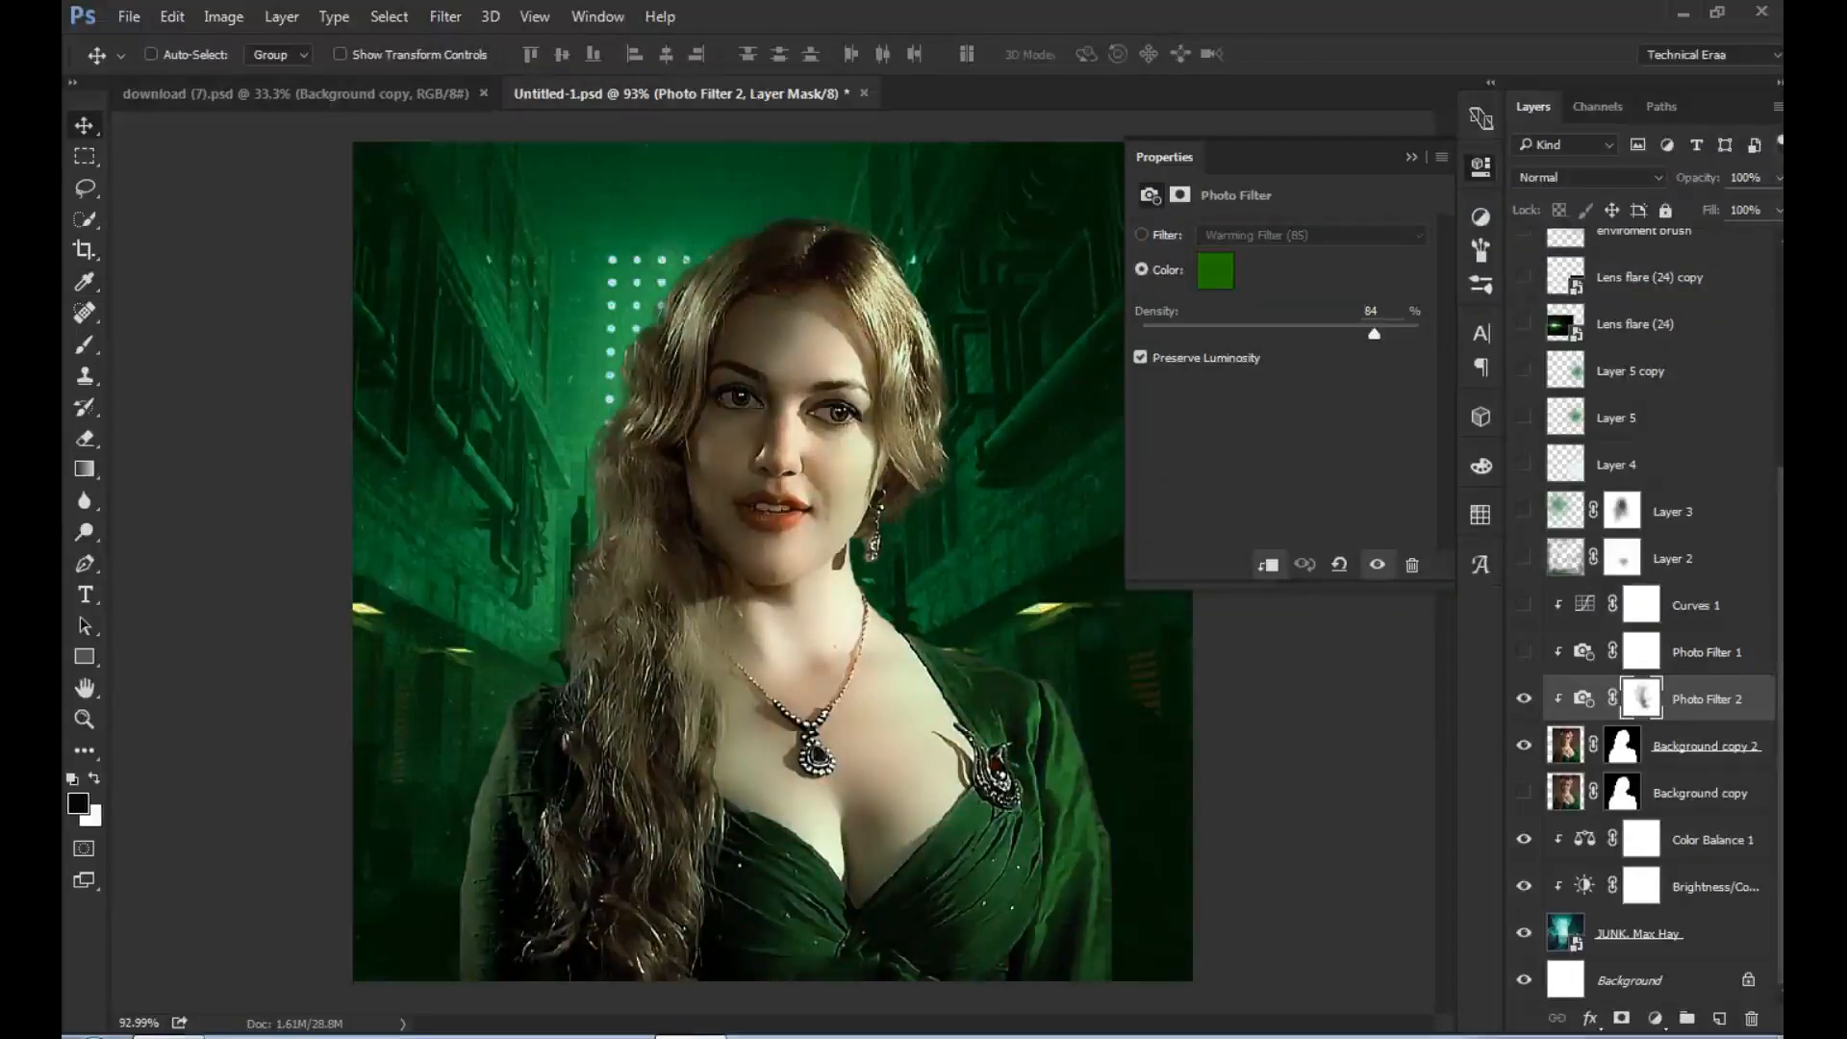
- Raise the density of Photo Filter 2 to nearly its maximum
drag(1373, 333, 1412, 333)
drag(1412, 332, 1407, 333)
click(1412, 157)
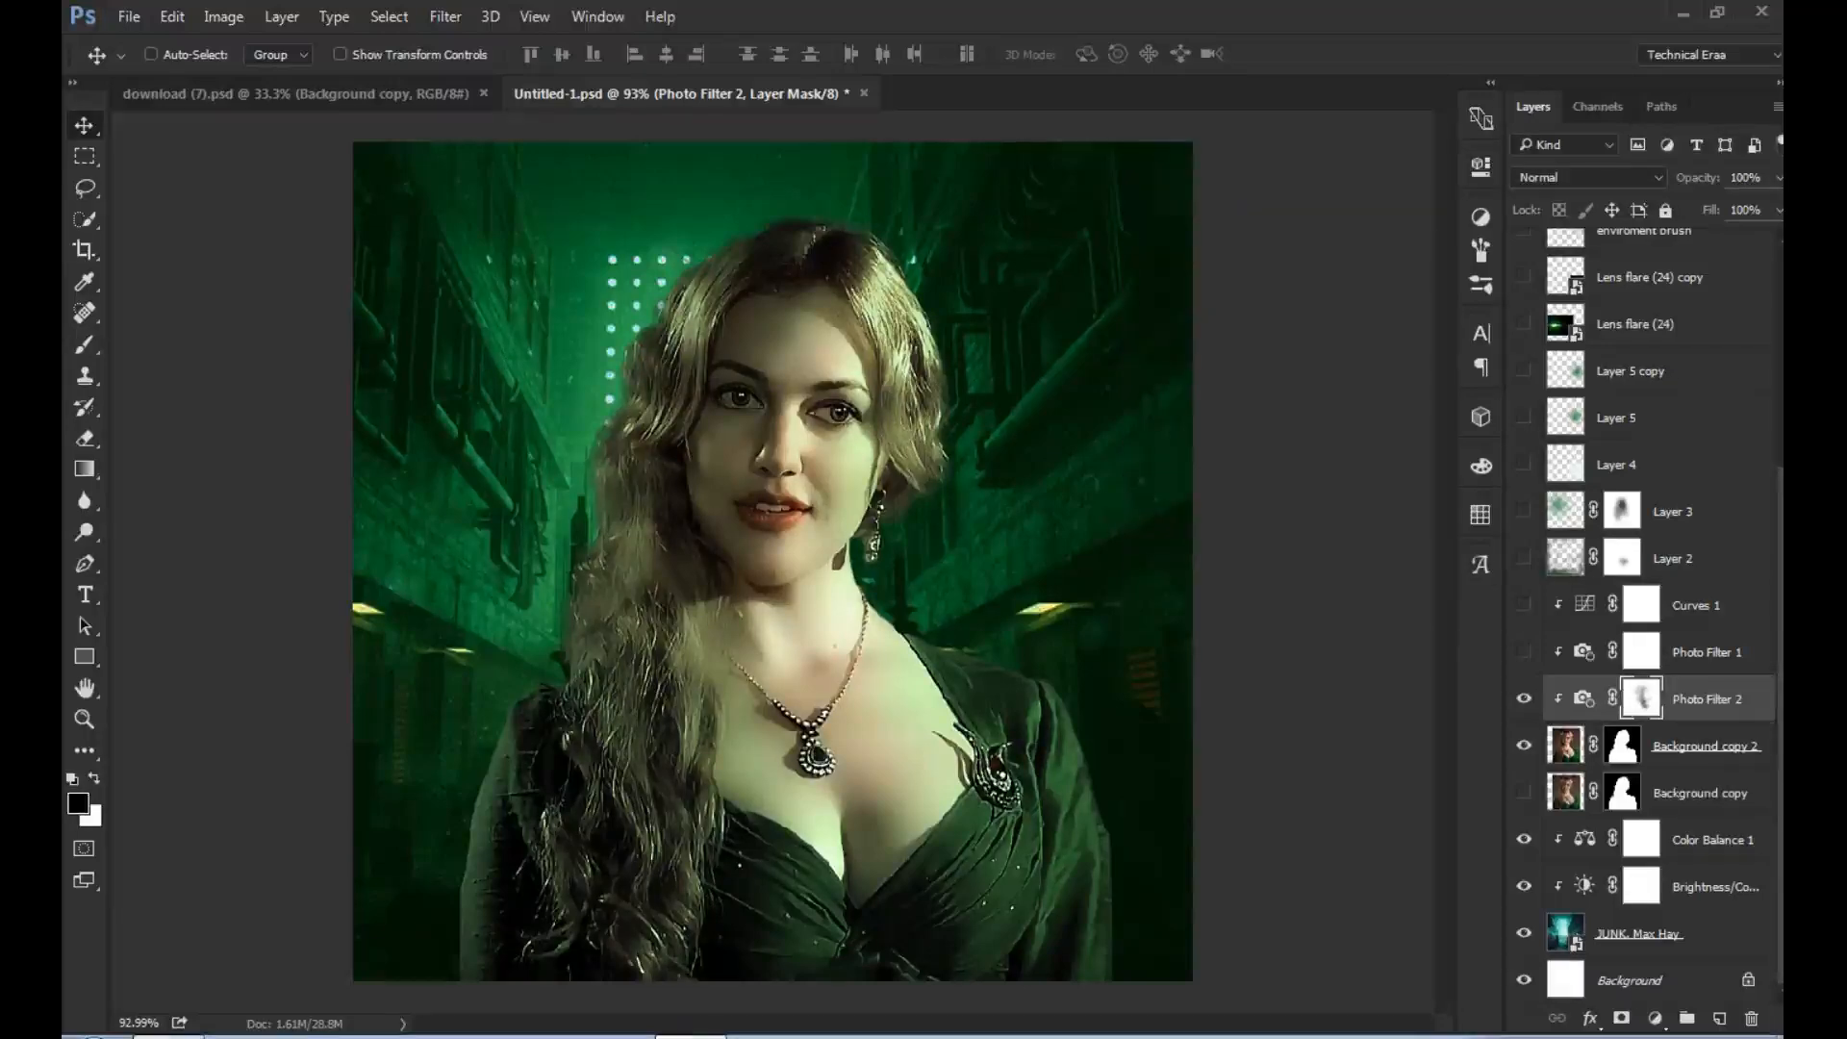
- Compare the portrait with the Photo Filter 1 adjustment switched on and off
click(1524, 652)
click(1524, 652)
click(1524, 653)
click(1524, 652)
click(1524, 653)
click(1524, 653)
click(1524, 652)
- Delete the Photo Filter 1 adjustment layer together with its mask
click(1707, 652)
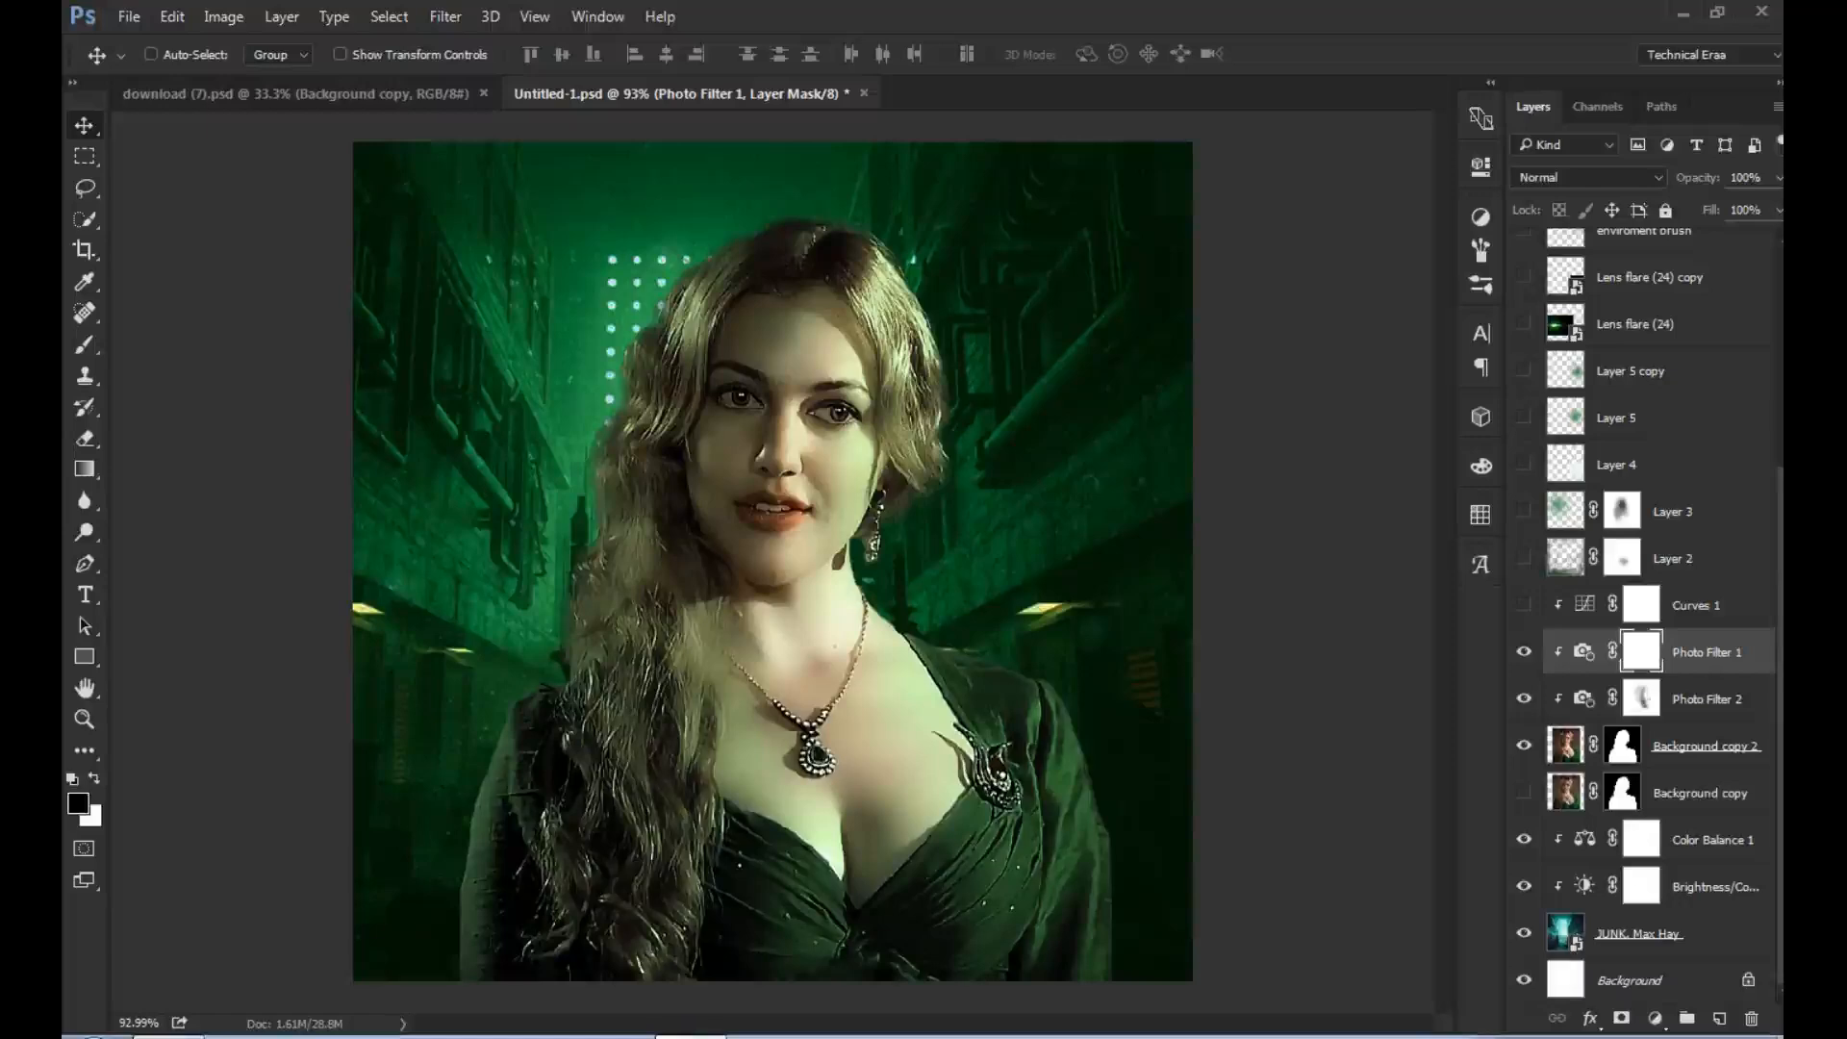
click(1752, 1018)
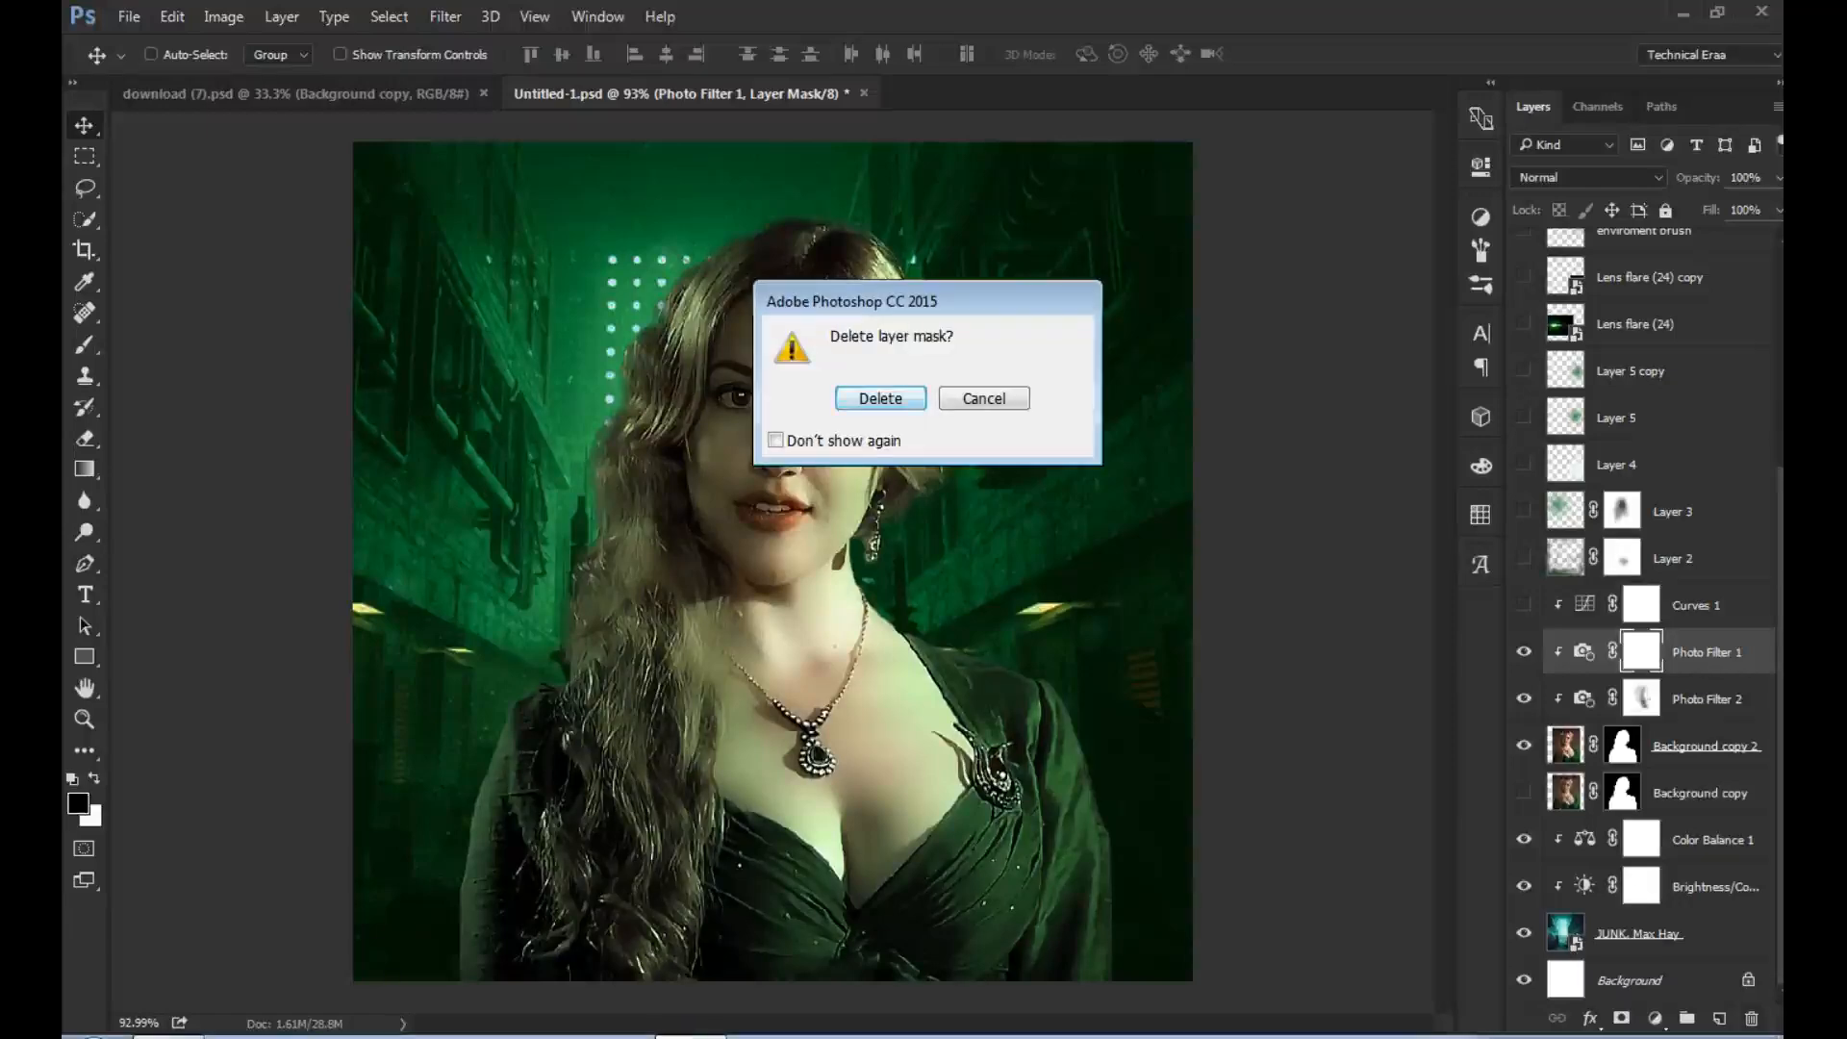
click(880, 397)
click(1752, 1018)
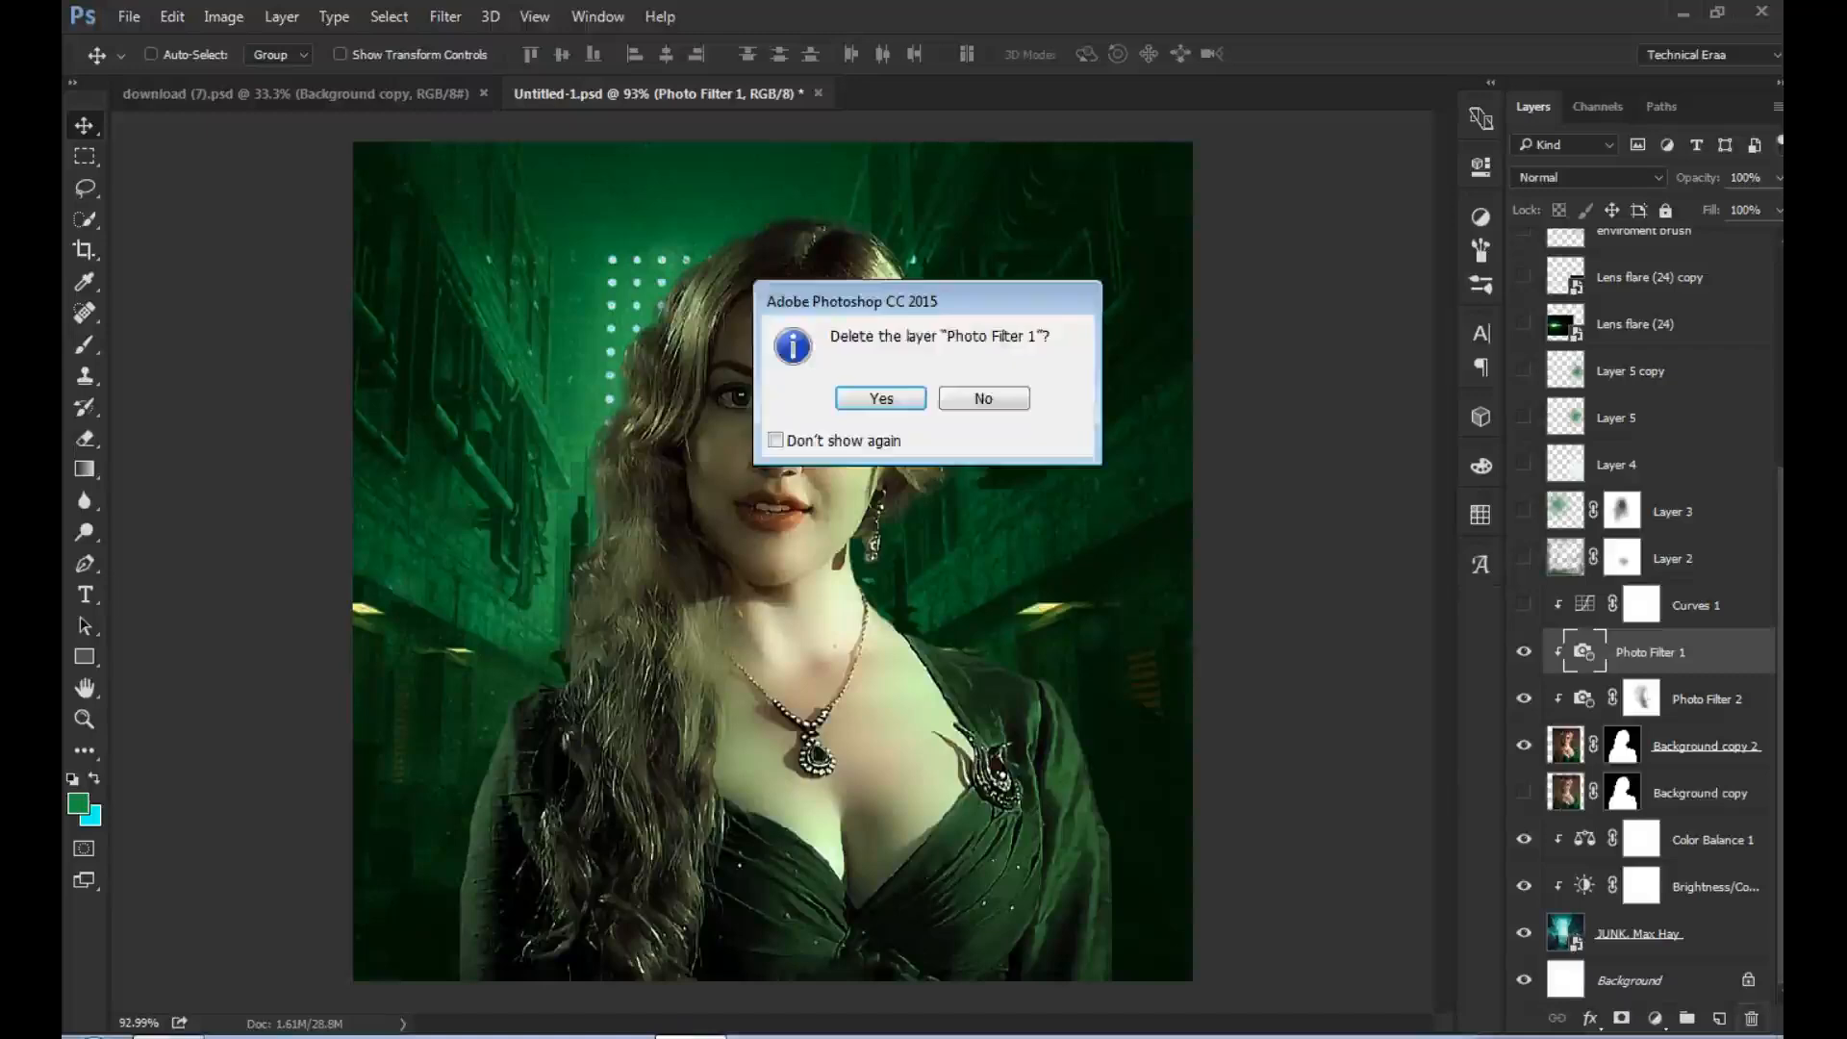
click(878, 396)
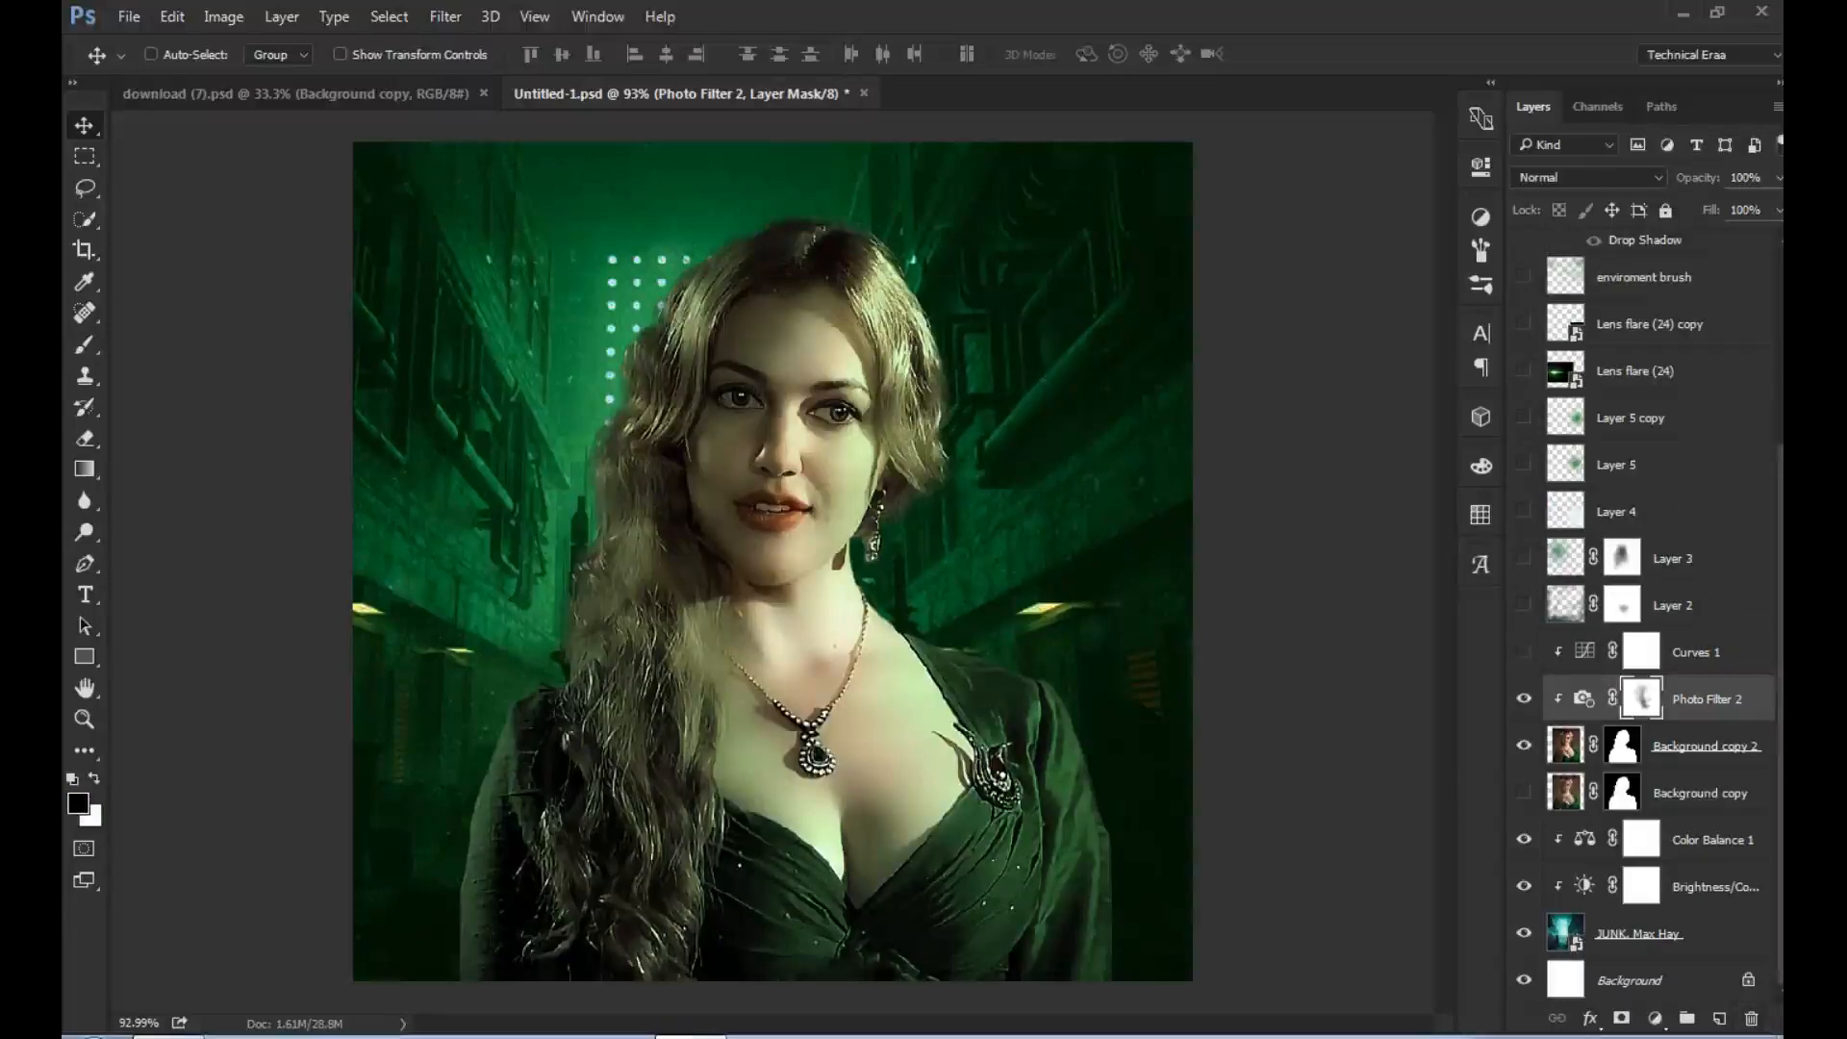
- Turn on the Curves 1 adjustment above the portrait and look through the available adjustment layer types
click(1524, 652)
click(1523, 652)
click(1524, 652)
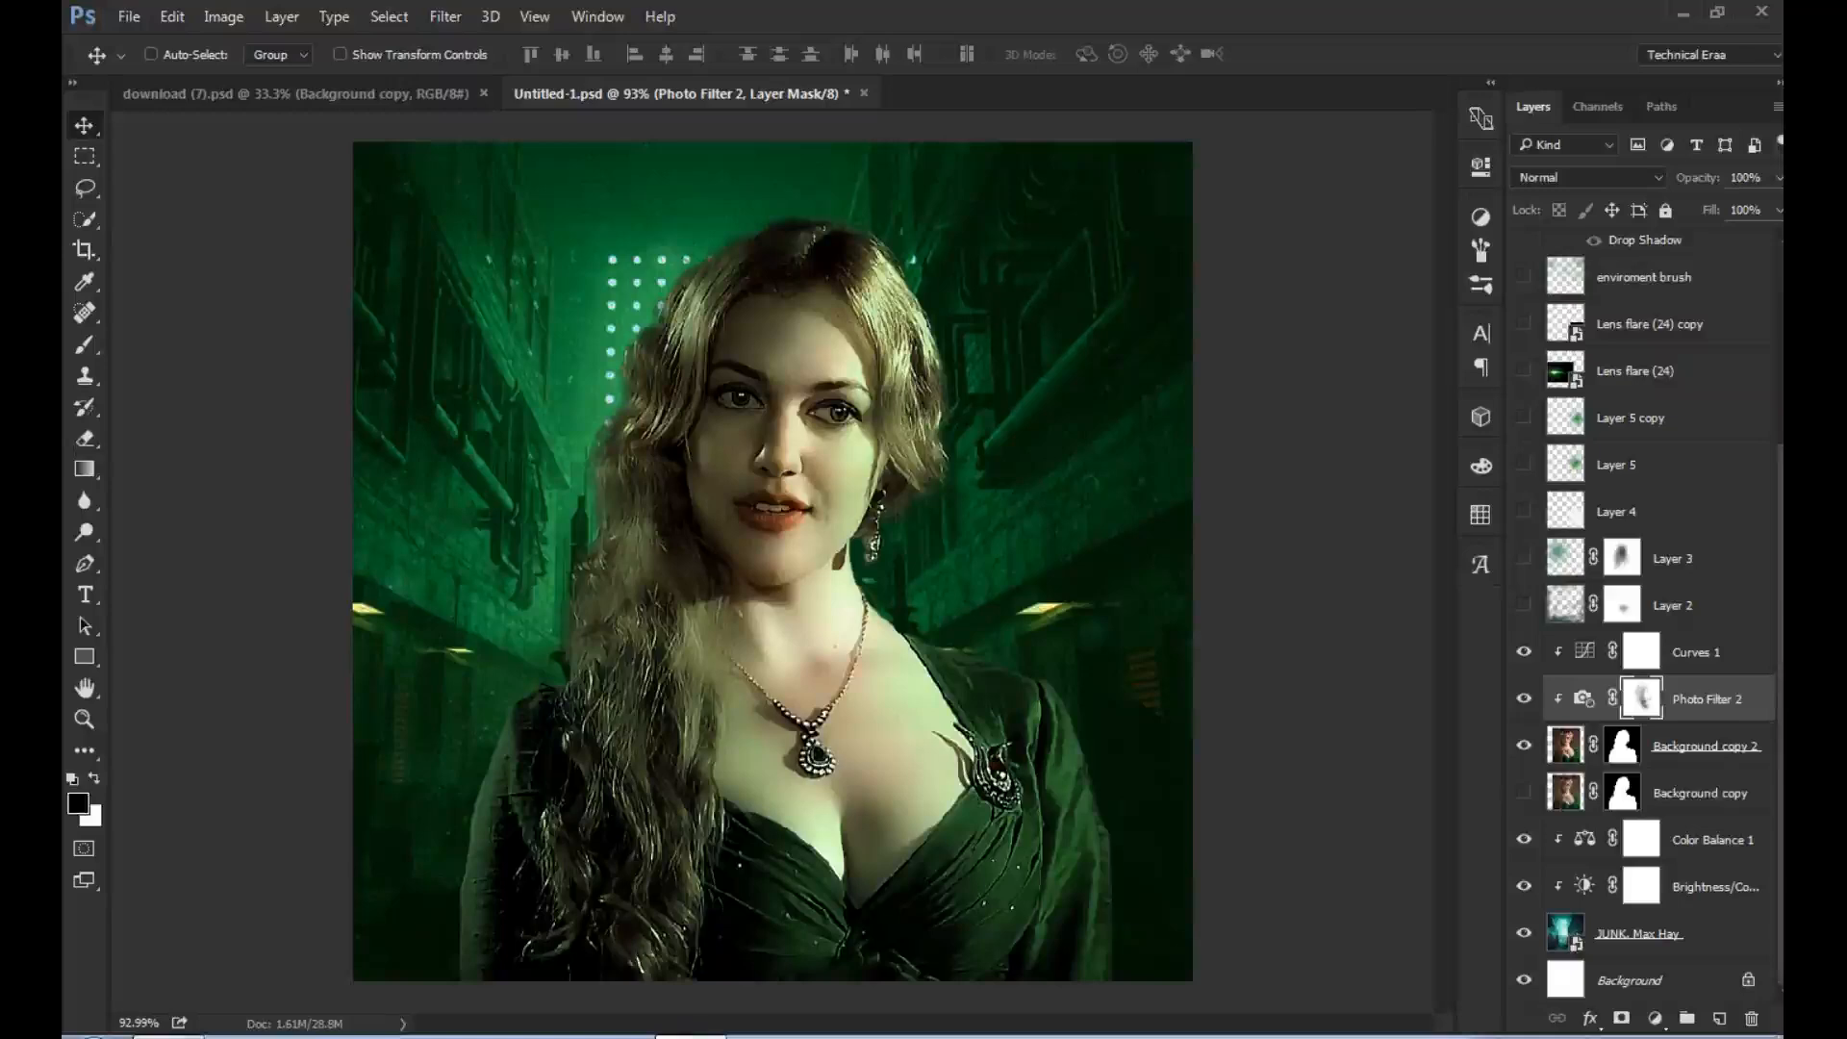
click(1654, 1018)
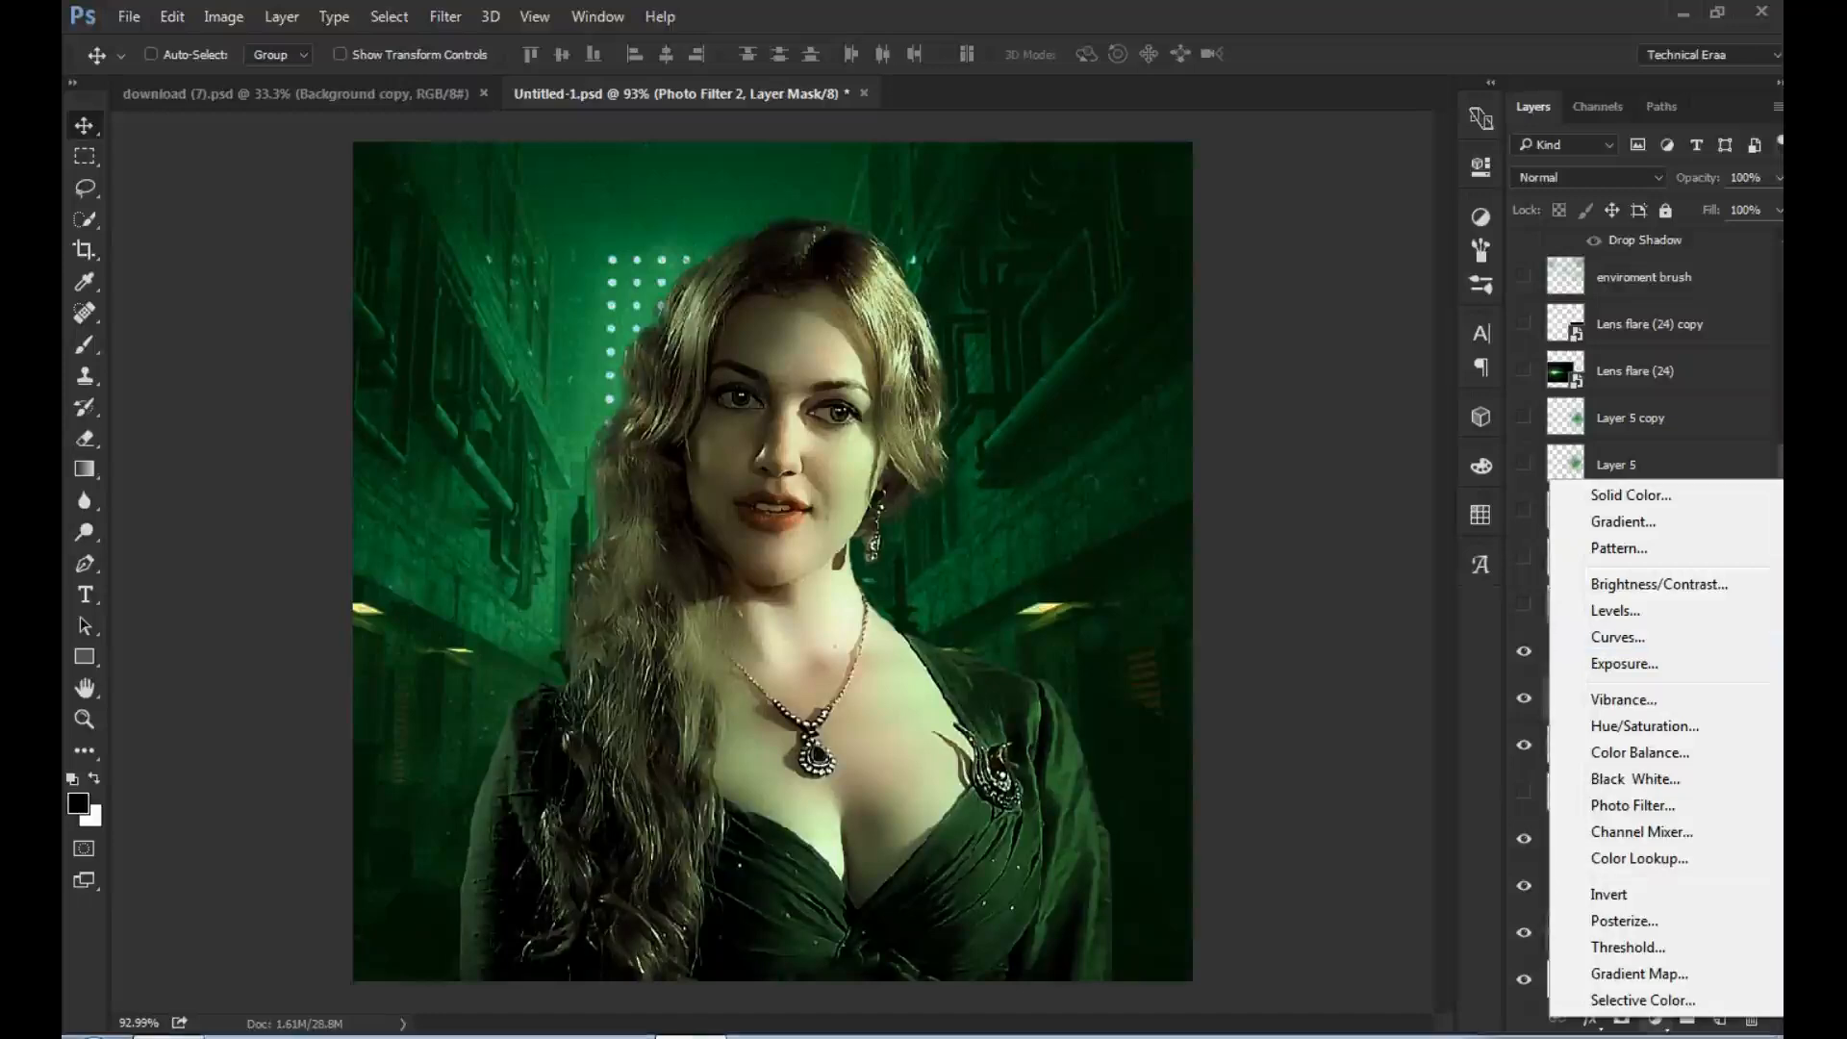
key(Escape)
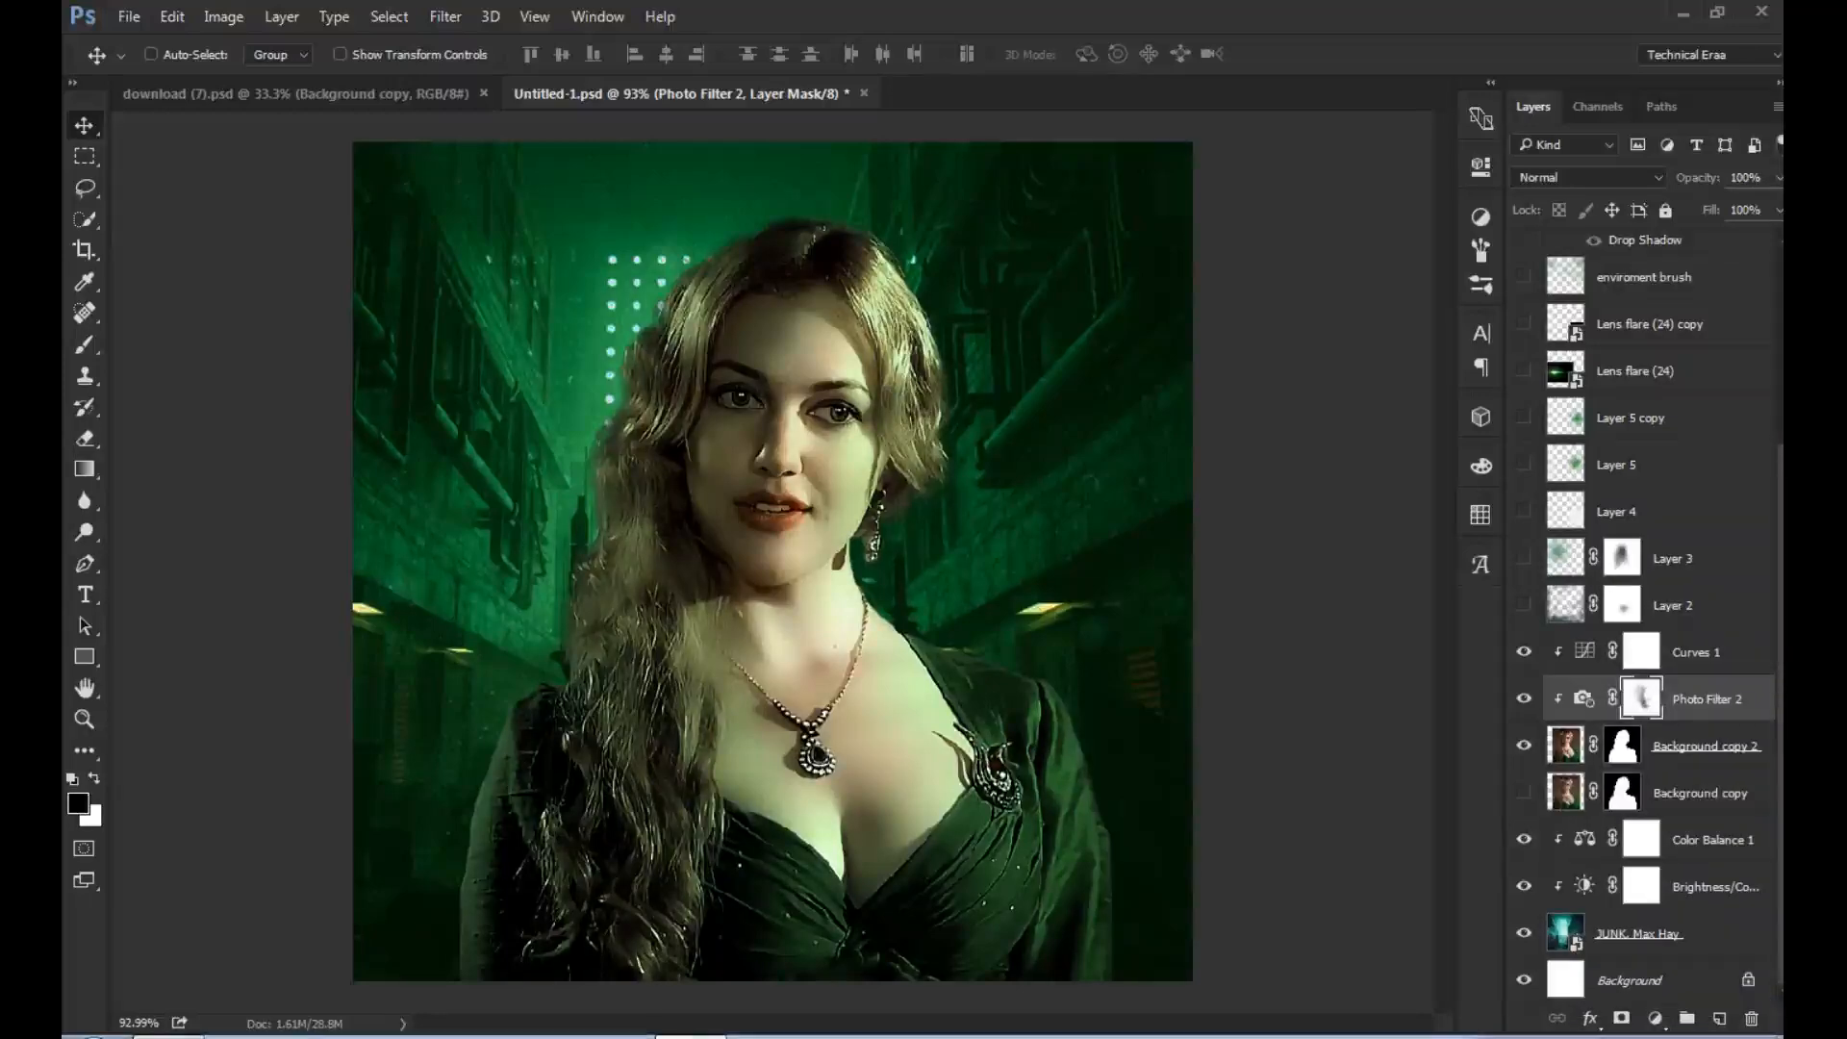
- Compare the image with and without Layer 2, leaving Layer 2 visible and selected
click(1524, 604)
click(1524, 604)
click(1524, 604)
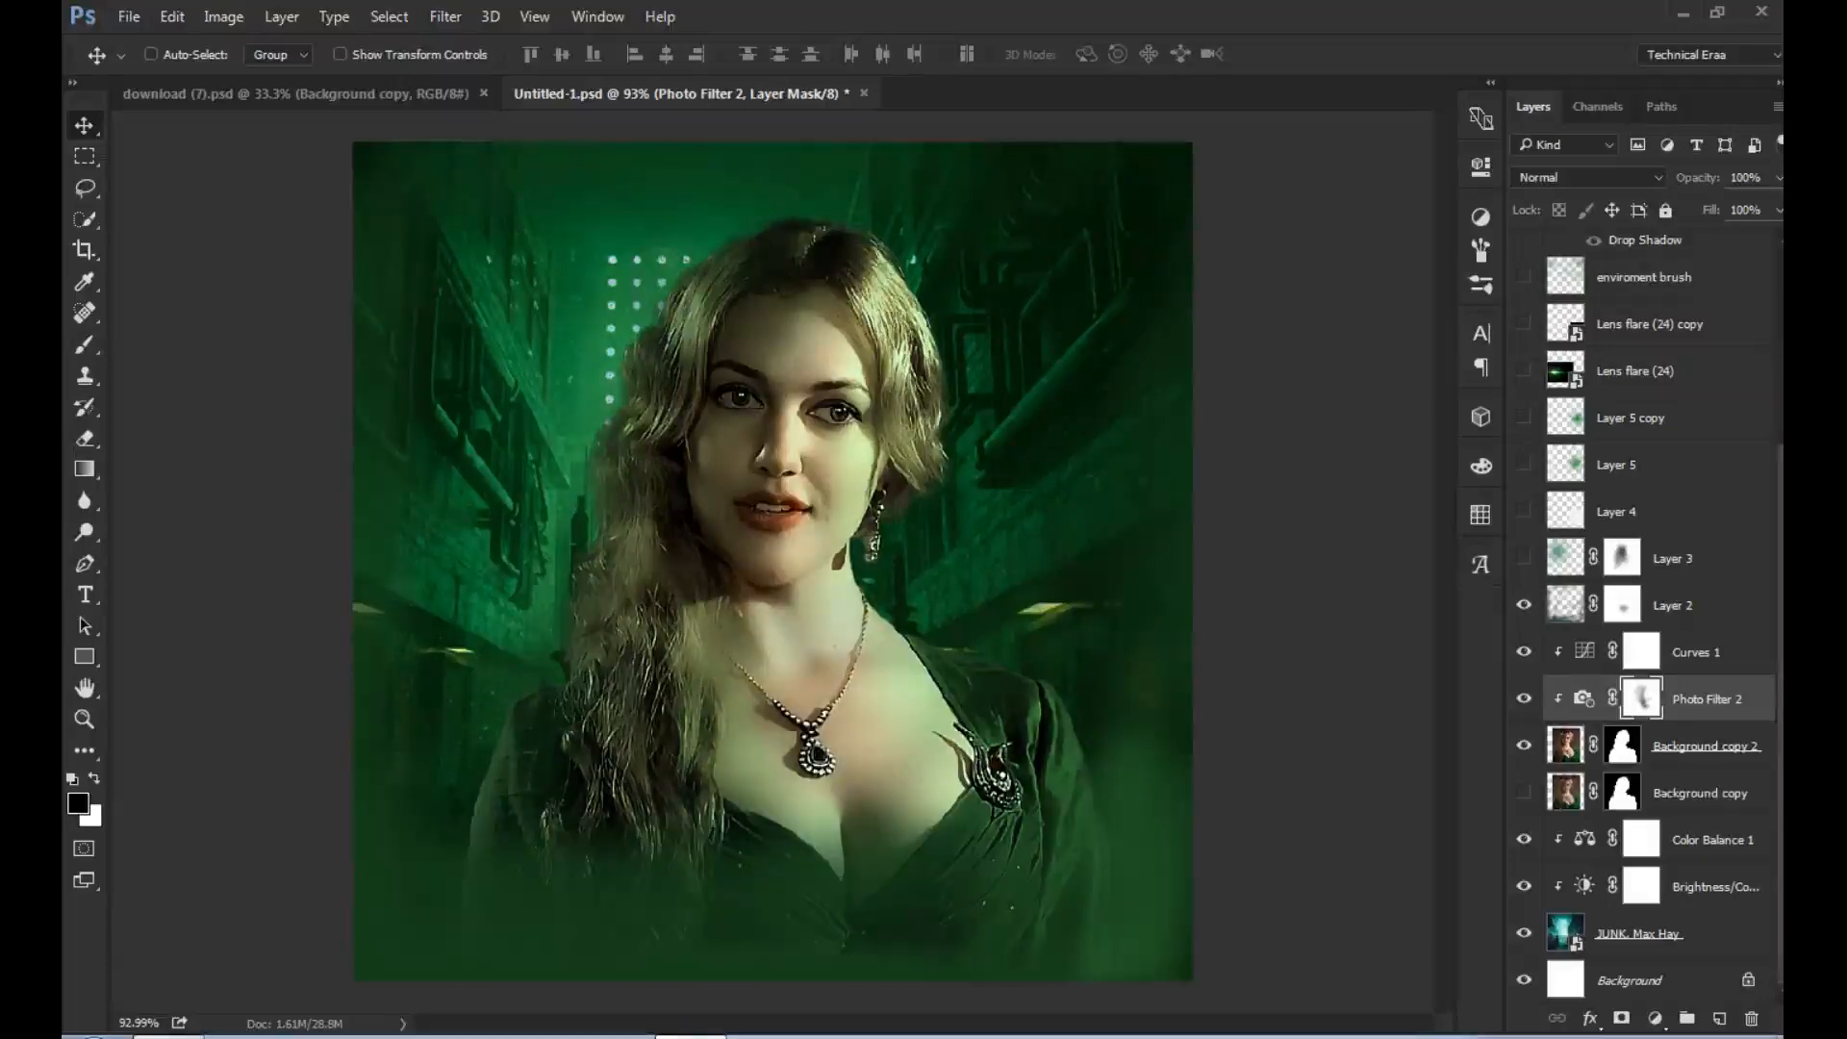
click(1675, 605)
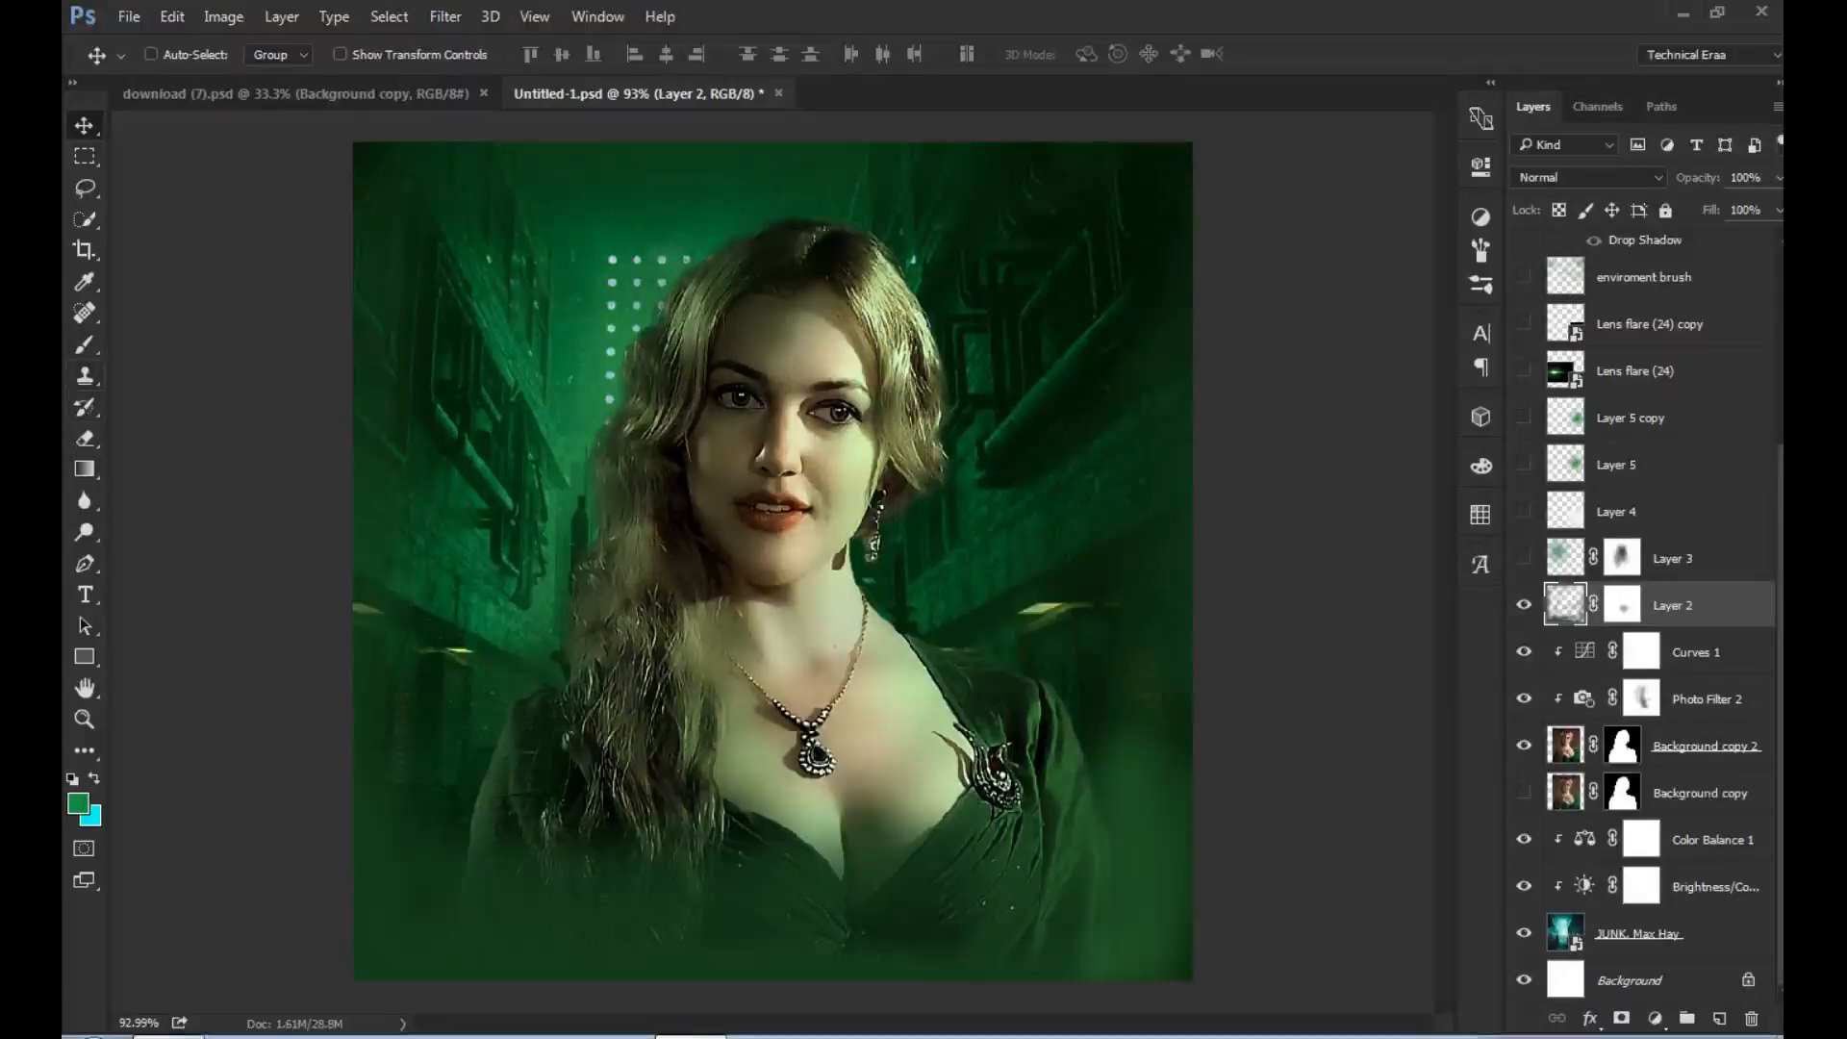
- Set up a soft round 430 px brush with 12% flow and target the mask of Layer 2
key(b)
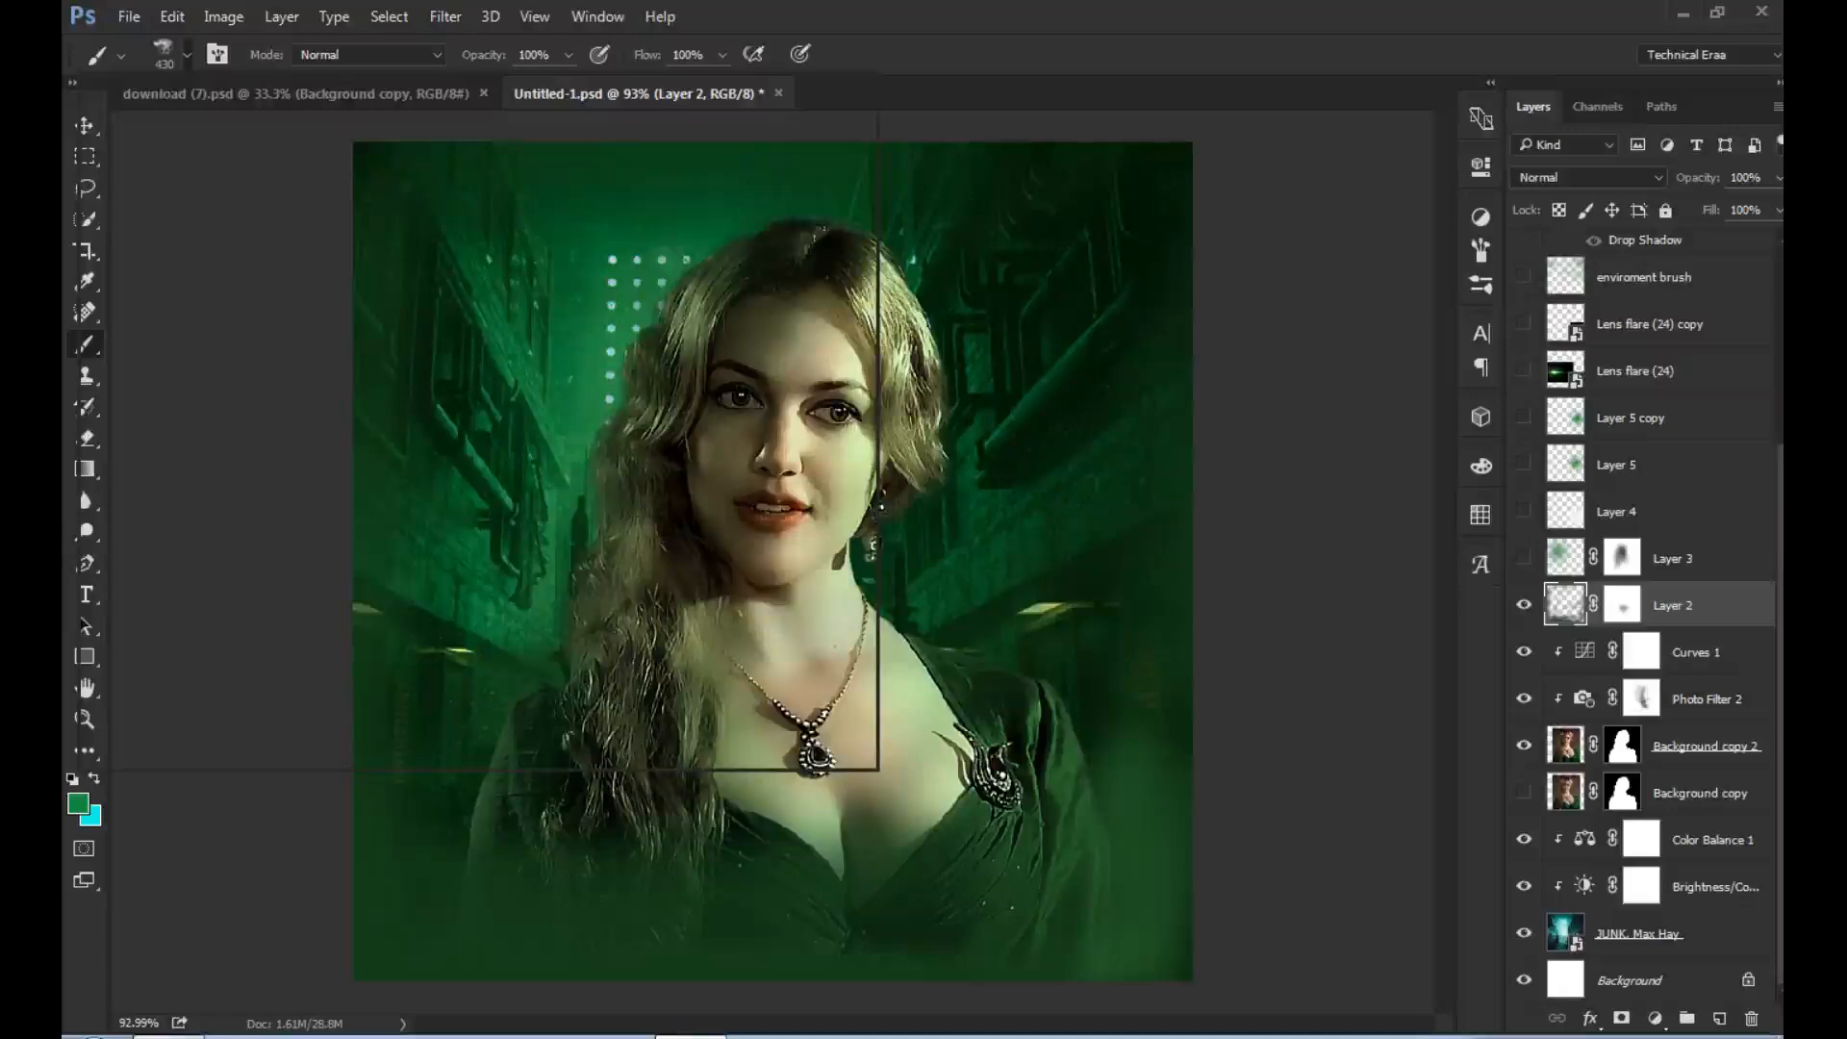
right_click(795, 690)
click(188, 233)
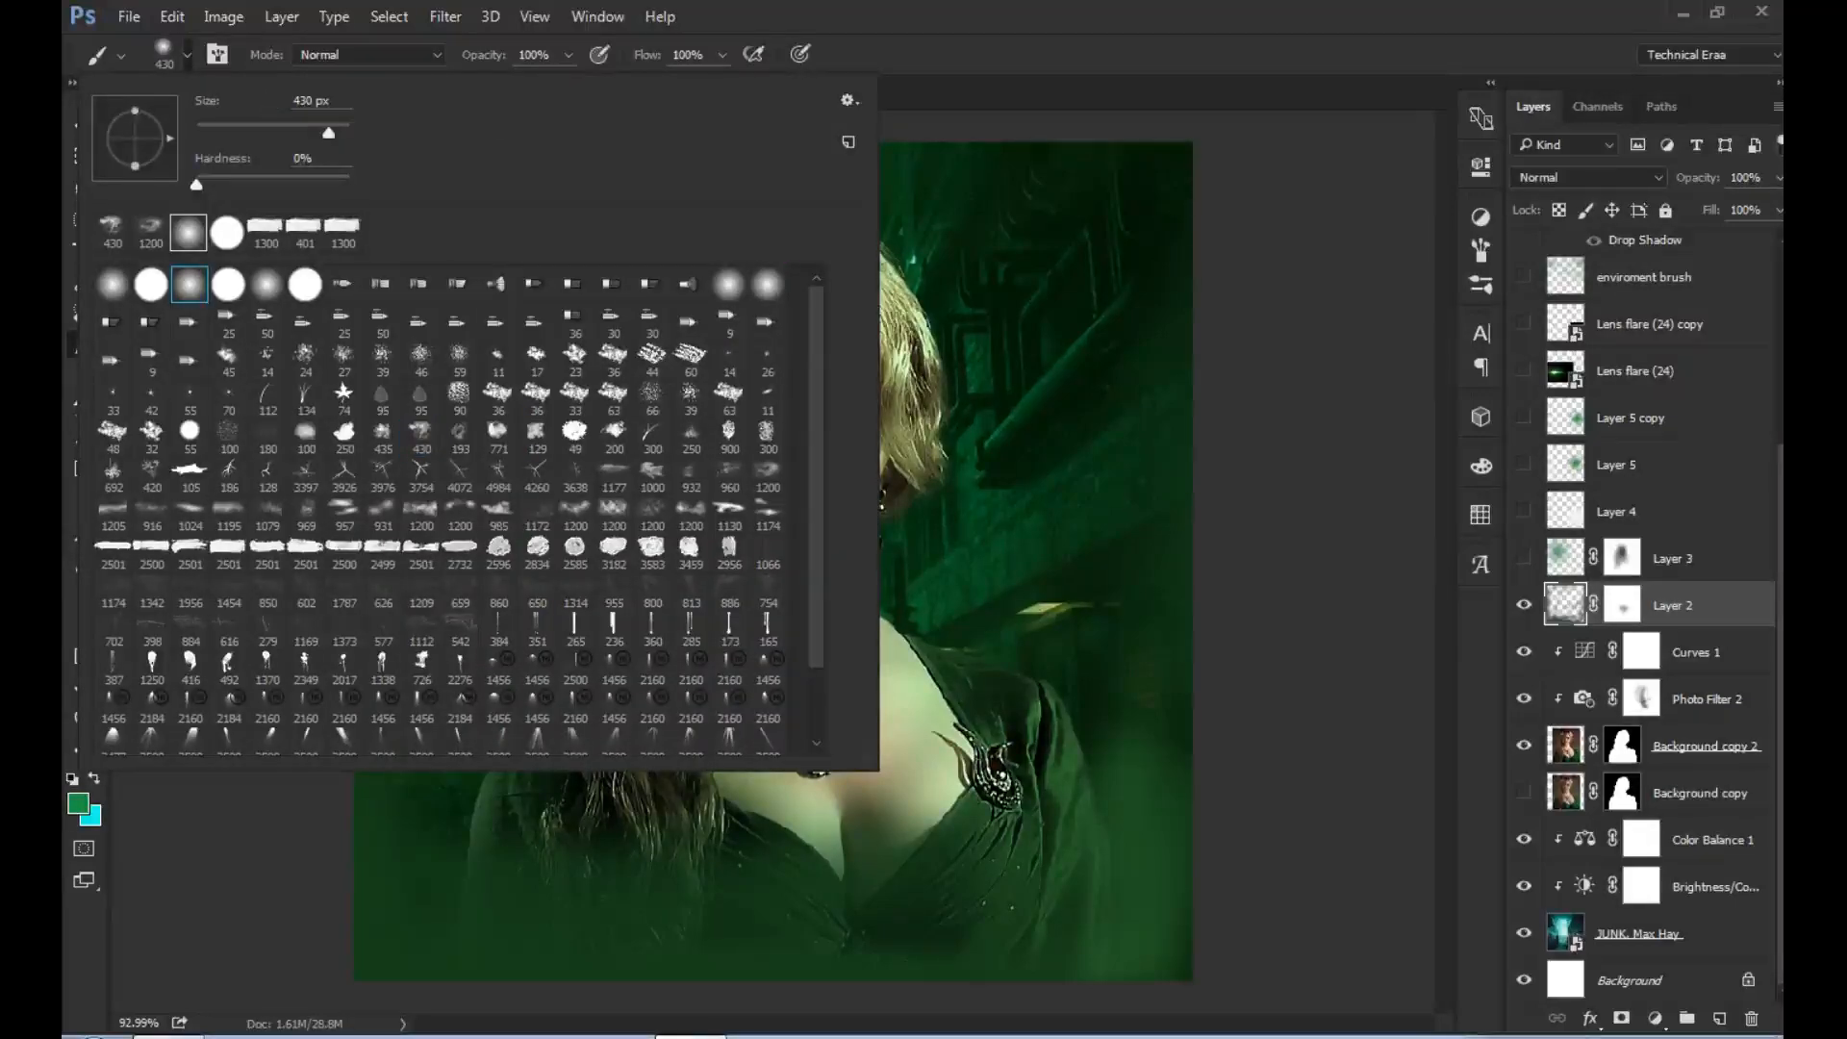
click(722, 54)
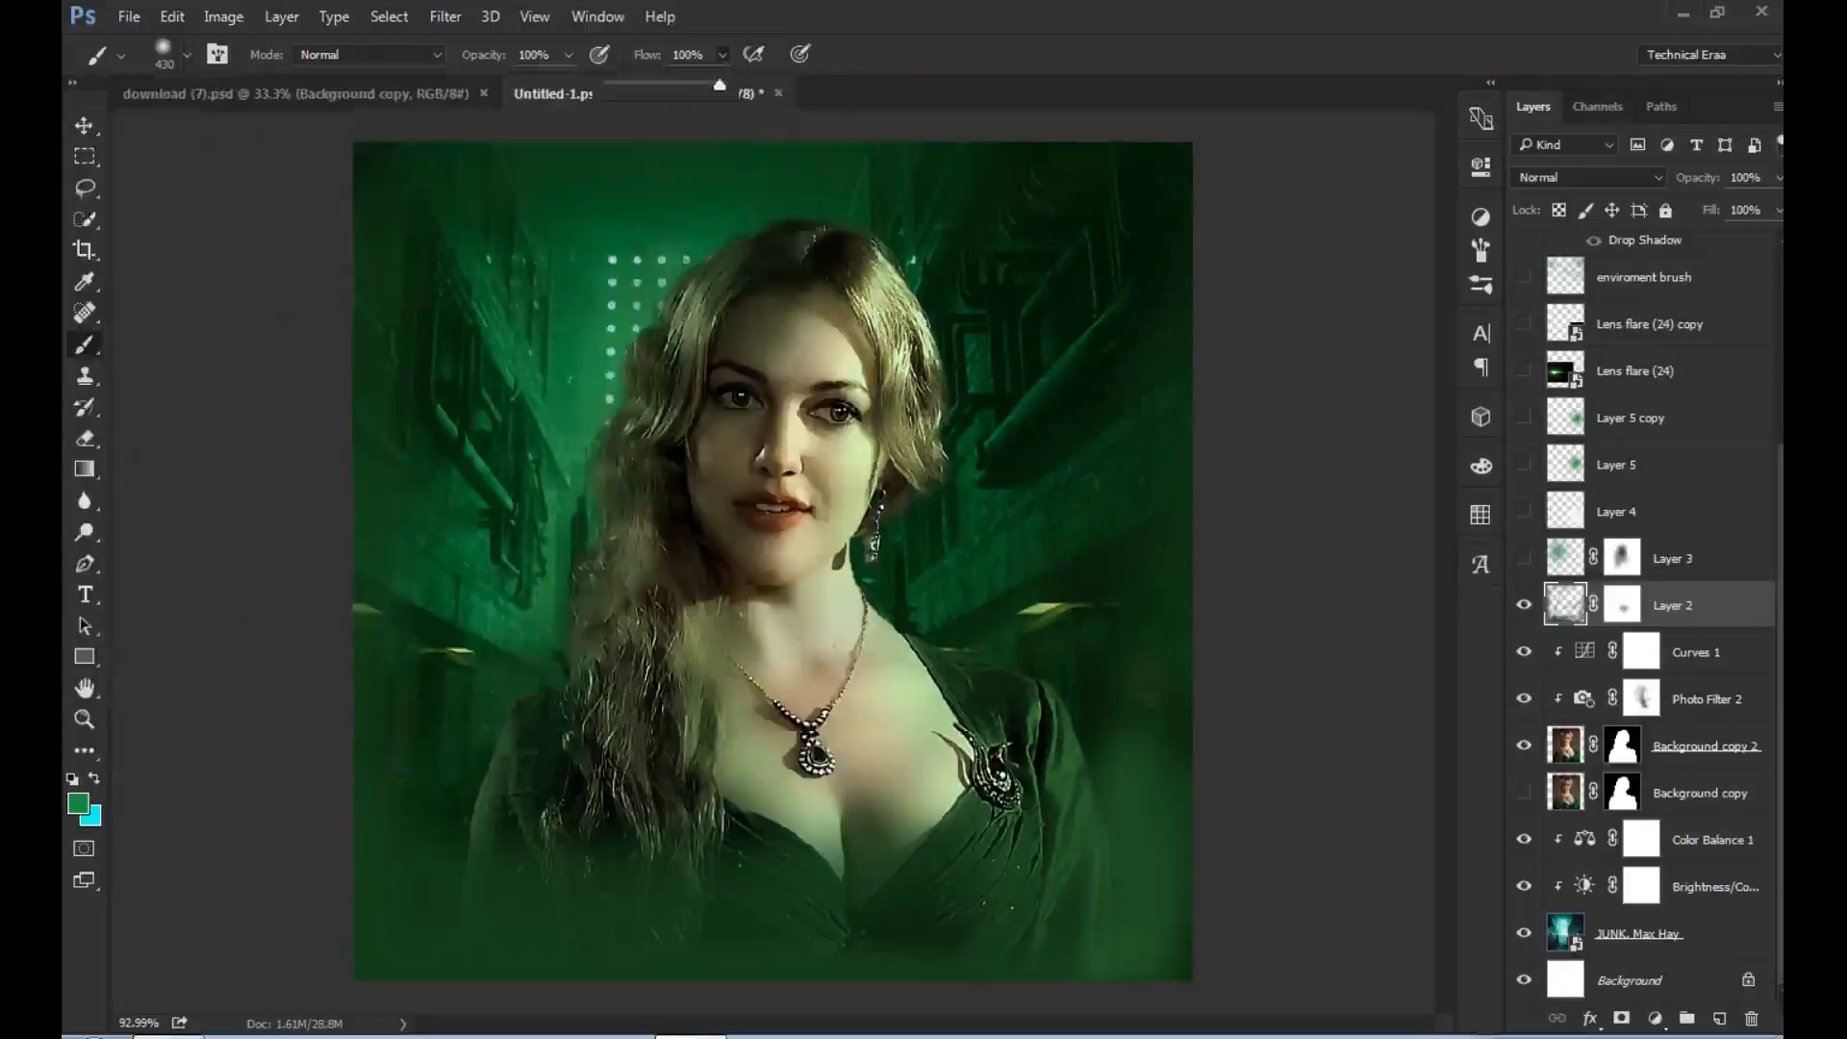
drag(720, 85, 622, 85)
click(1622, 605)
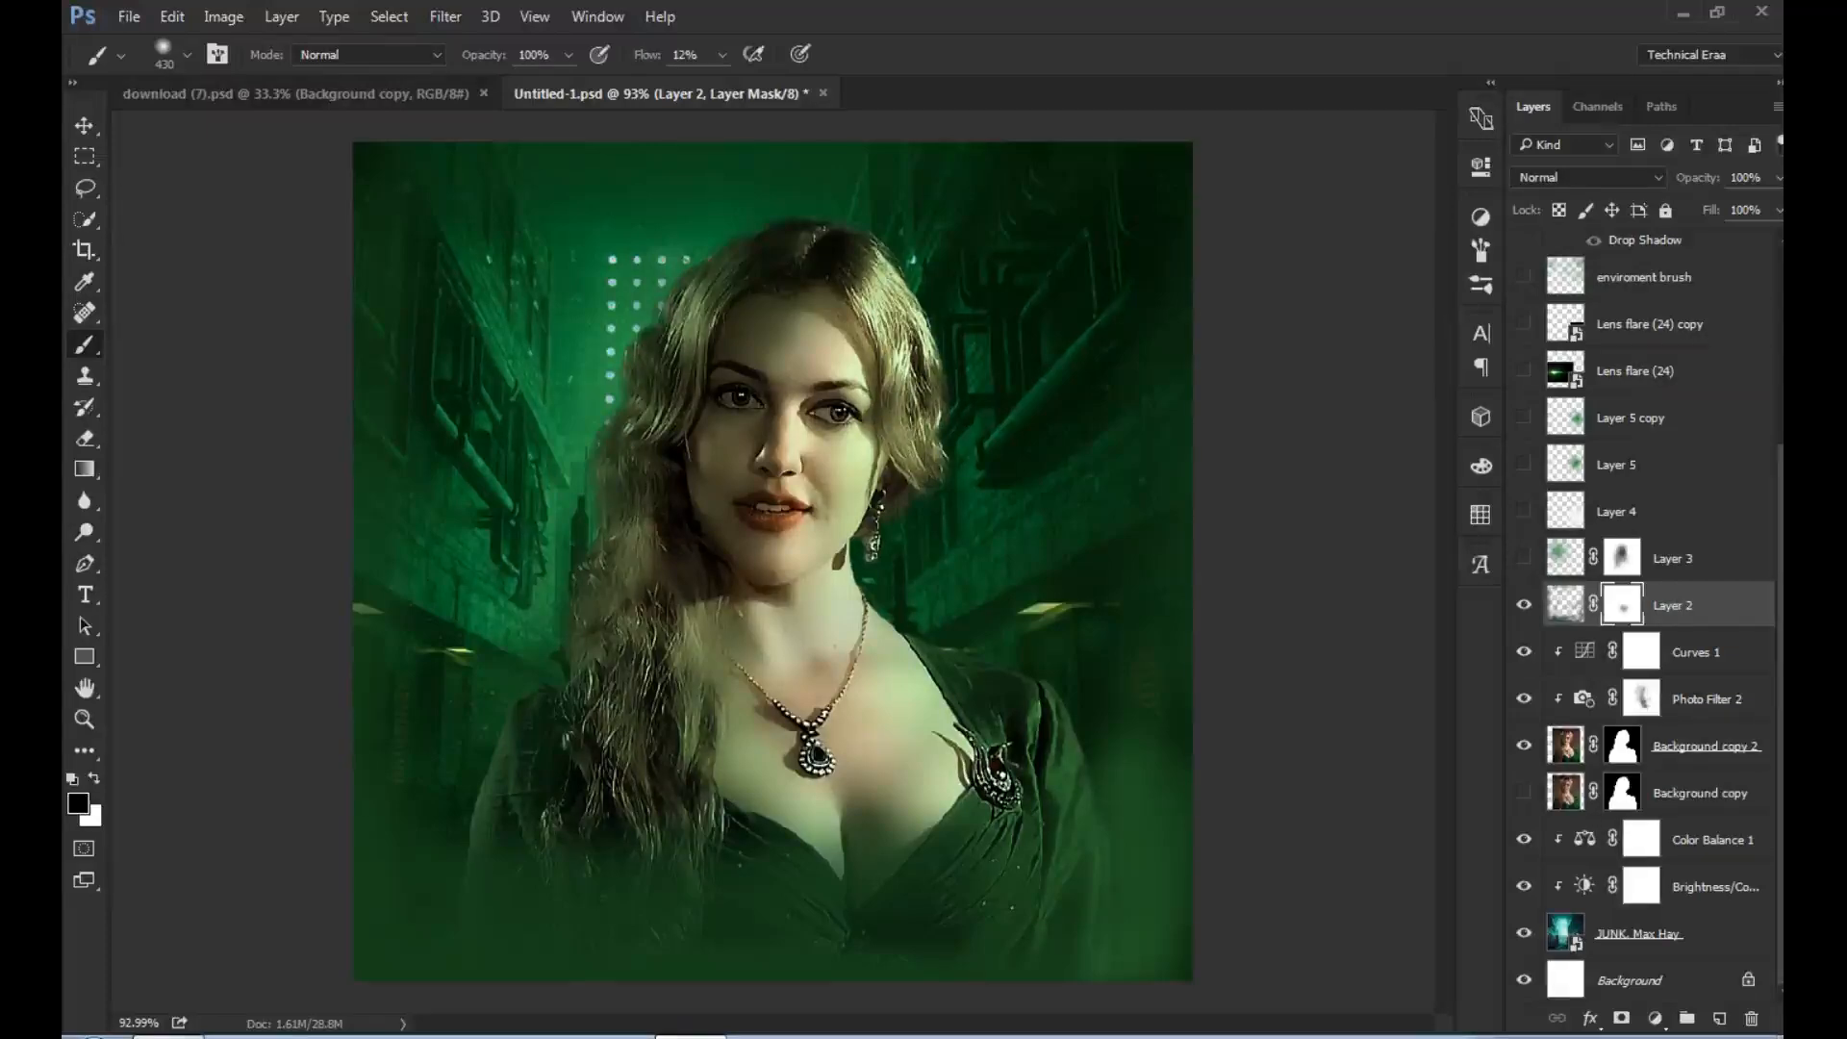
- Compare the image with and without the green glow of Layer 3, leaving it visible
click(1524, 558)
click(1524, 558)
click(1524, 558)
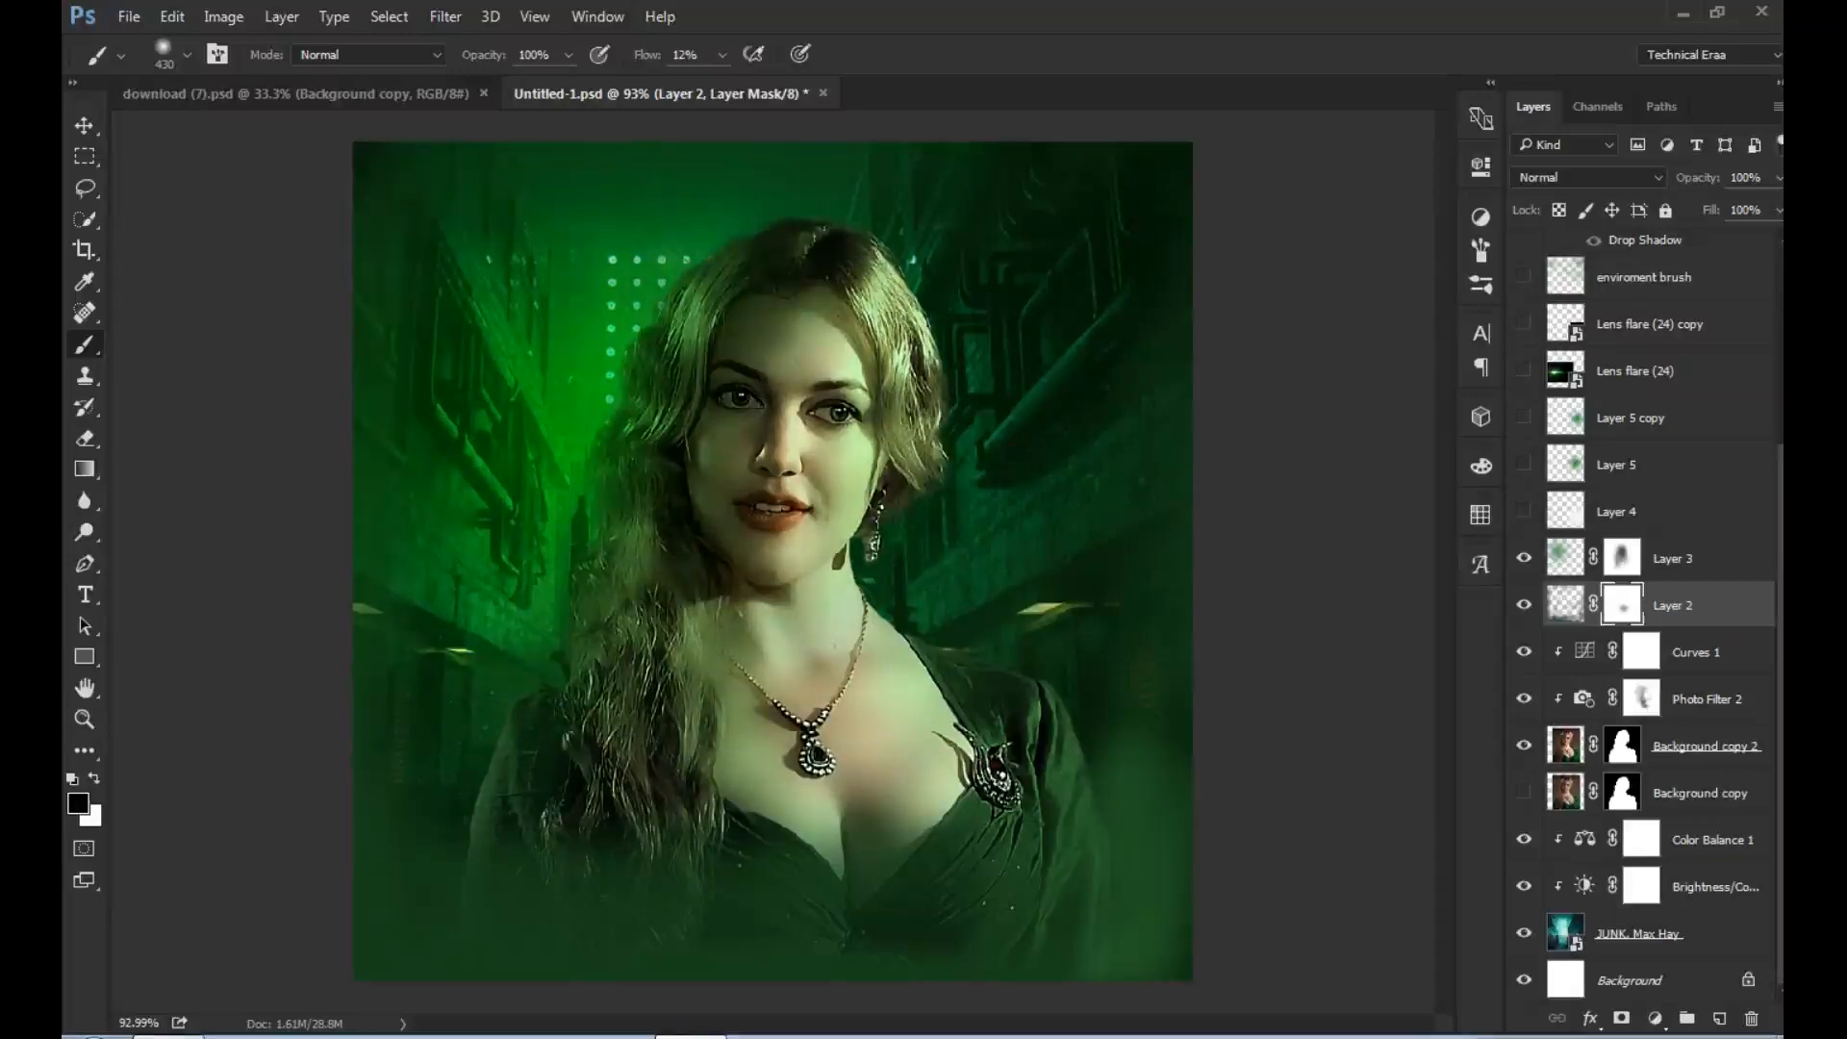
- Select Layer 3, set the brush flow to 90% and target the layer's mask
click(1565, 558)
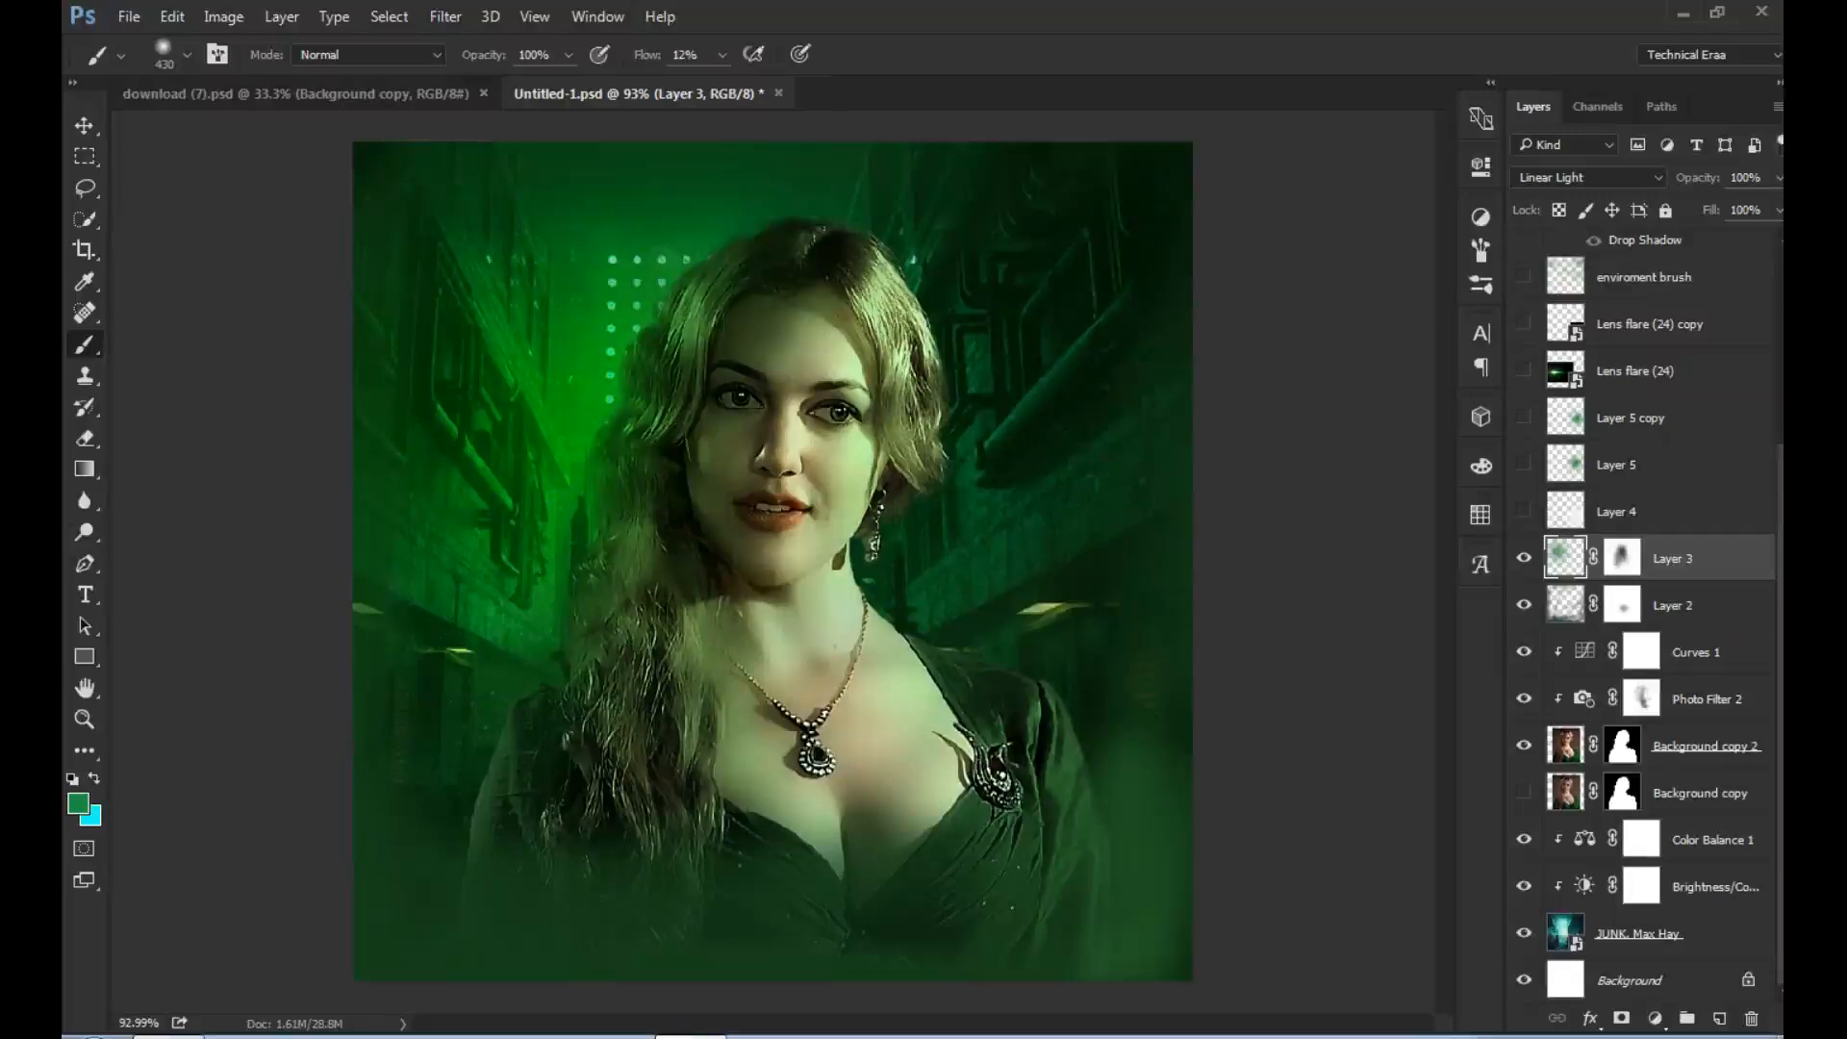
click(721, 55)
drag(719, 85, 806, 85)
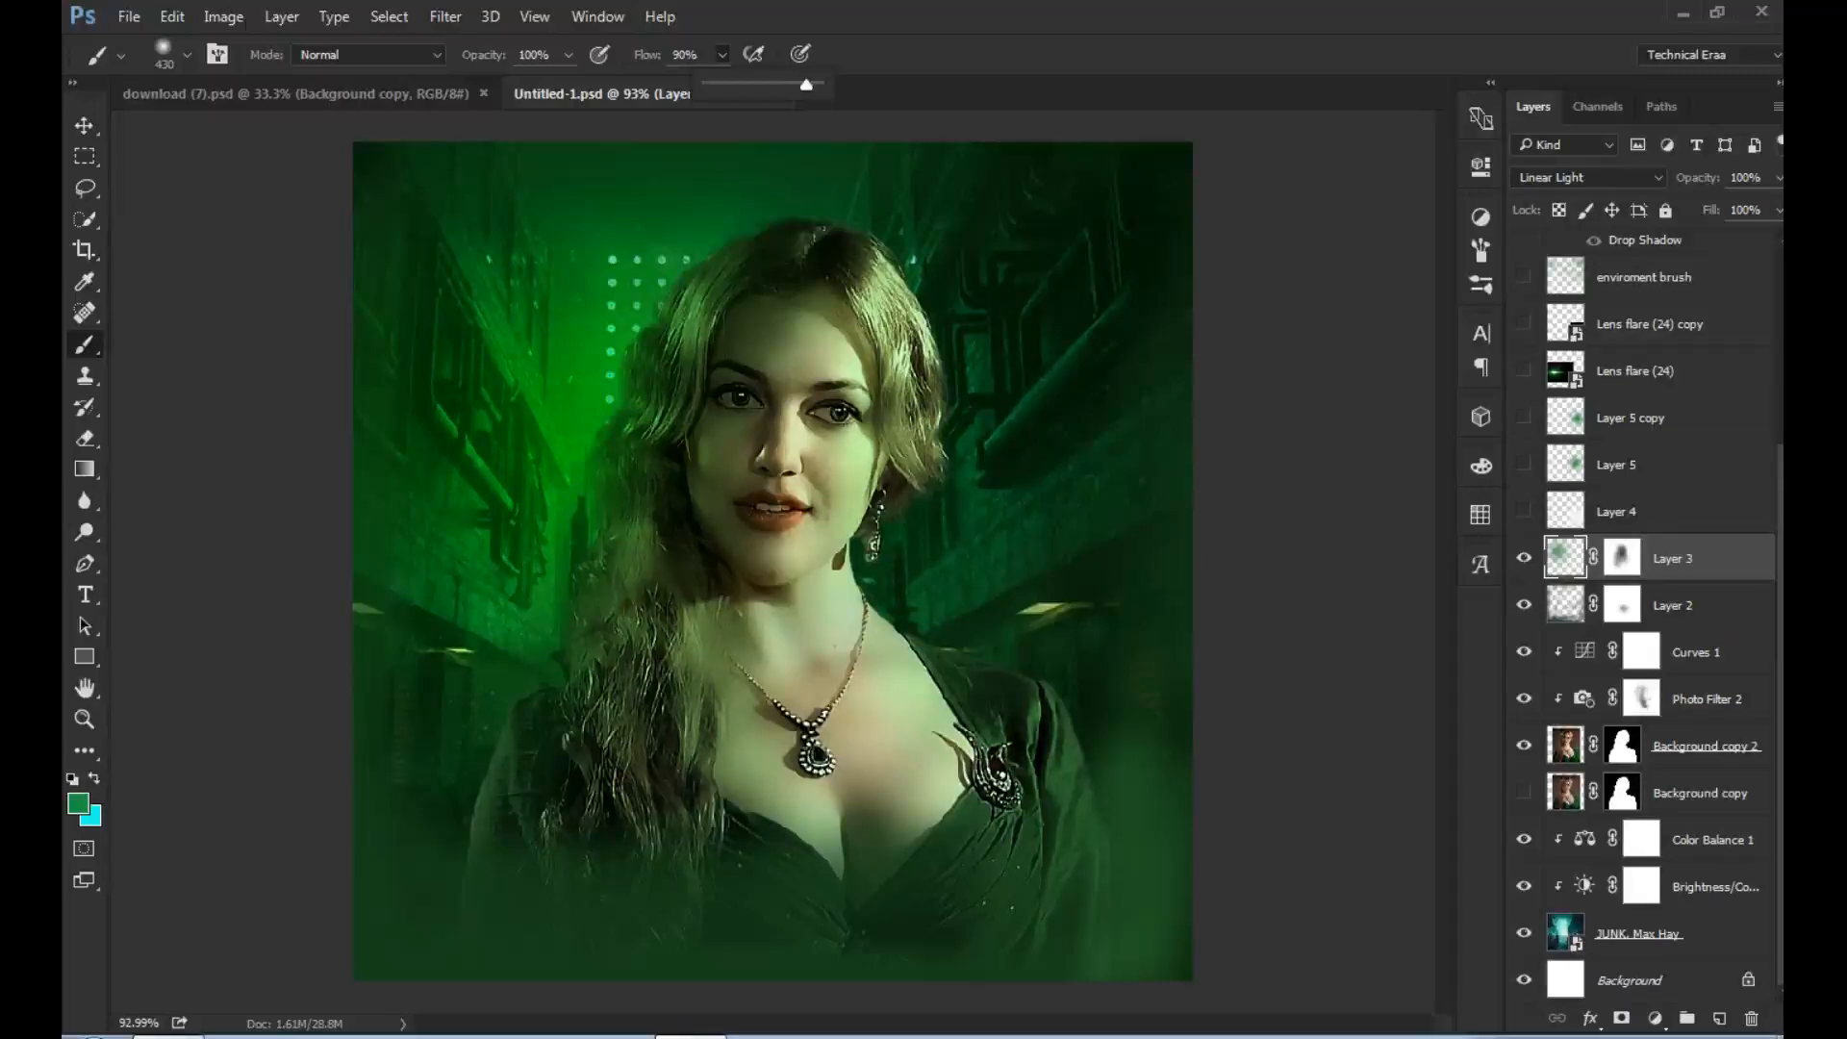
click(1622, 557)
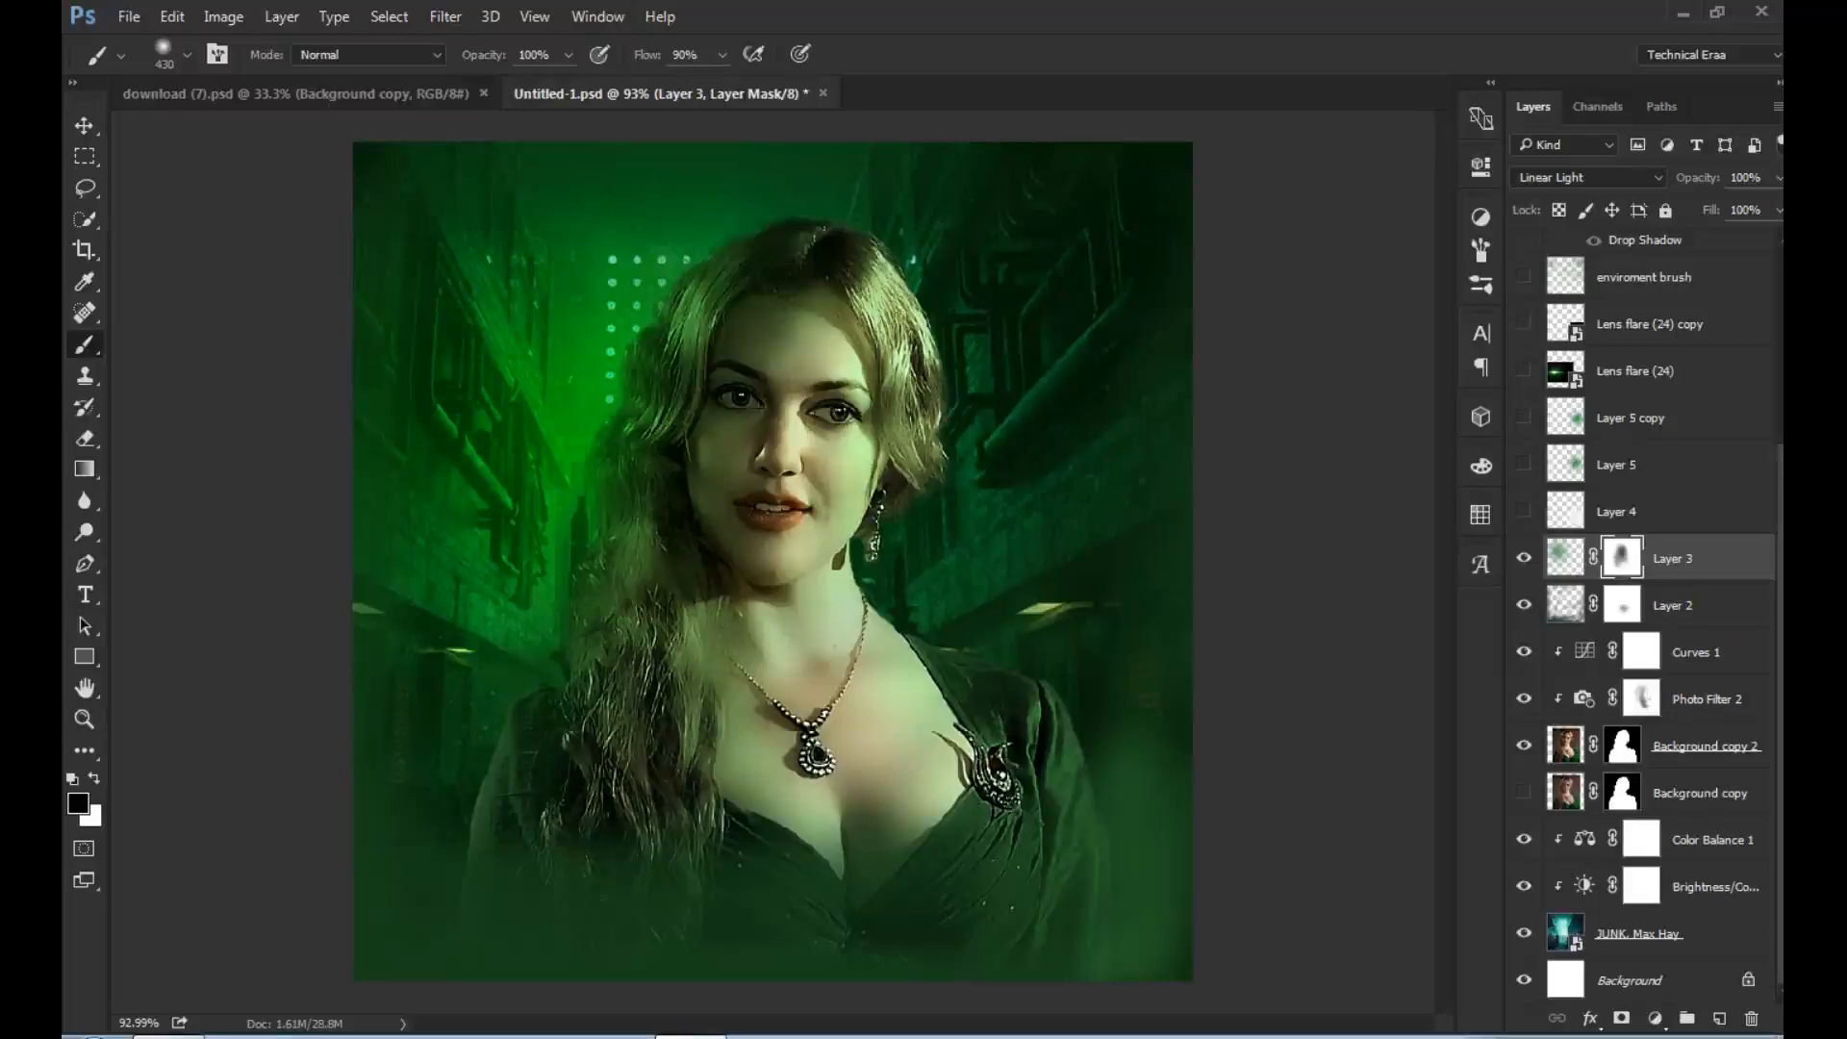
- Show and select Layer 4, and compare the image with and without Layer 5, leaving it visible
click(1524, 511)
click(1618, 512)
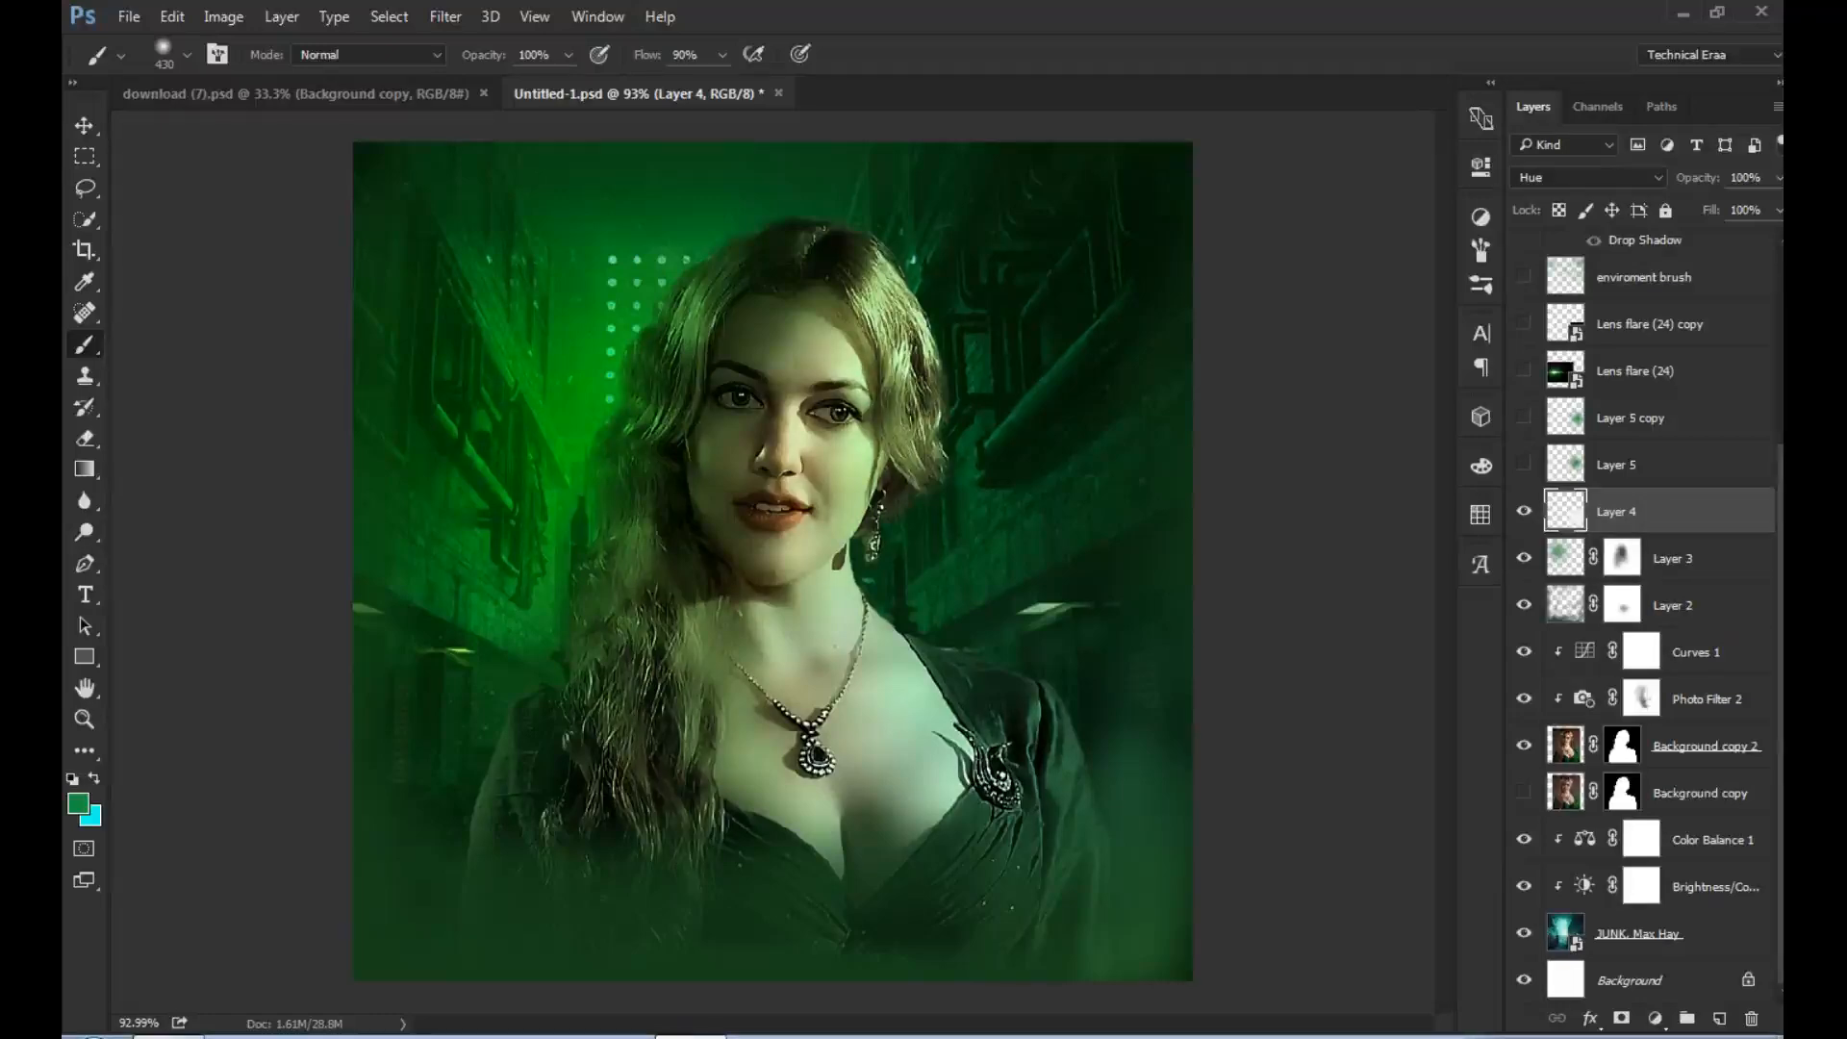
click(1523, 465)
click(1524, 465)
click(1524, 465)
click(1523, 465)
click(1524, 464)
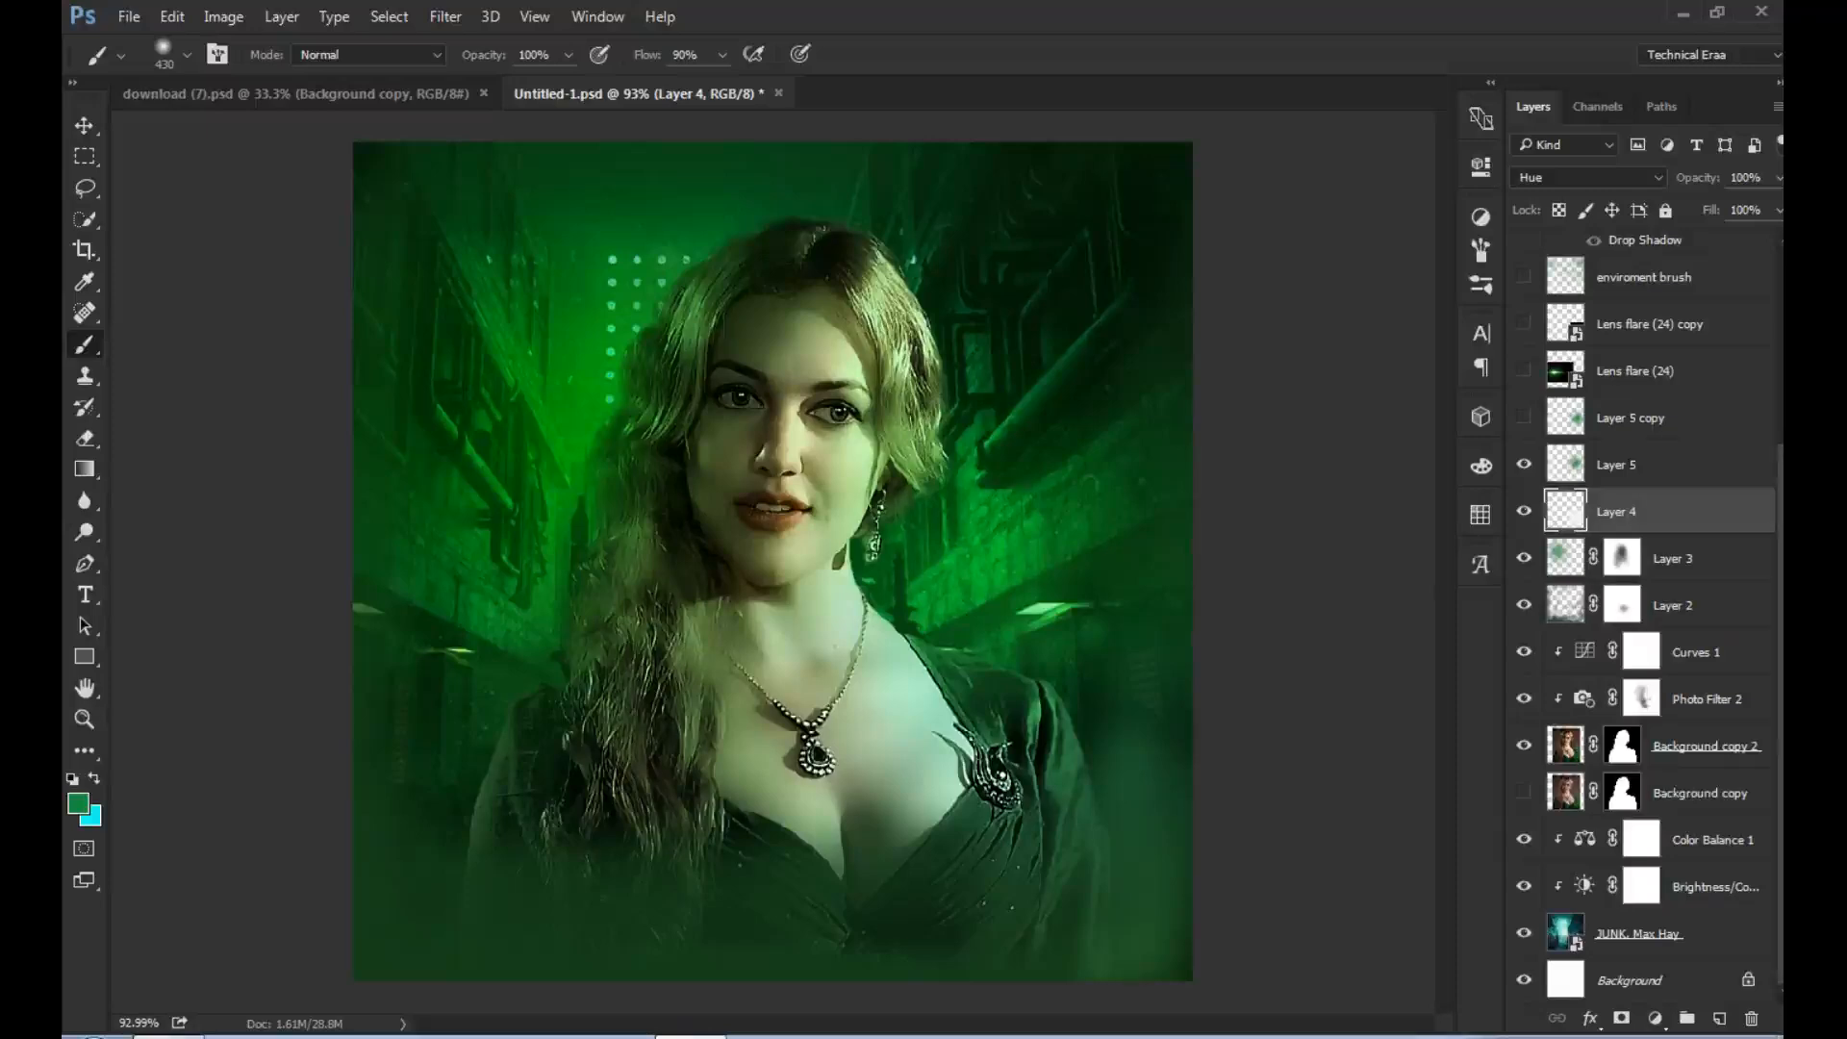
- Compare the image with and without Layer 5 copy, leaving the layer visible
click(1524, 418)
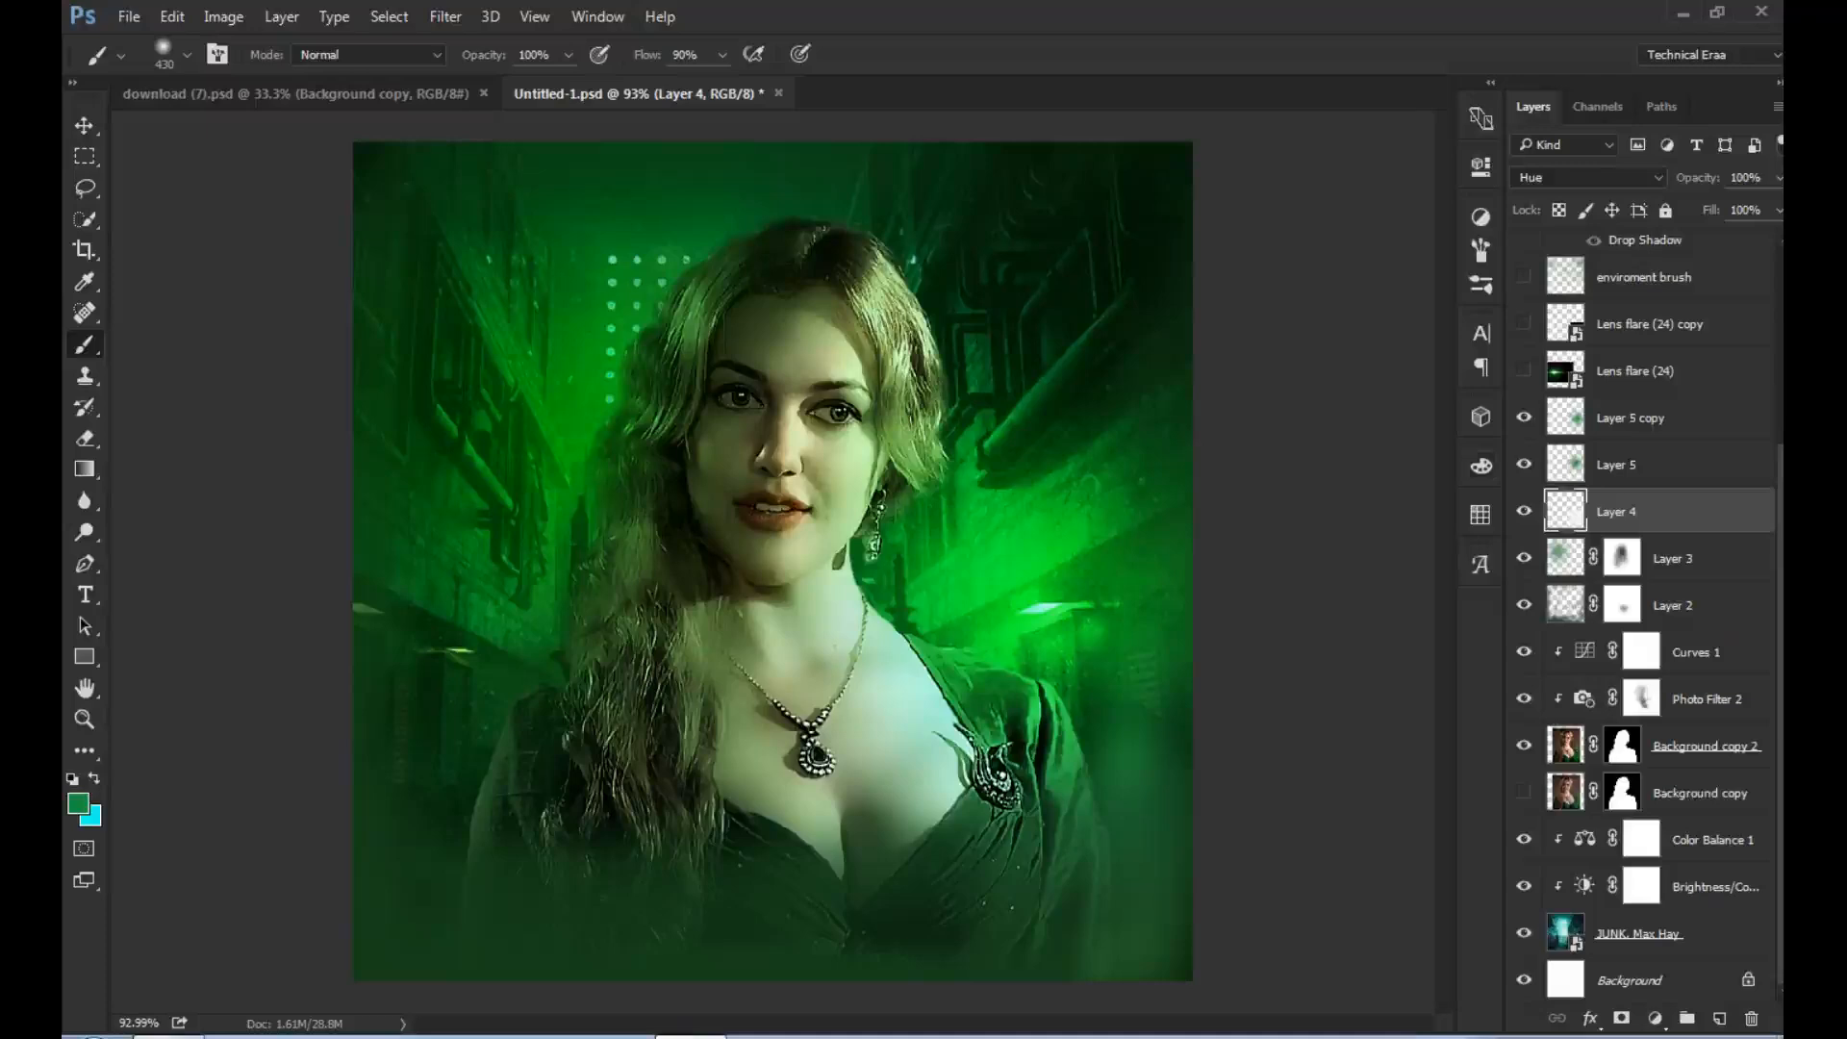
click(1524, 417)
click(1524, 417)
- Show the Lens flare (24) layer and select it
scroll(1645, 615, up, 5)
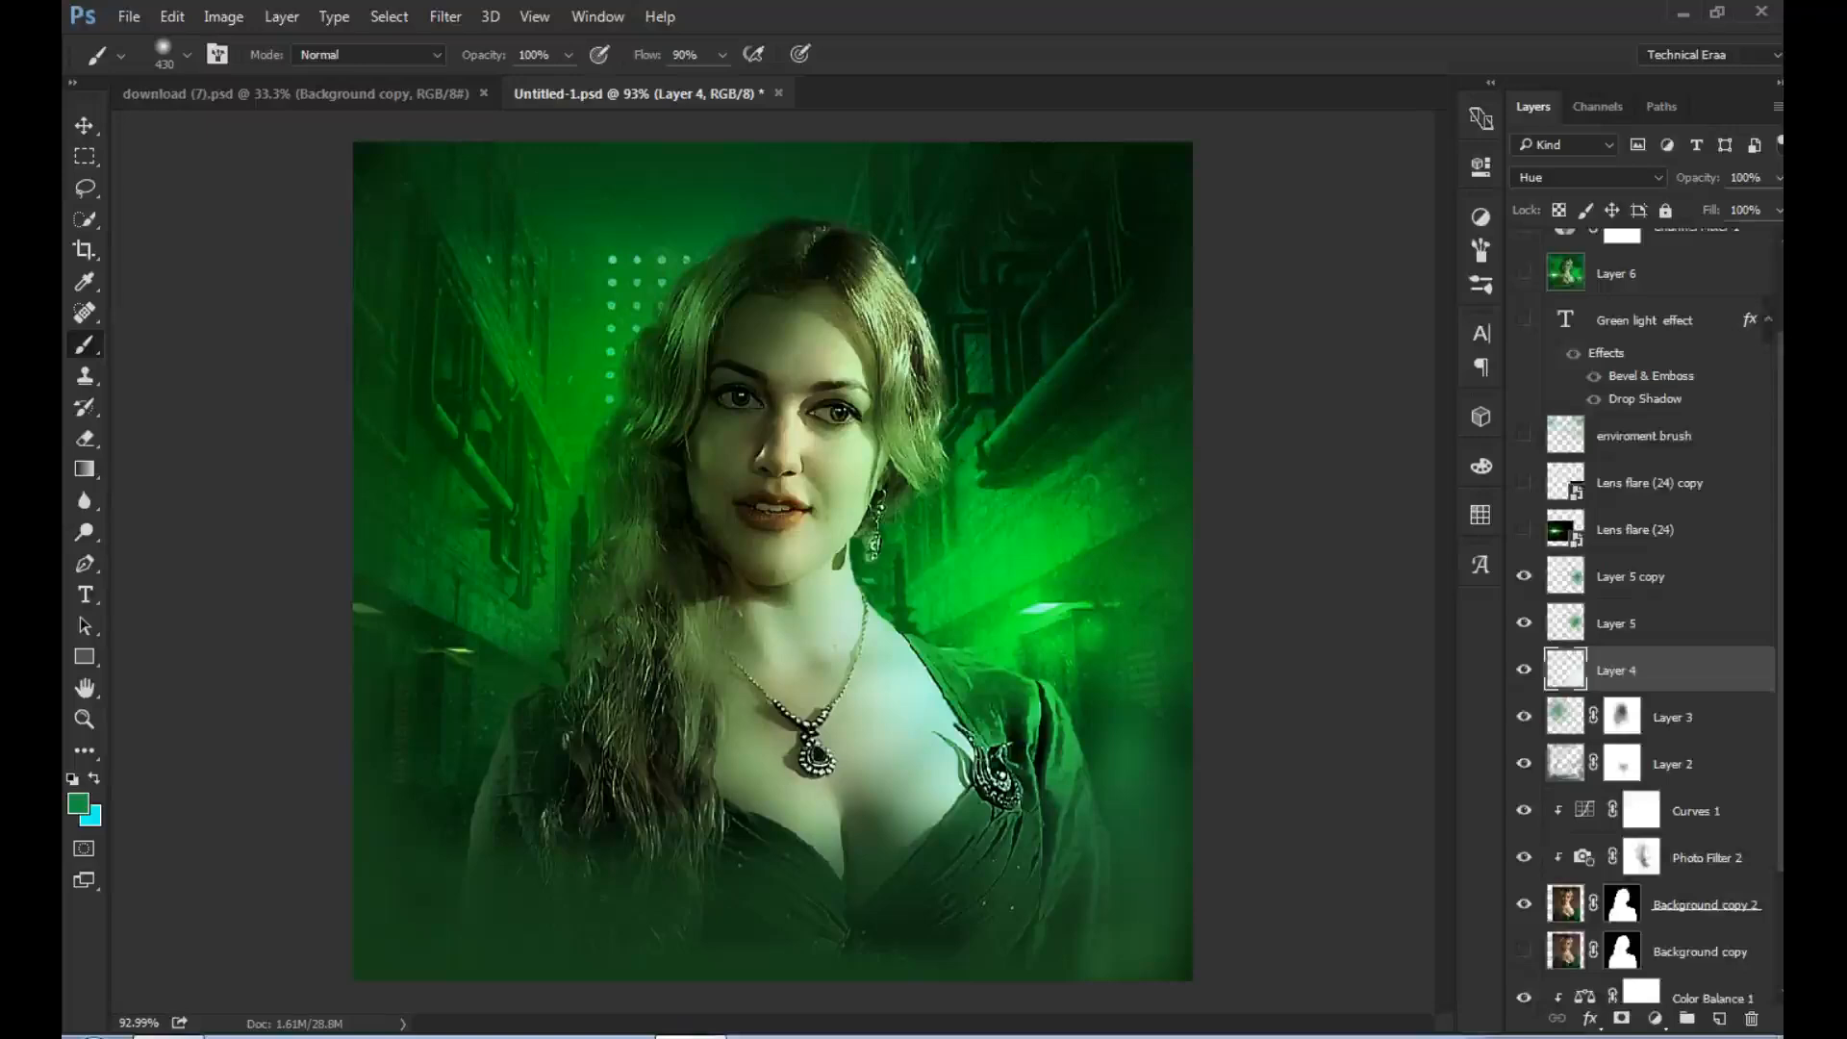
scroll(1645, 616, up, 1)
click(1524, 563)
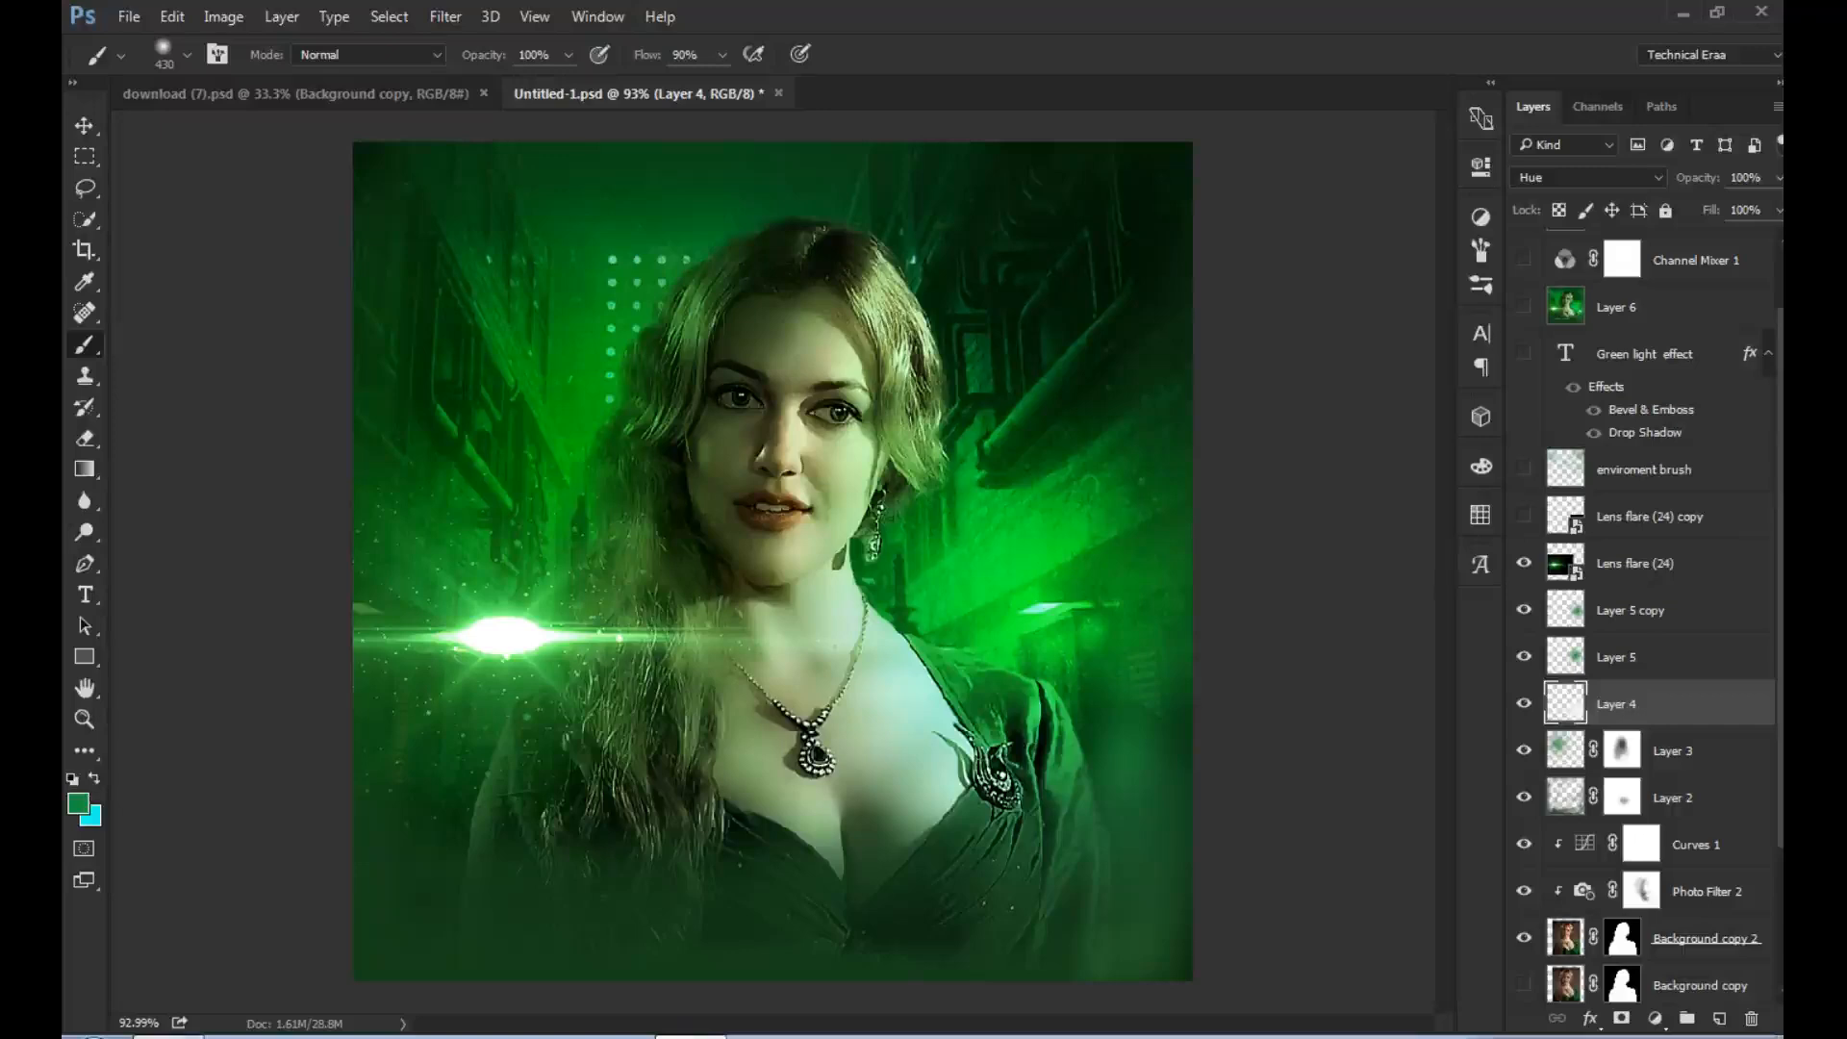
click(1636, 564)
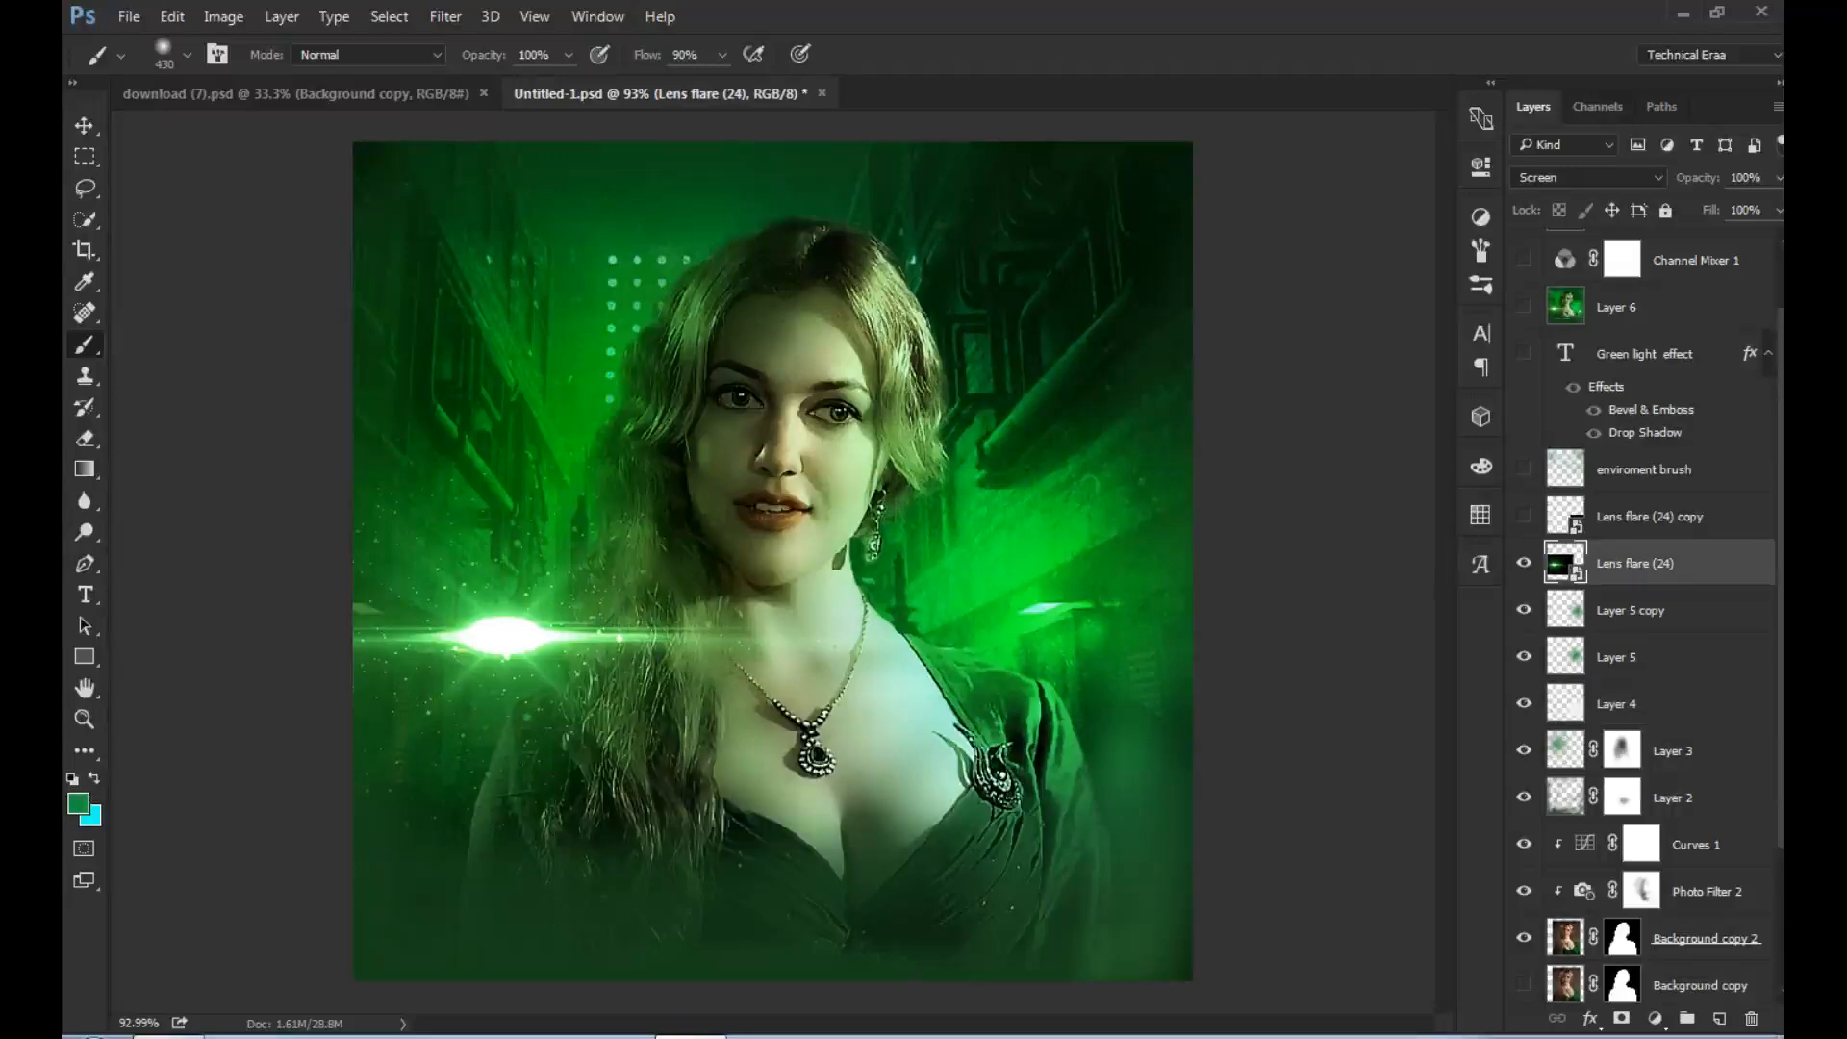
- Compare the Lens flare (24) layer in Normal and Screen blend modes, ending on Screen
click(1588, 177)
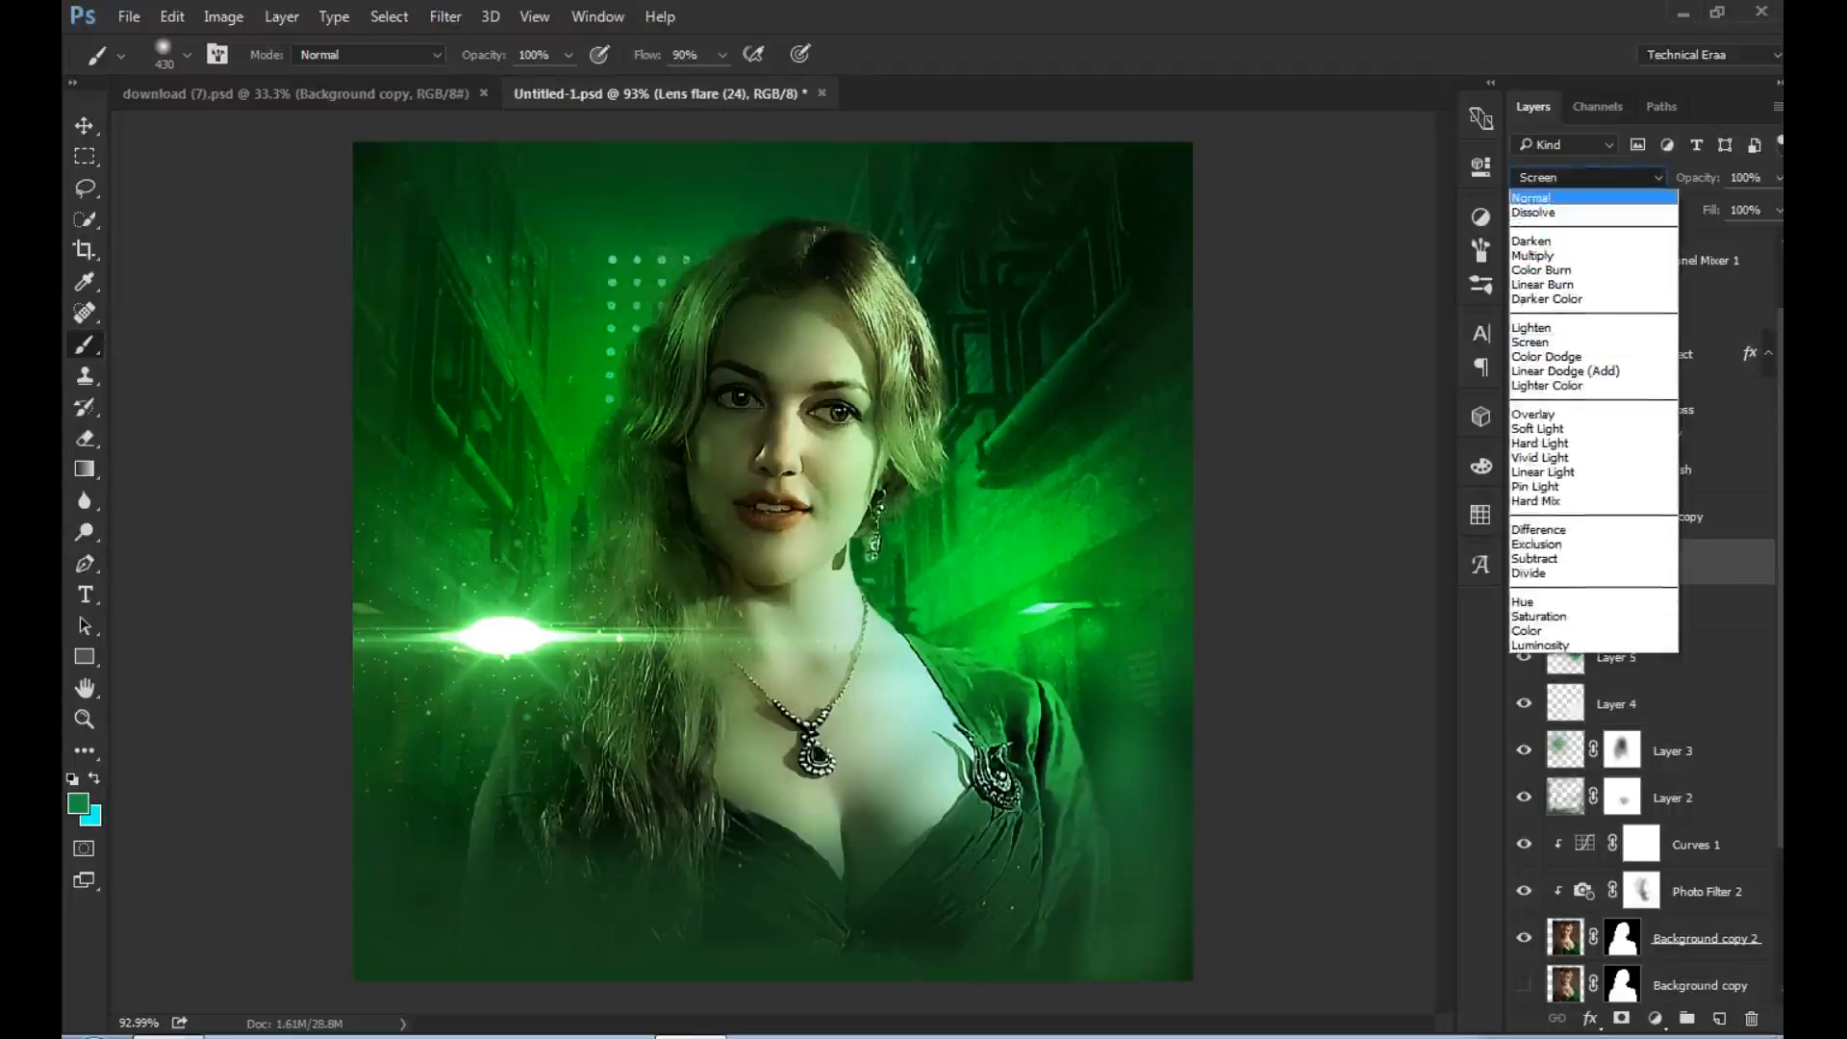
click(1544, 193)
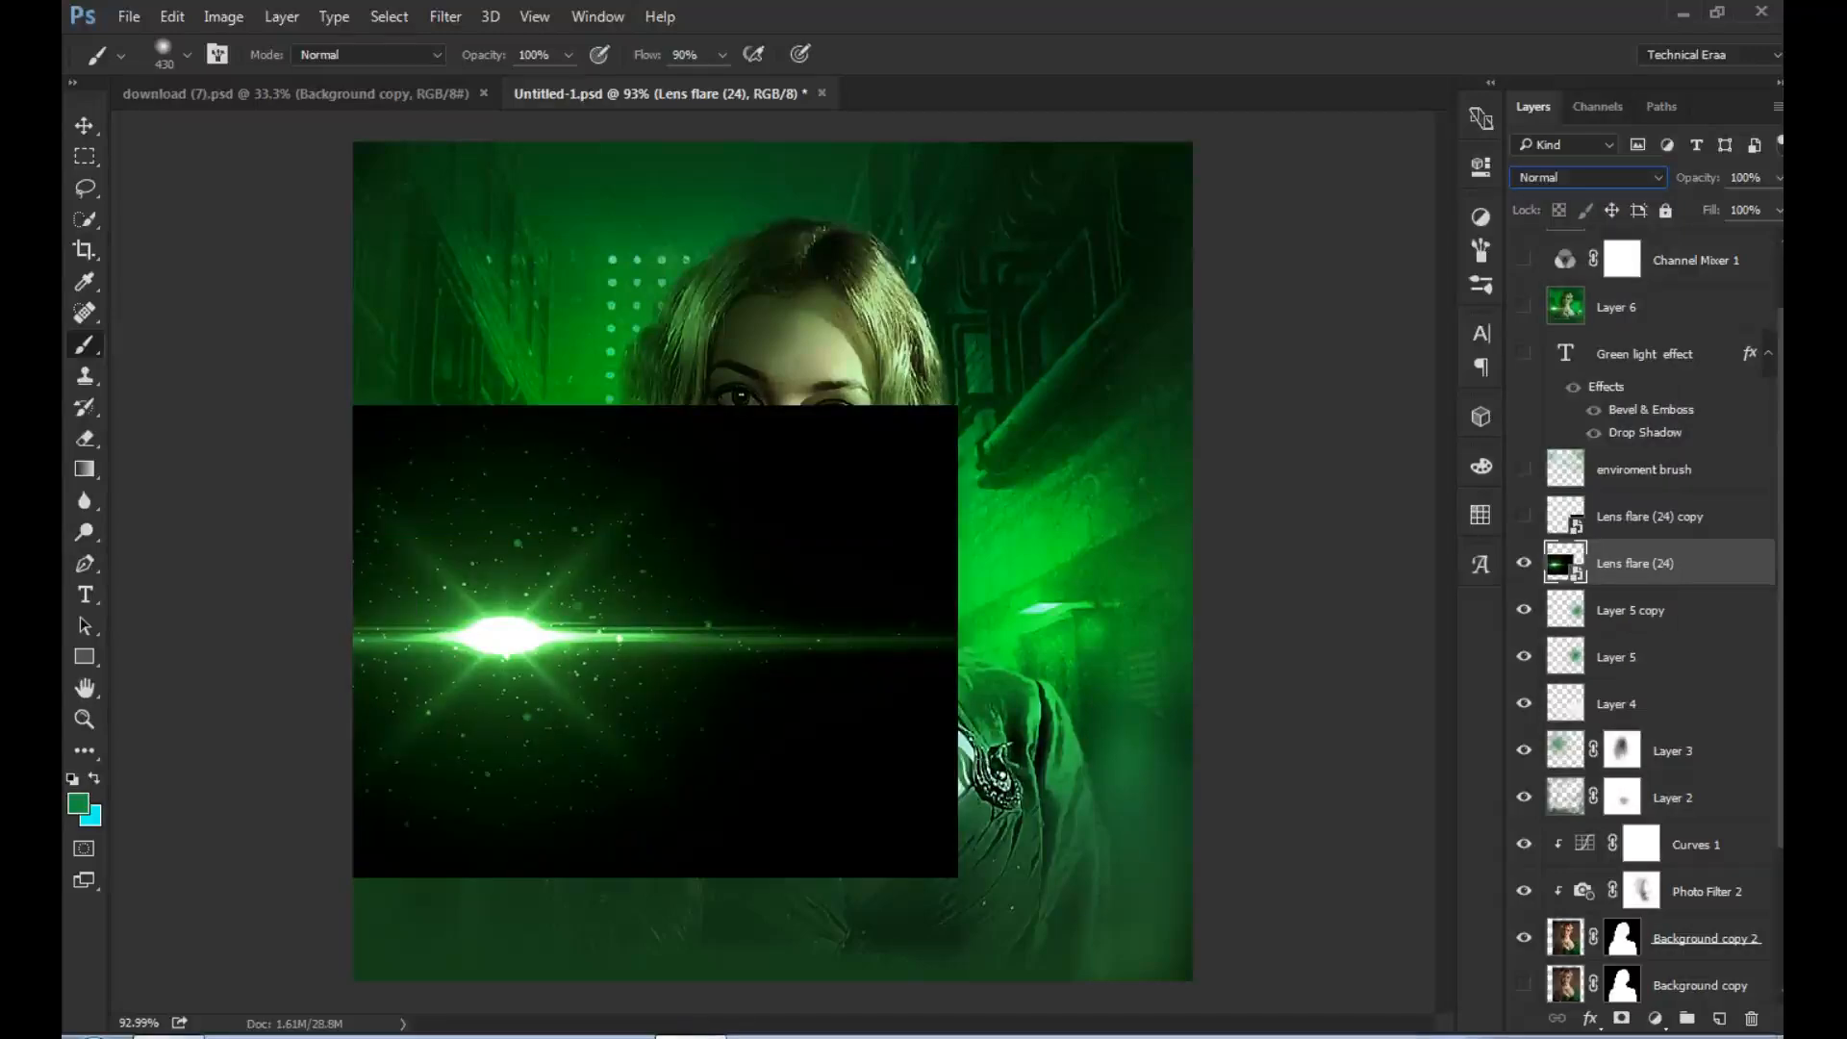
click(1585, 178)
key(Return)
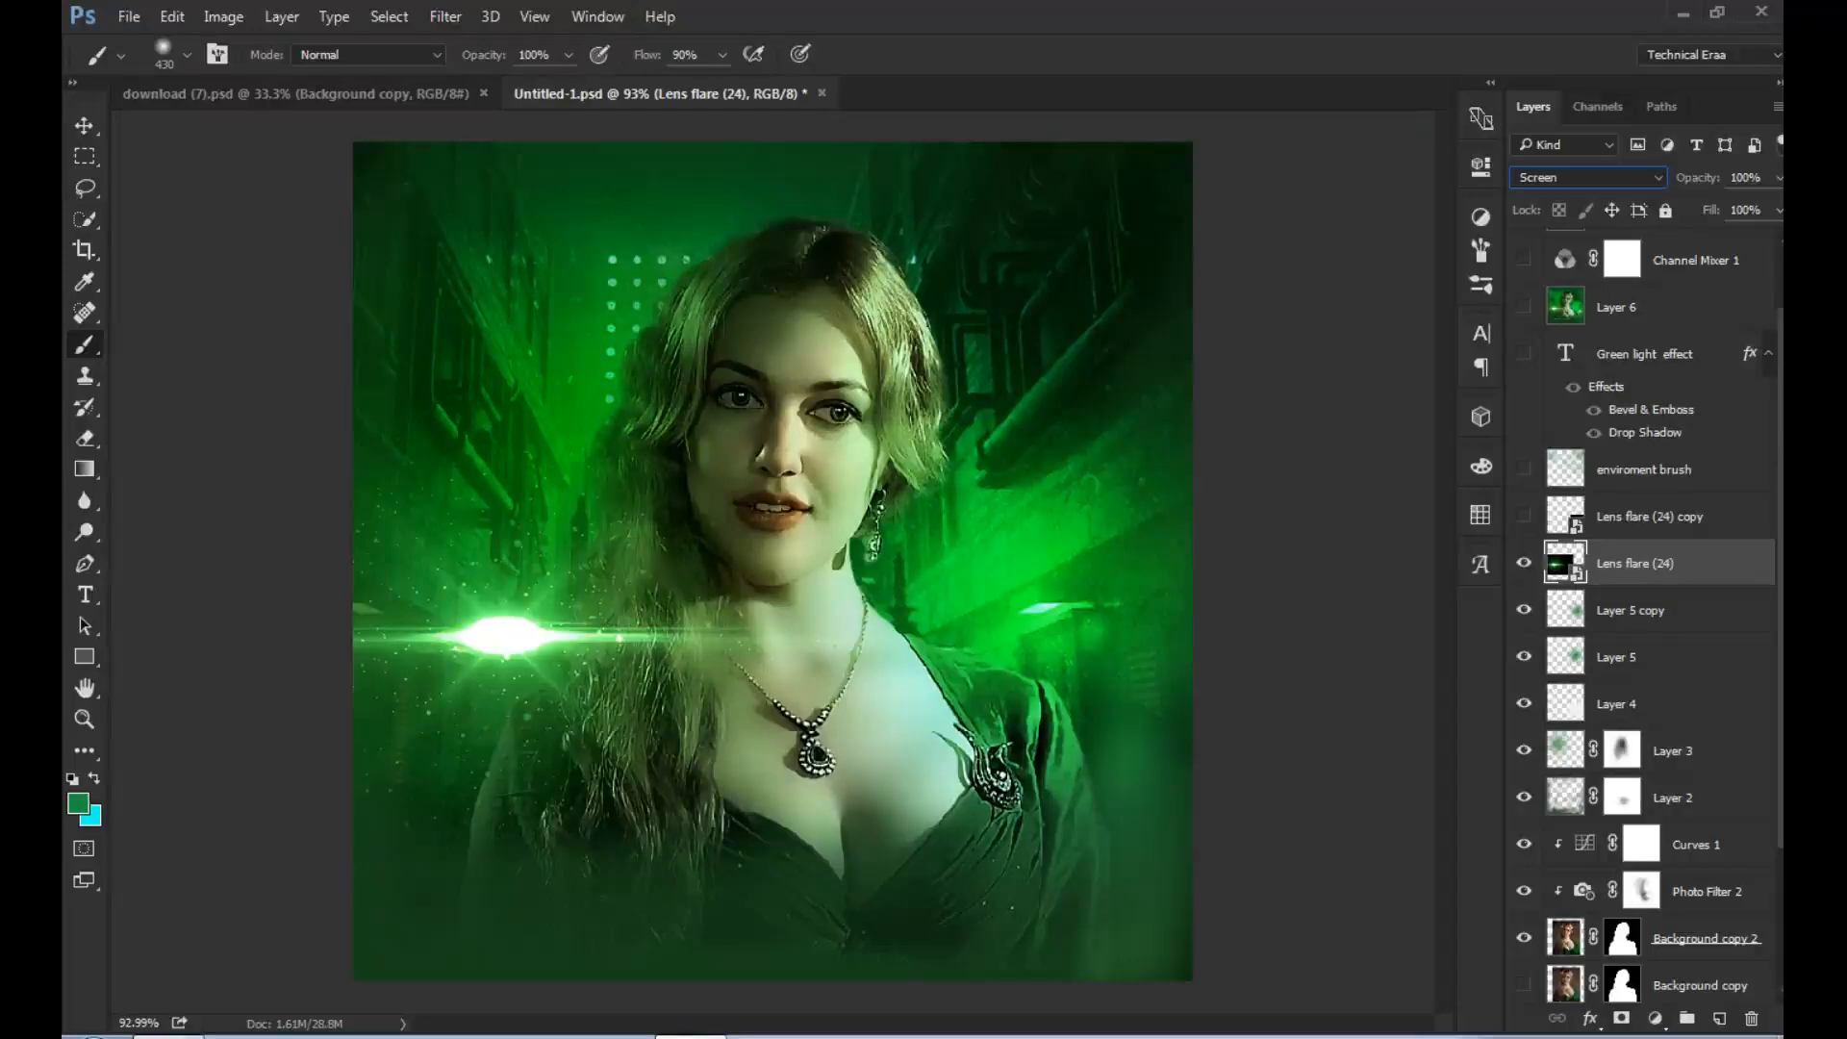
- Show the Lens flare (24) copy and enviroment brush layers, leaving enviroment brush selected
click(1650, 517)
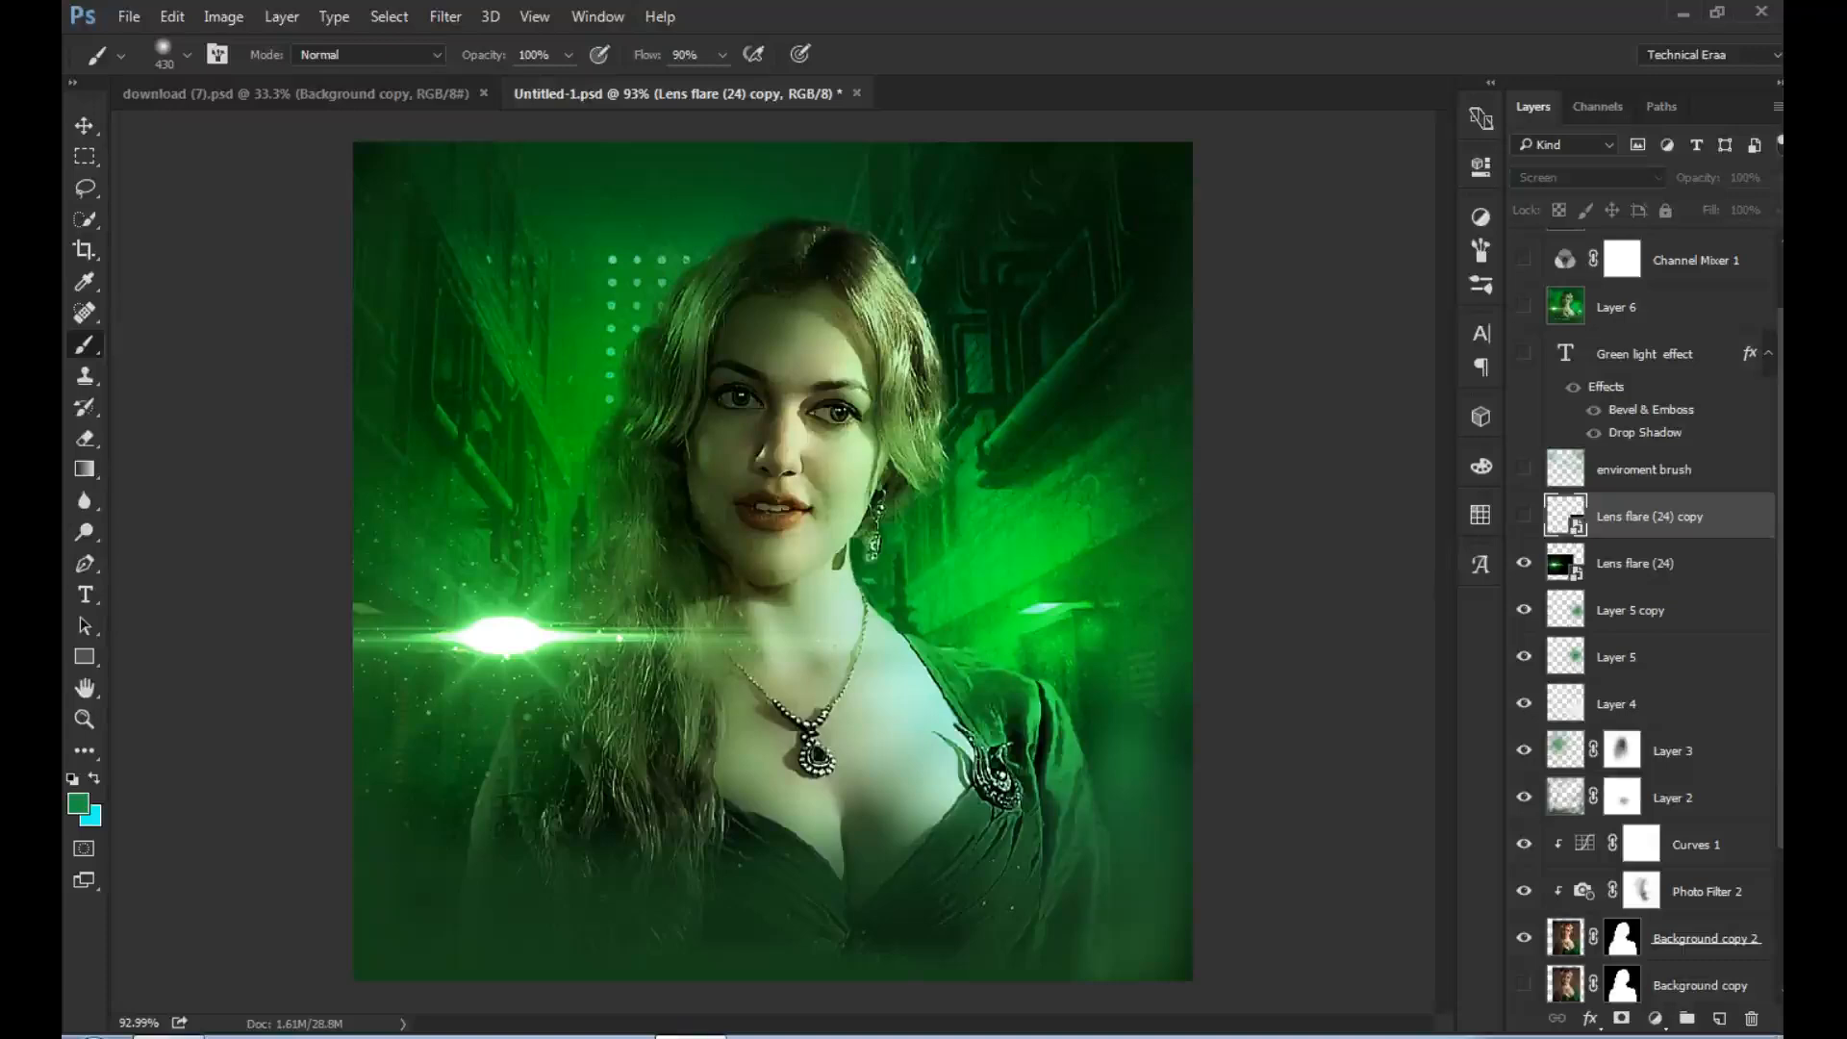
click(1524, 517)
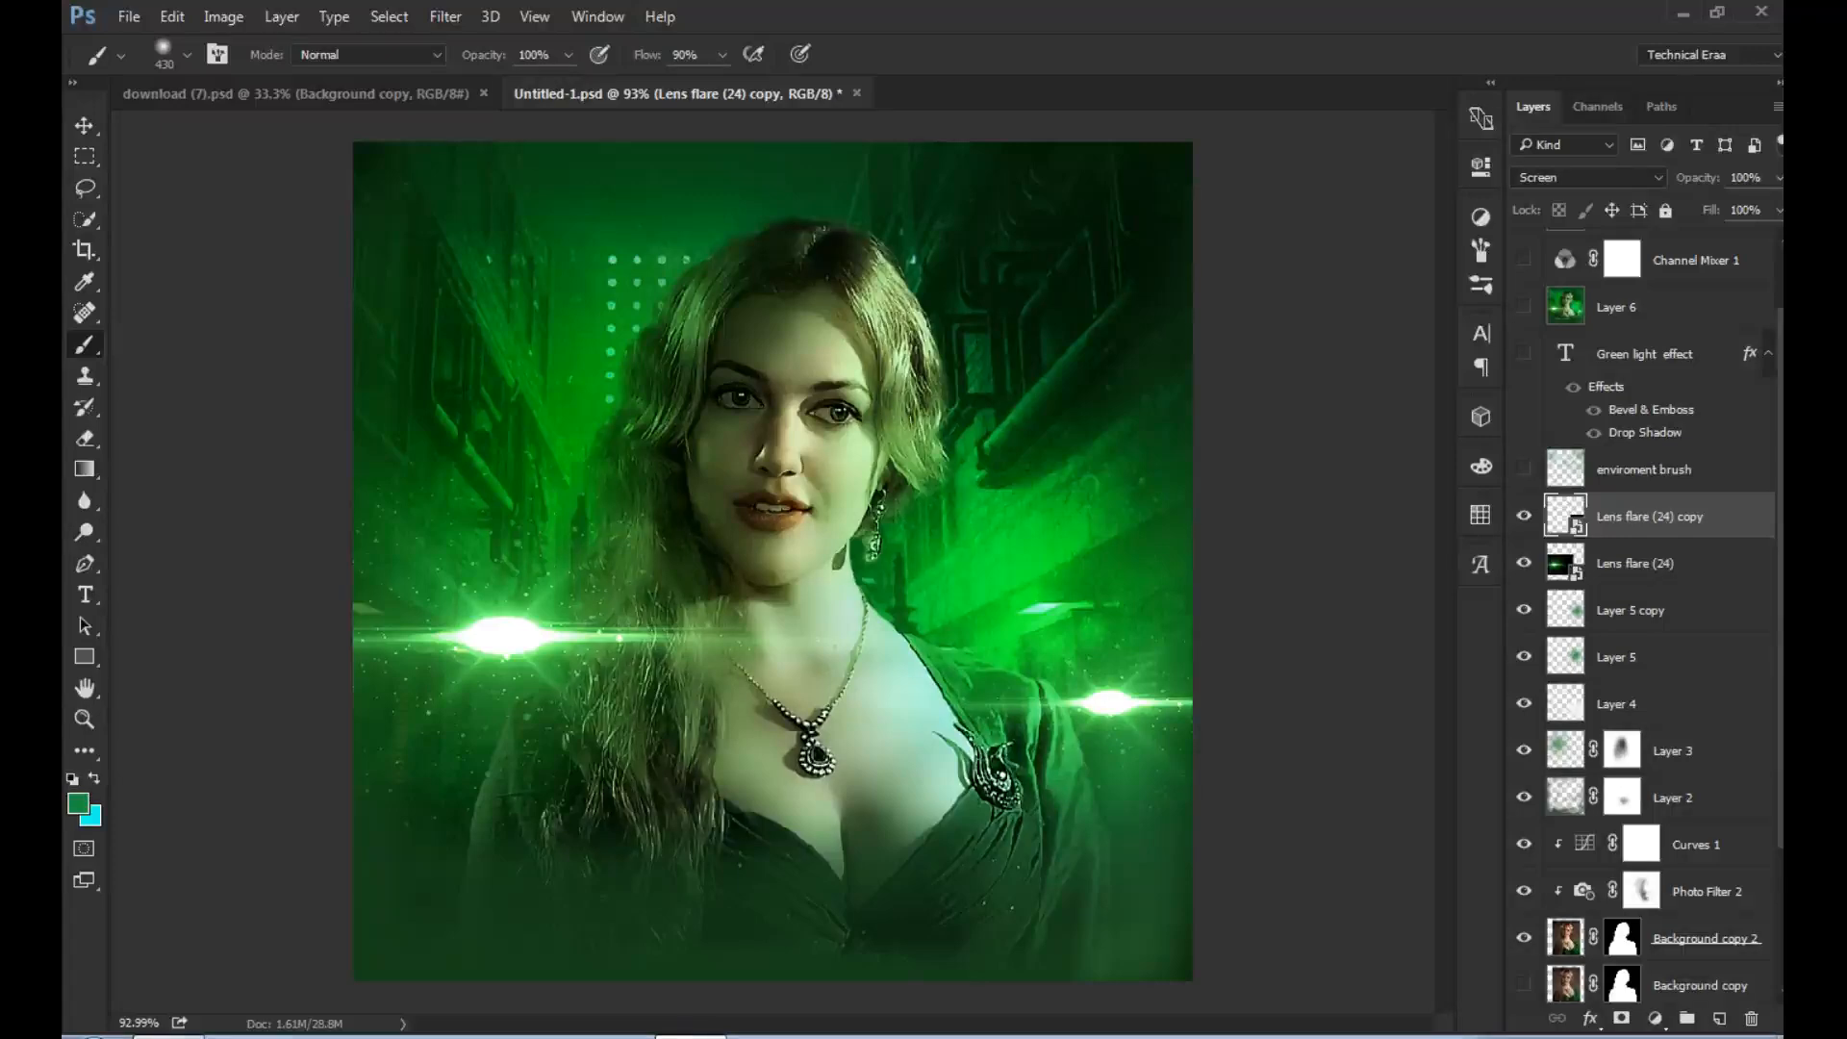
click(1644, 469)
click(1524, 469)
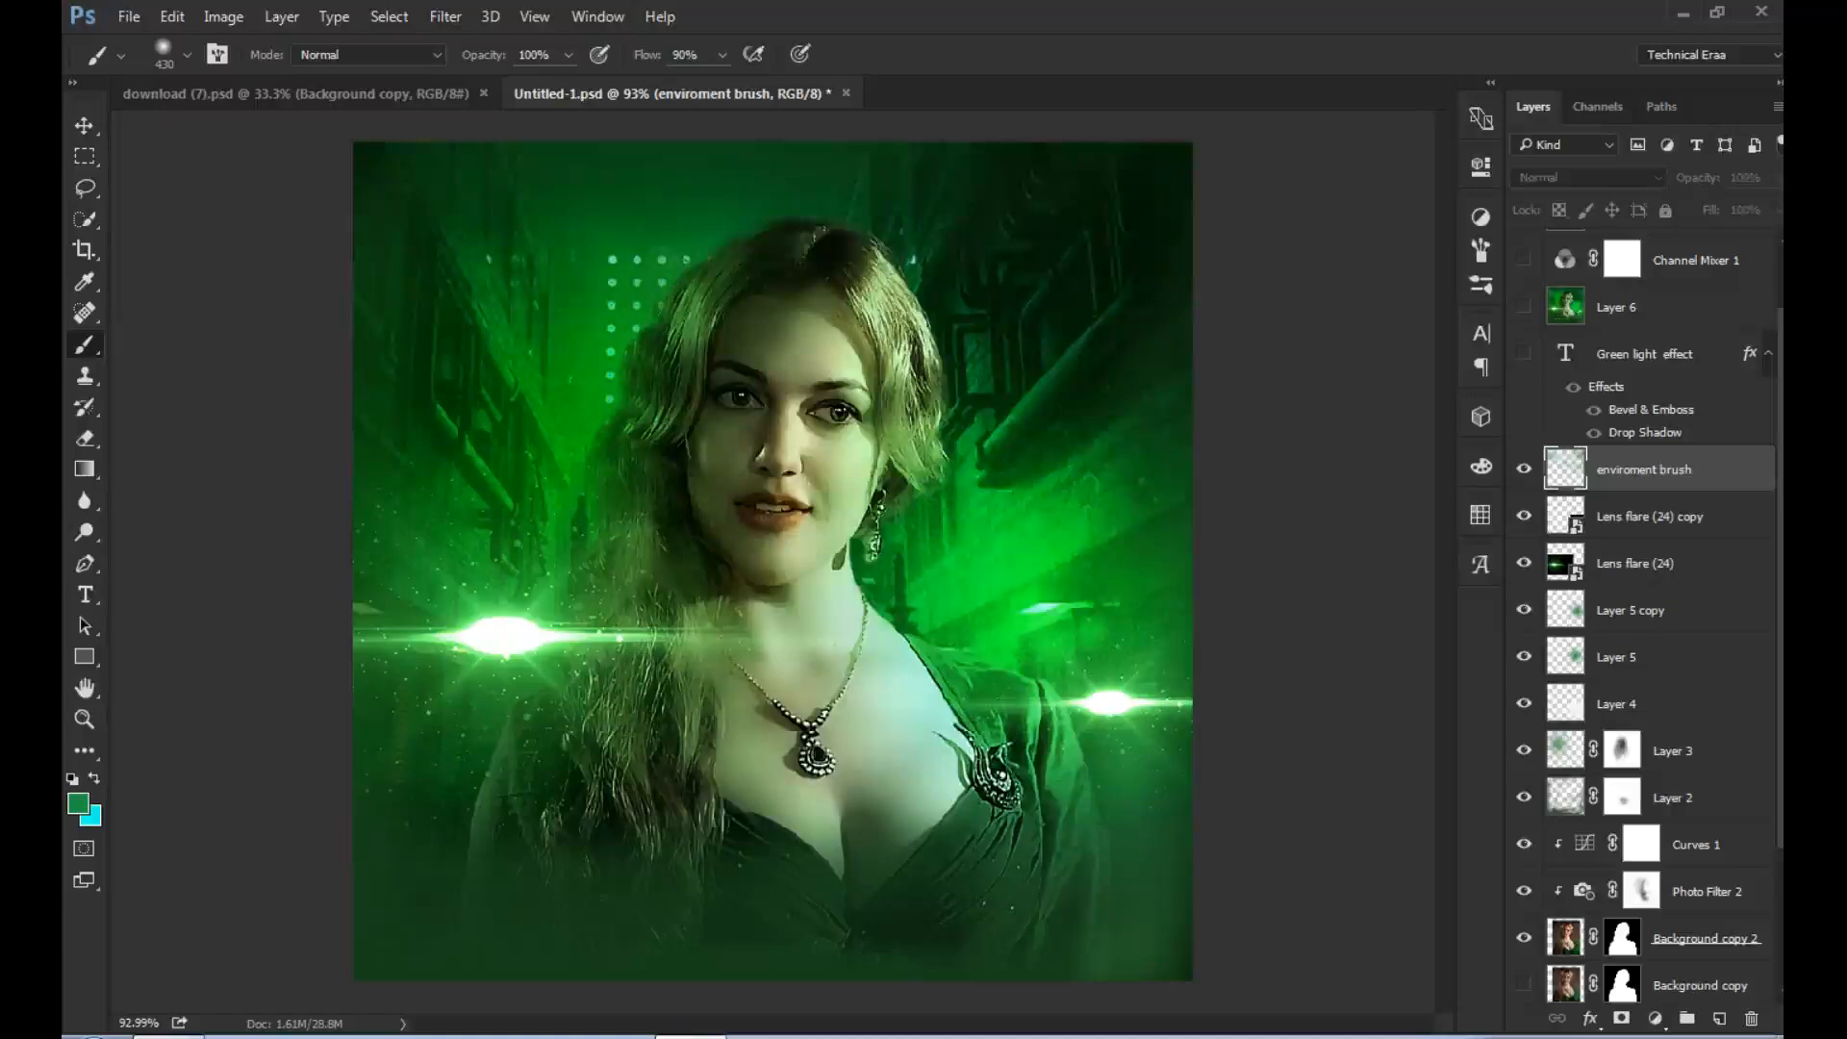
click(1524, 469)
click(1524, 468)
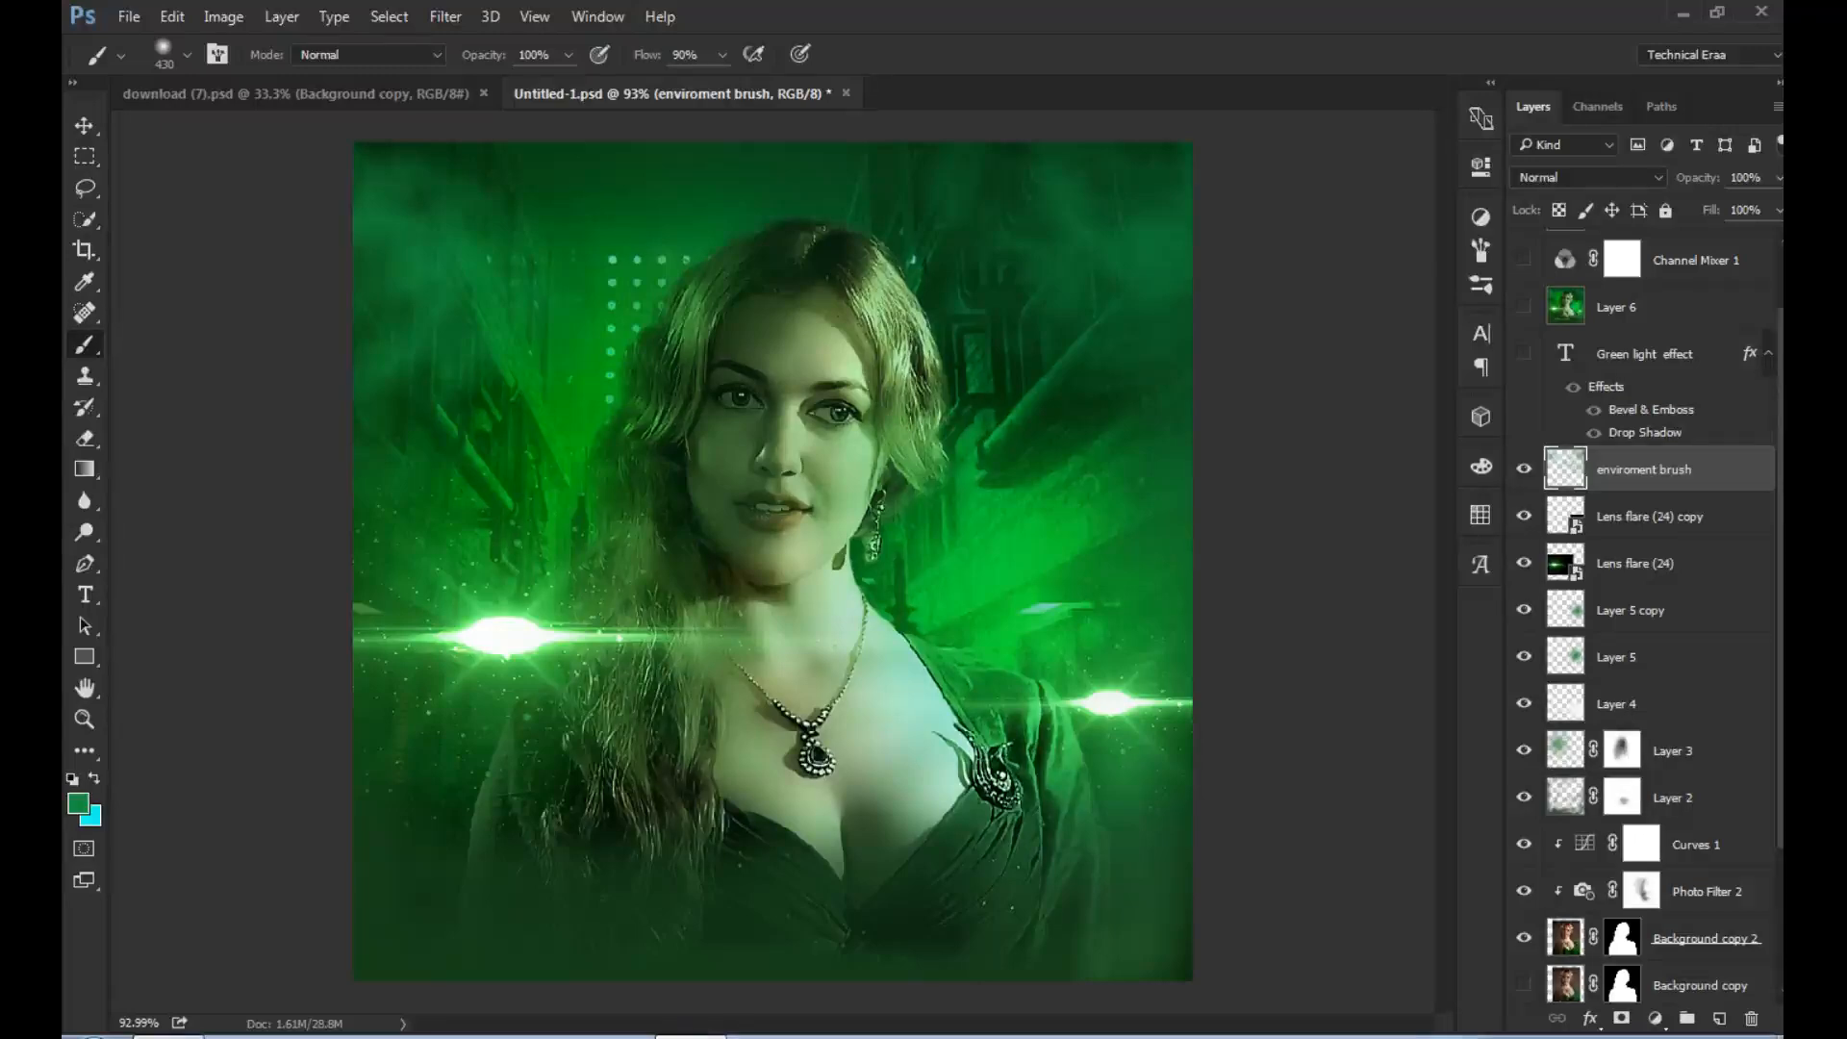
- Choose the textured 430 px smoke brush and set its flow to 38%
click(188, 55)
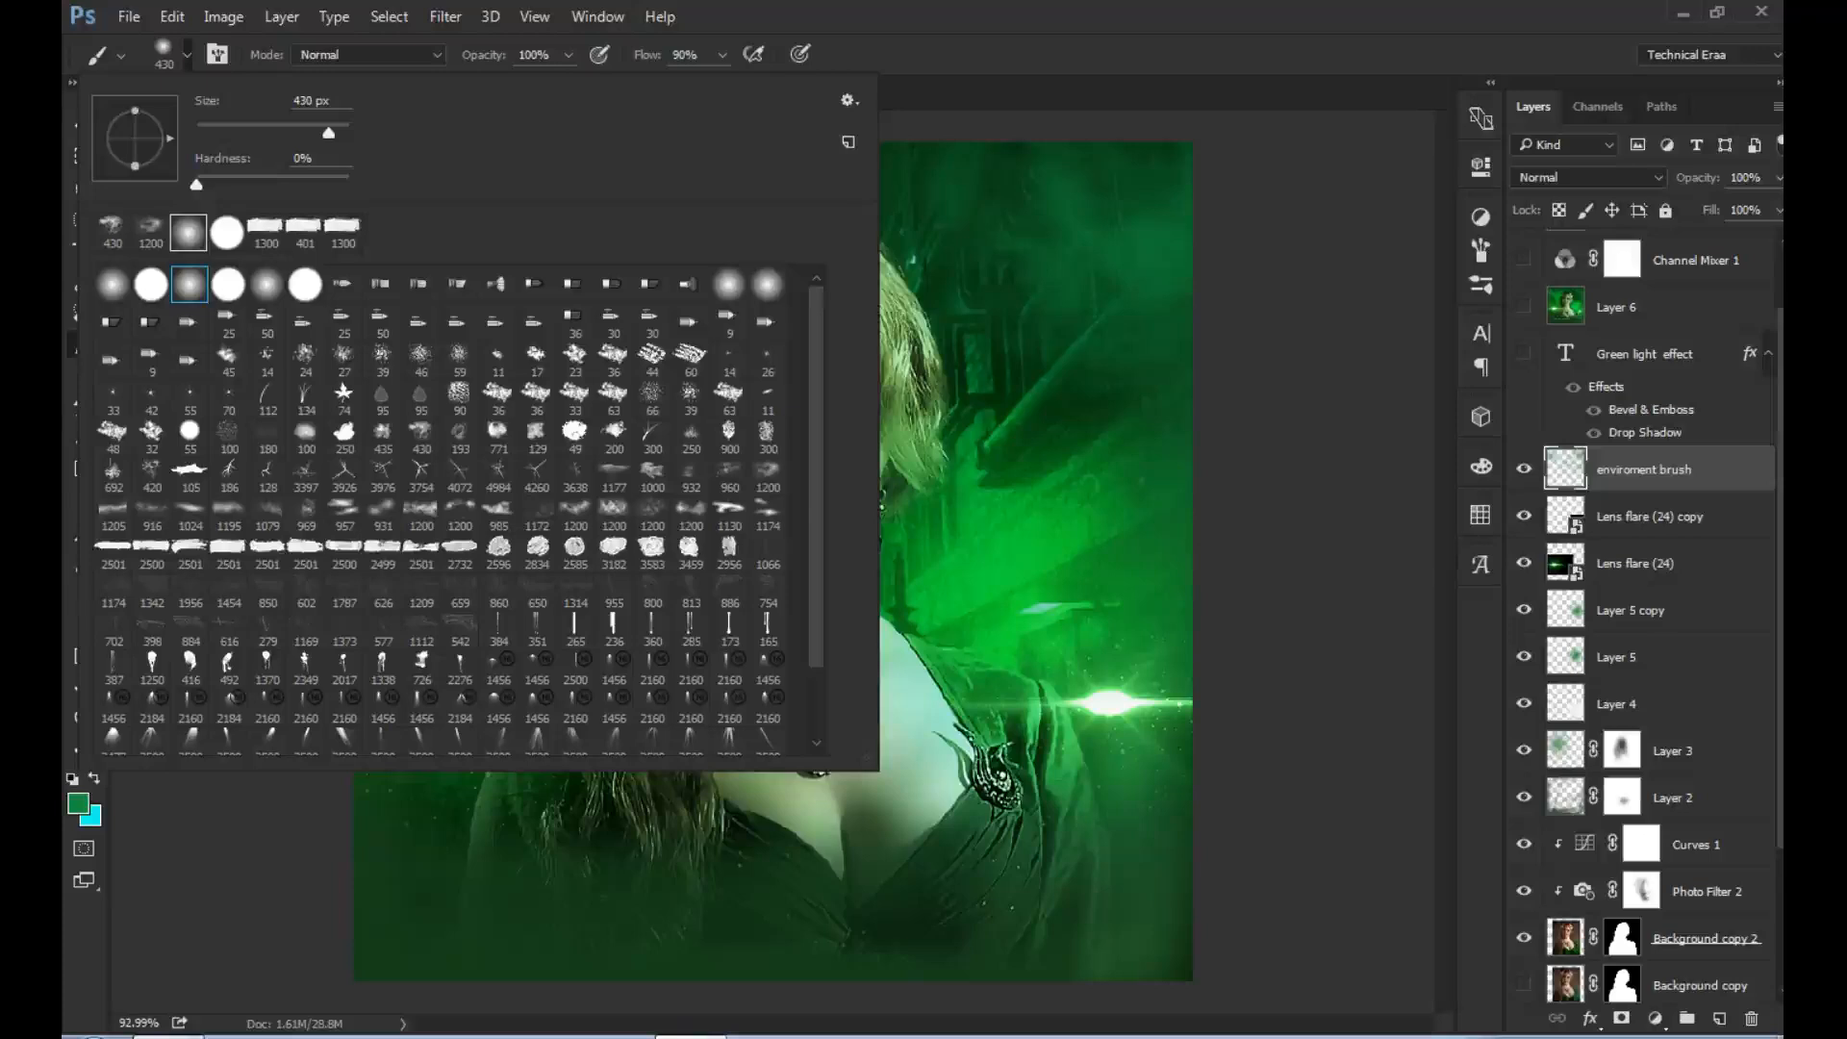
click(112, 232)
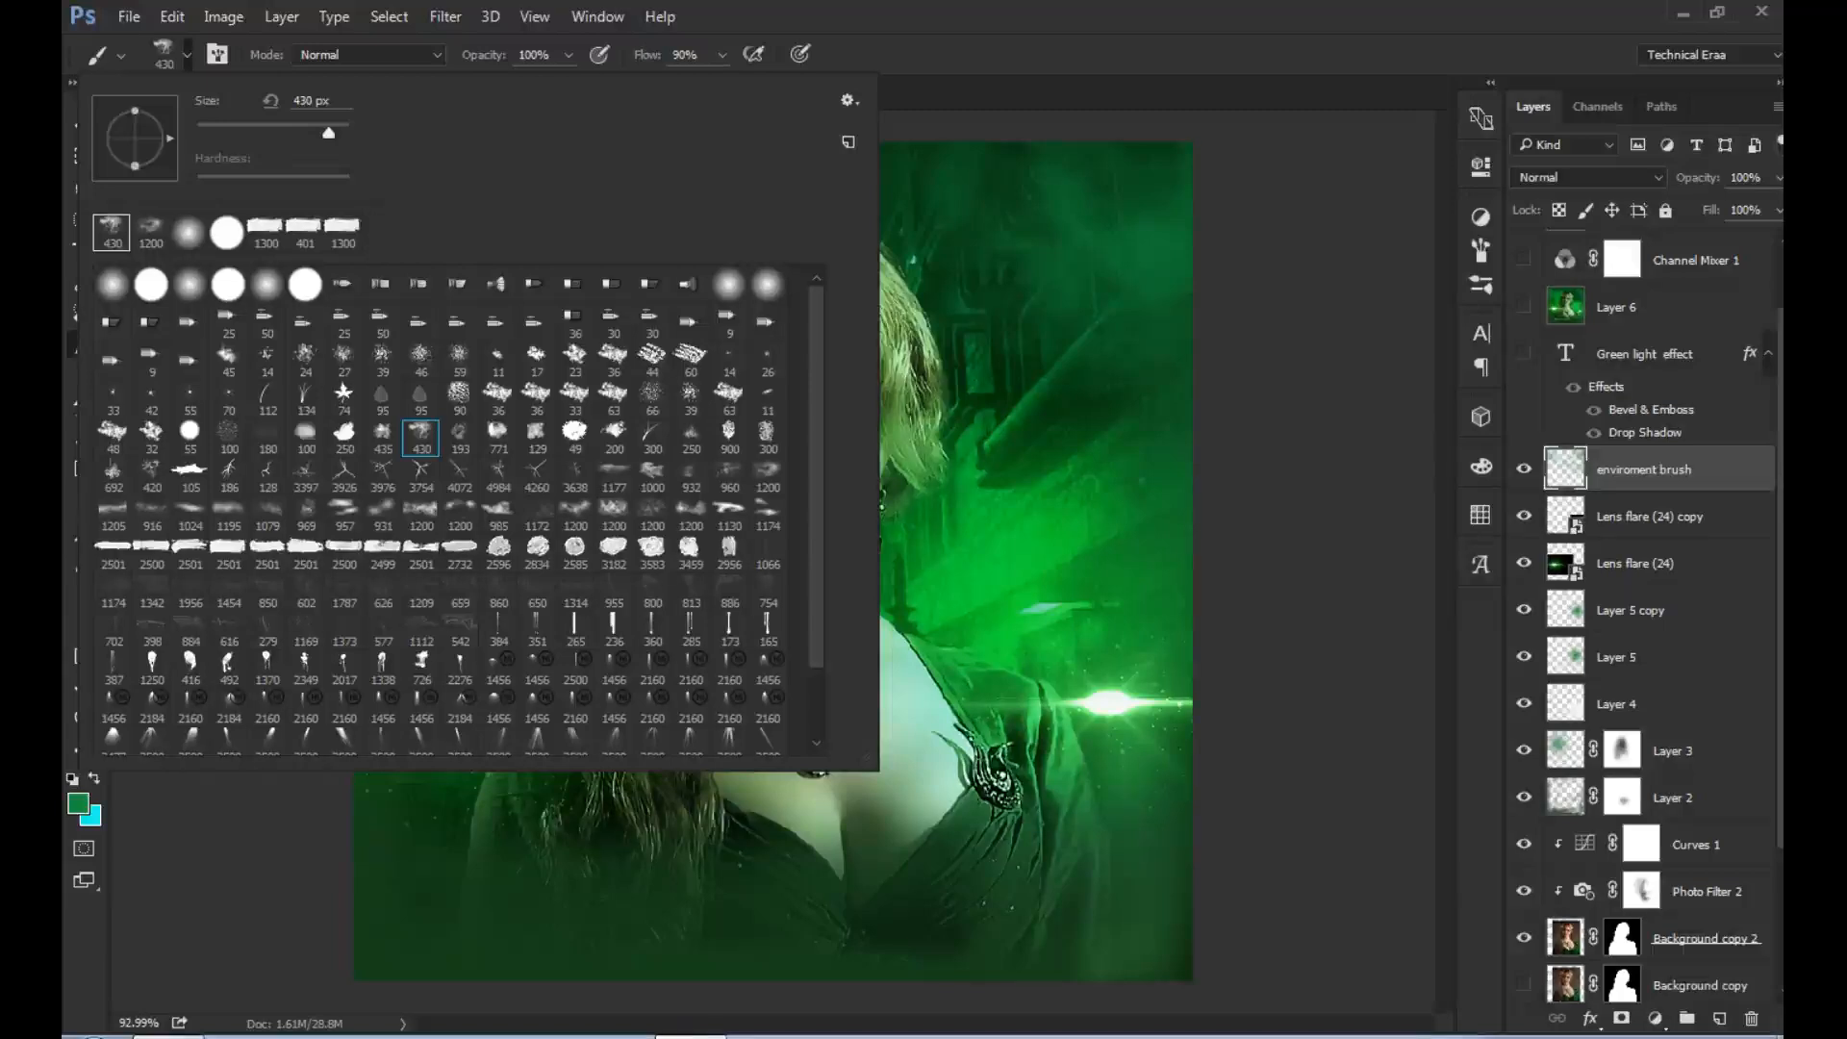
click(723, 54)
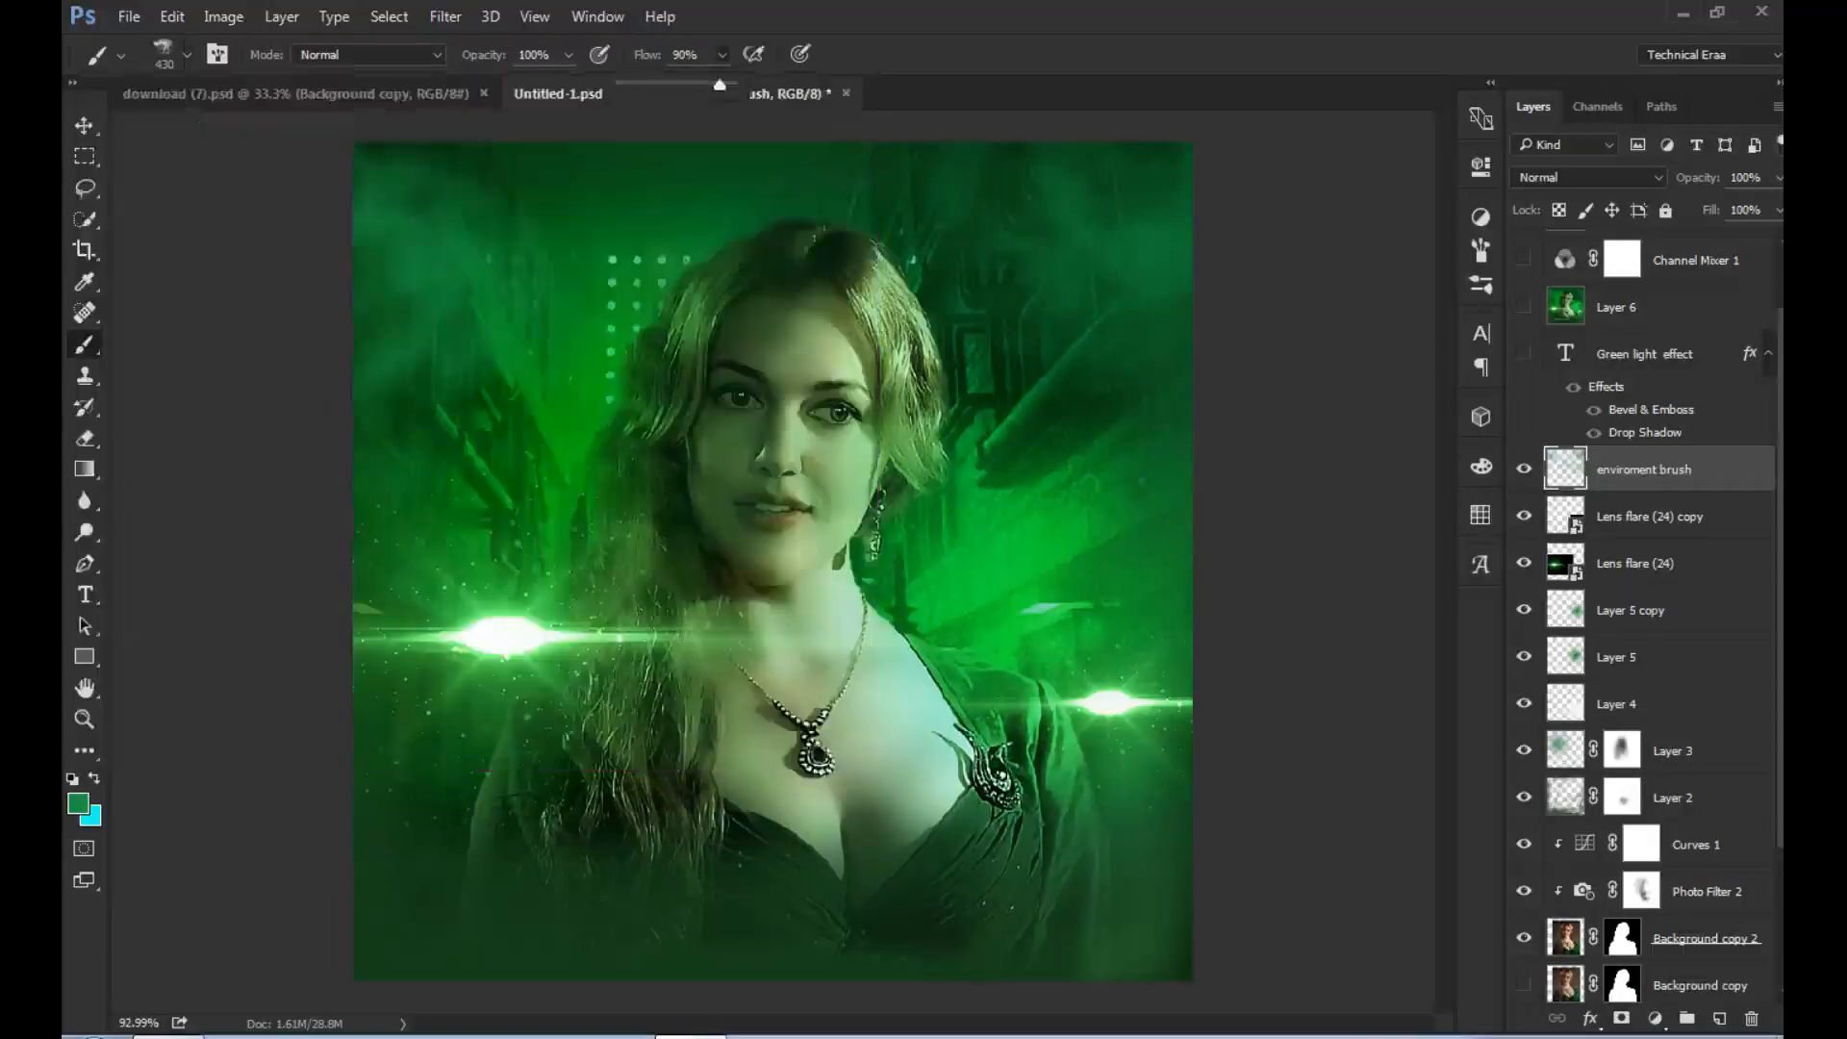
drag(722, 84, 662, 84)
- Show the Green light effect title and inspect the fonts available for its text without changing them
click(1523, 353)
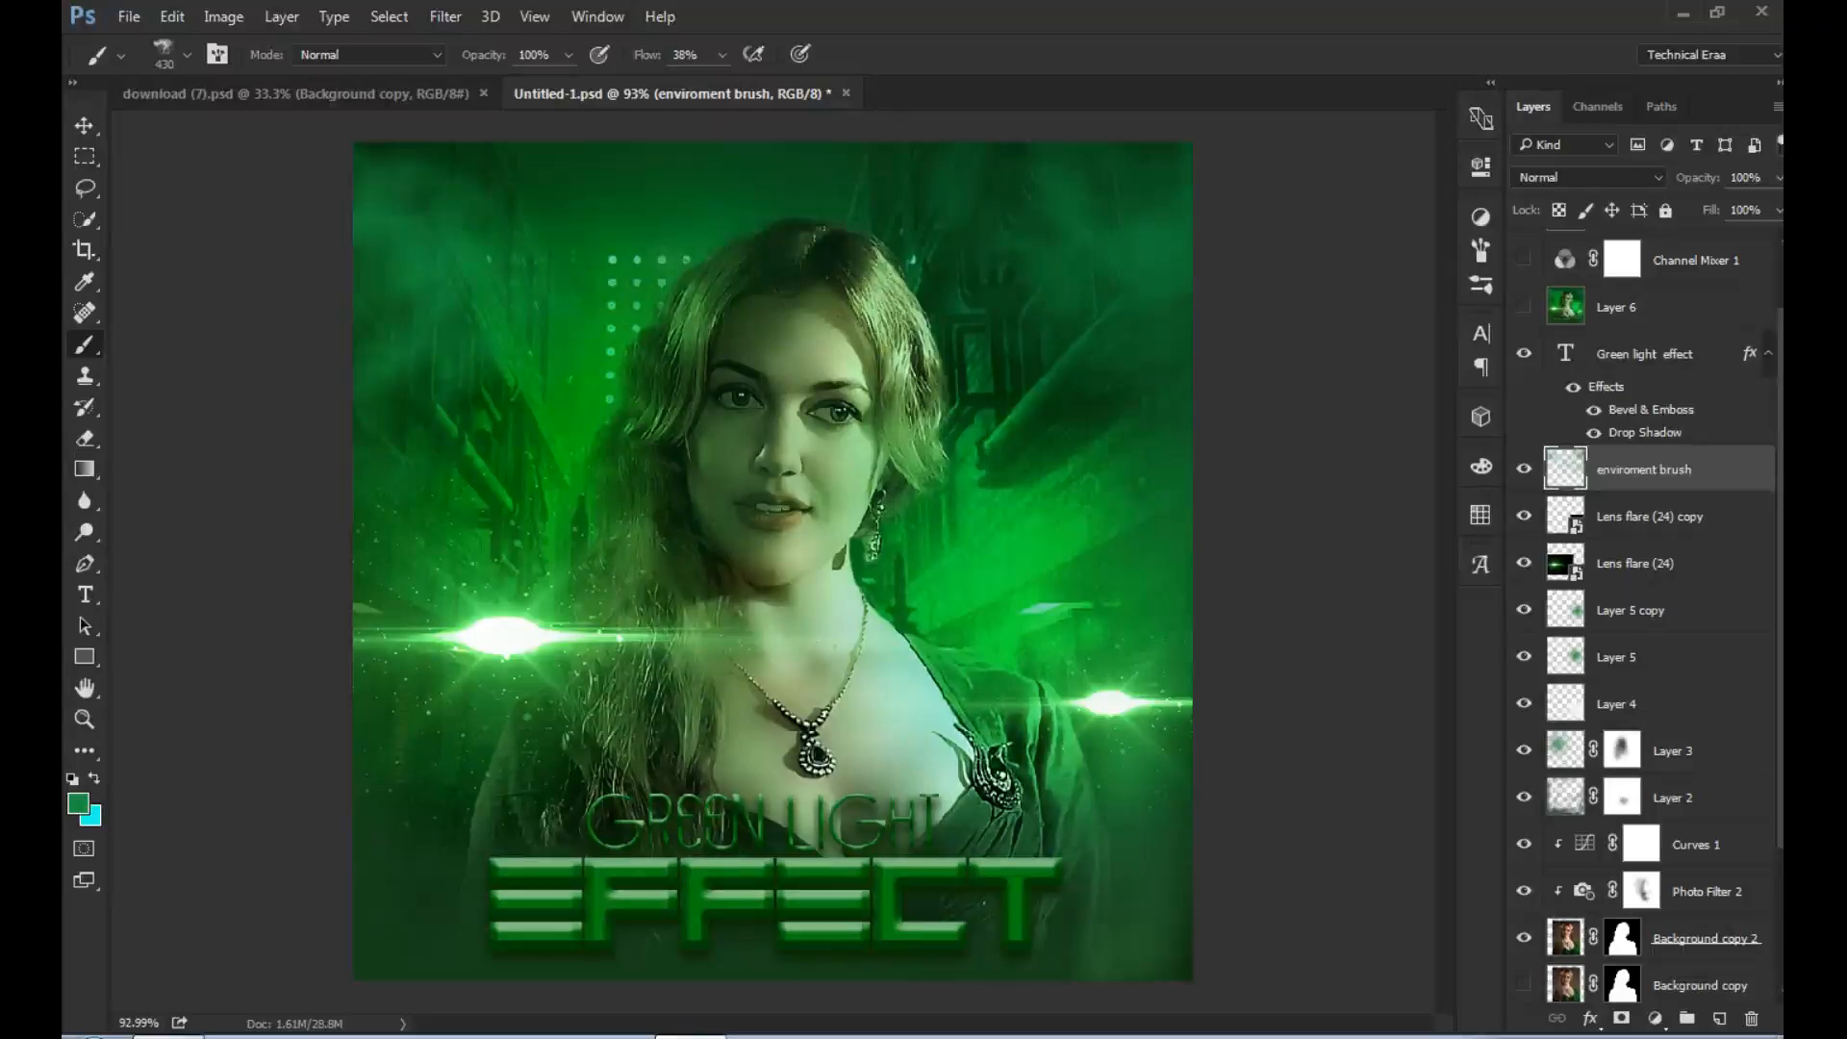
double_click(1565, 353)
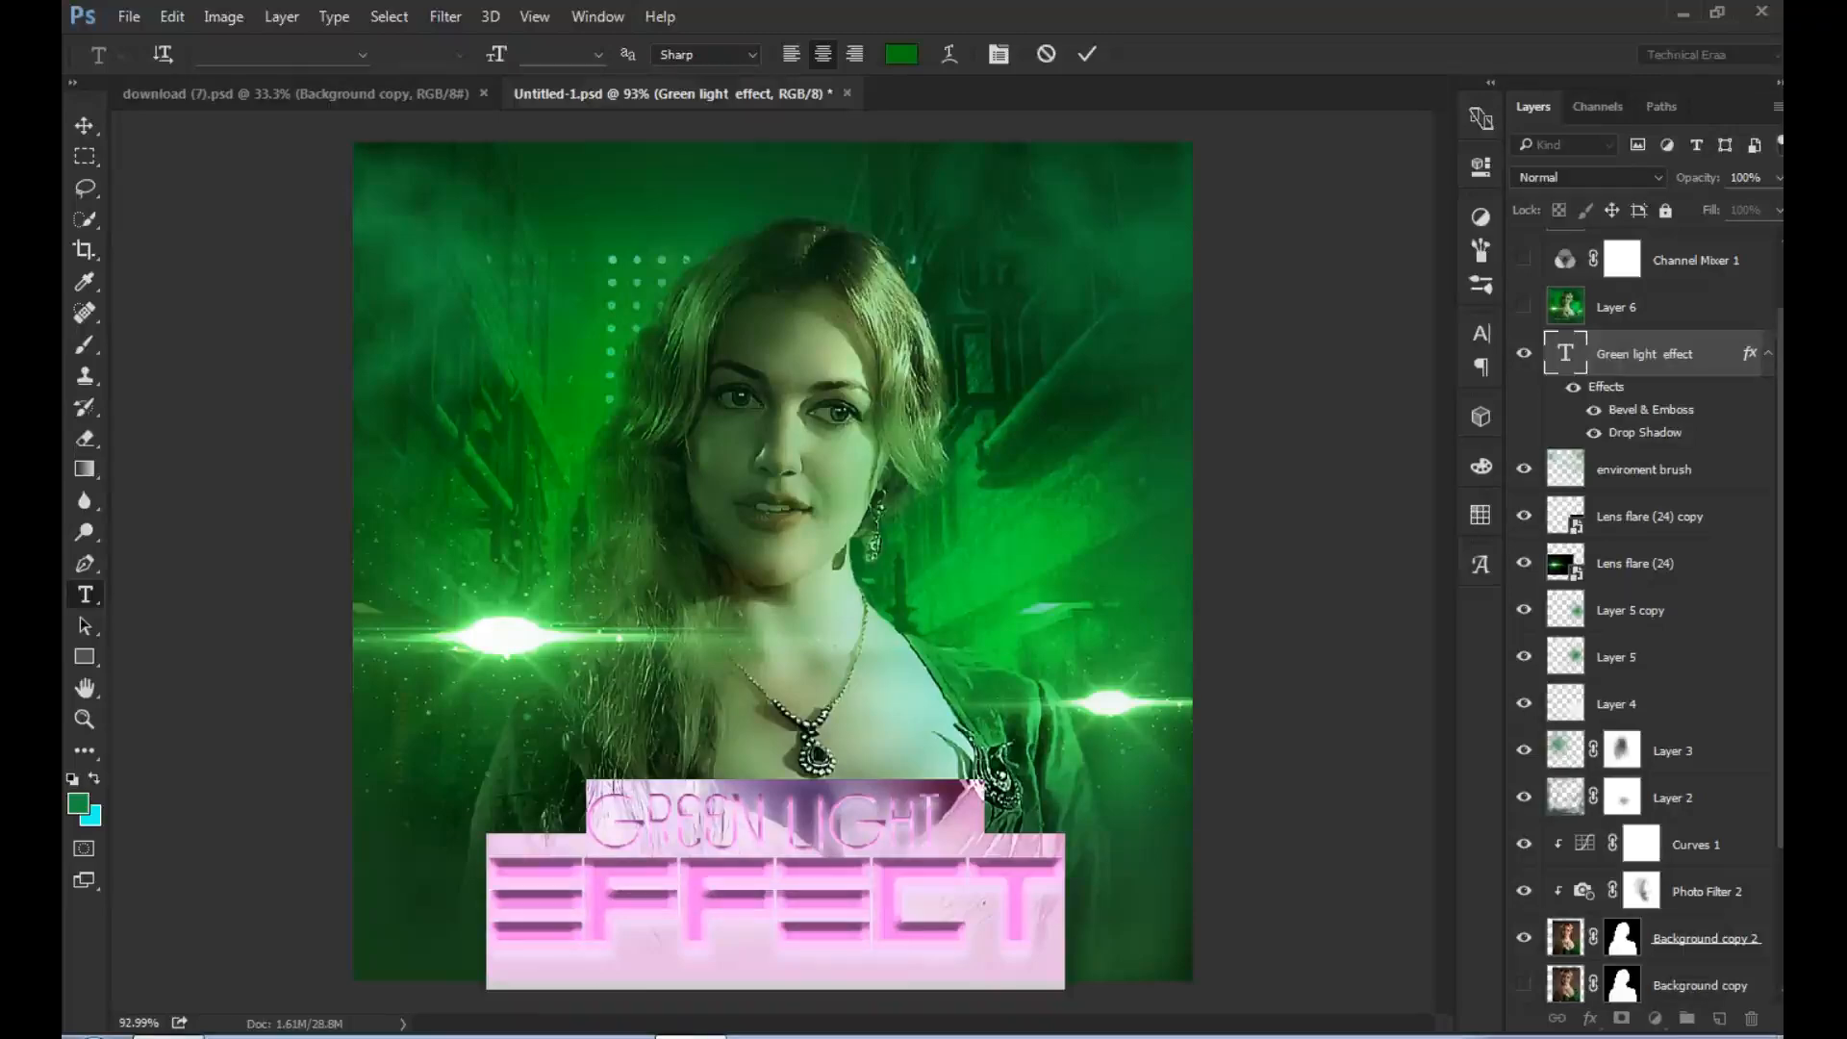
click(362, 55)
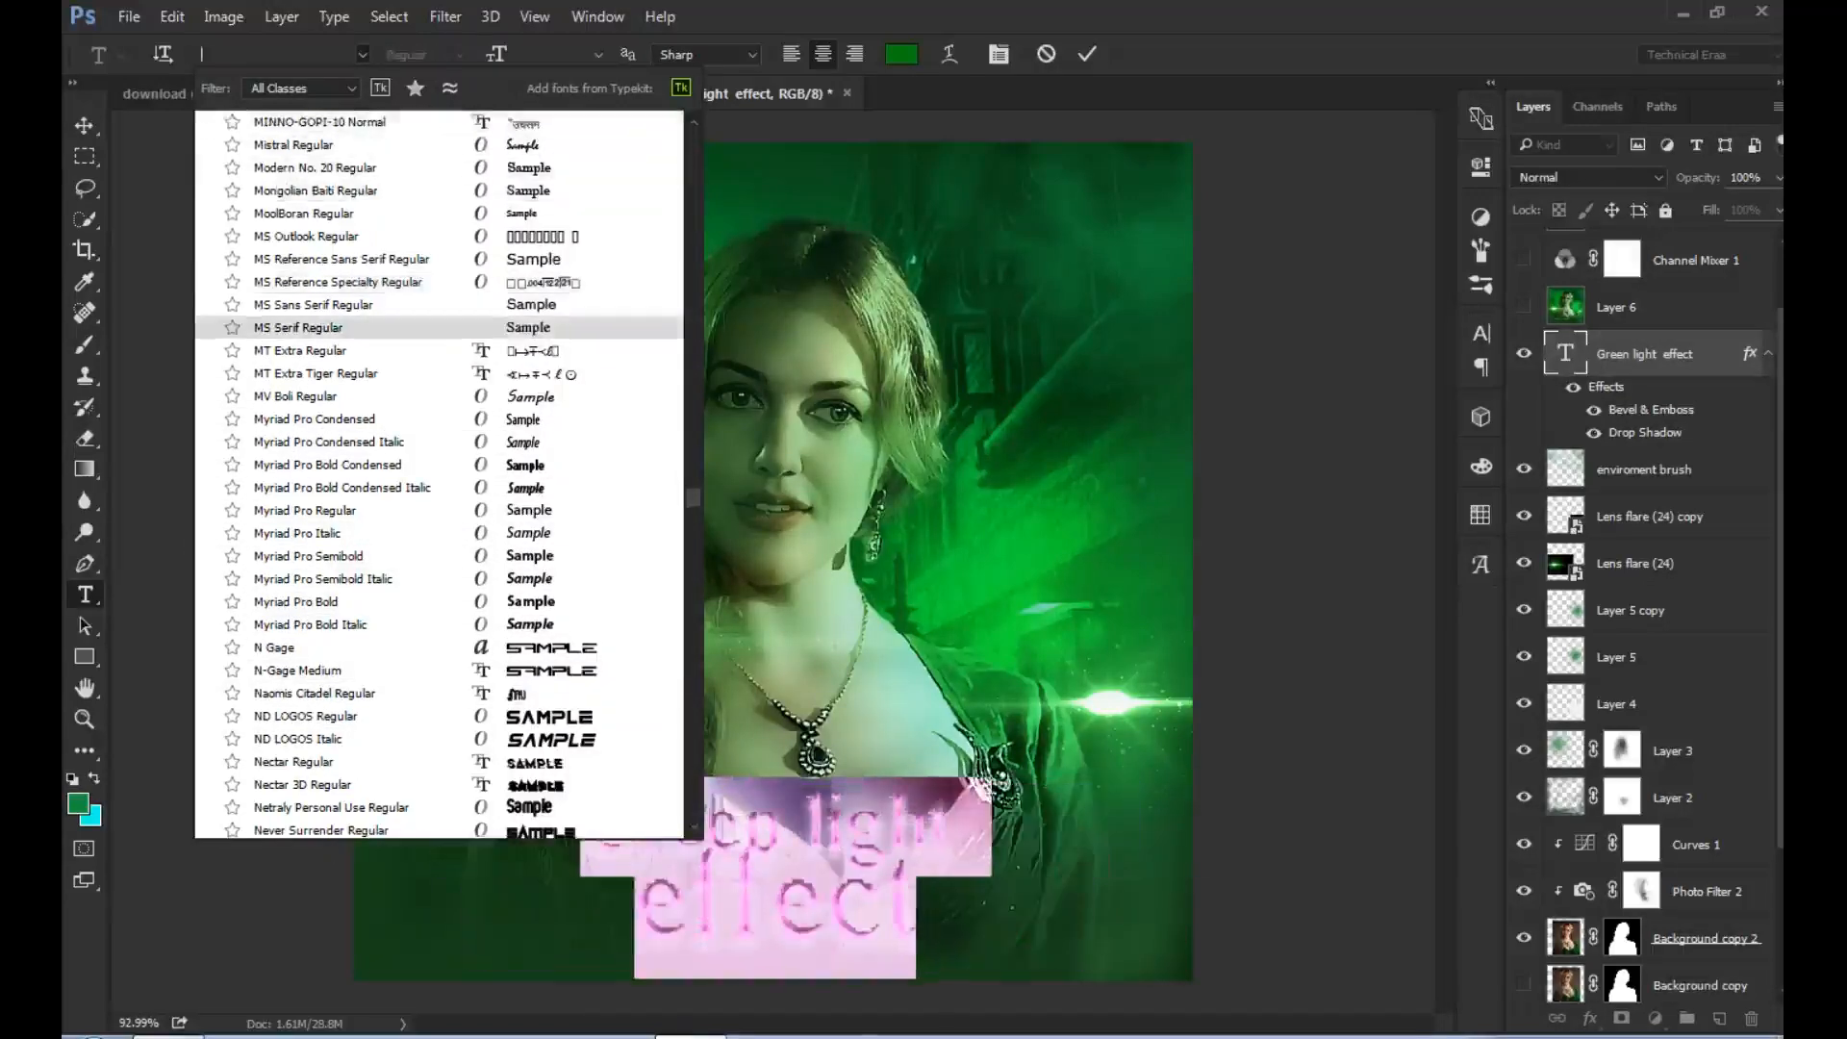
key(Escape)
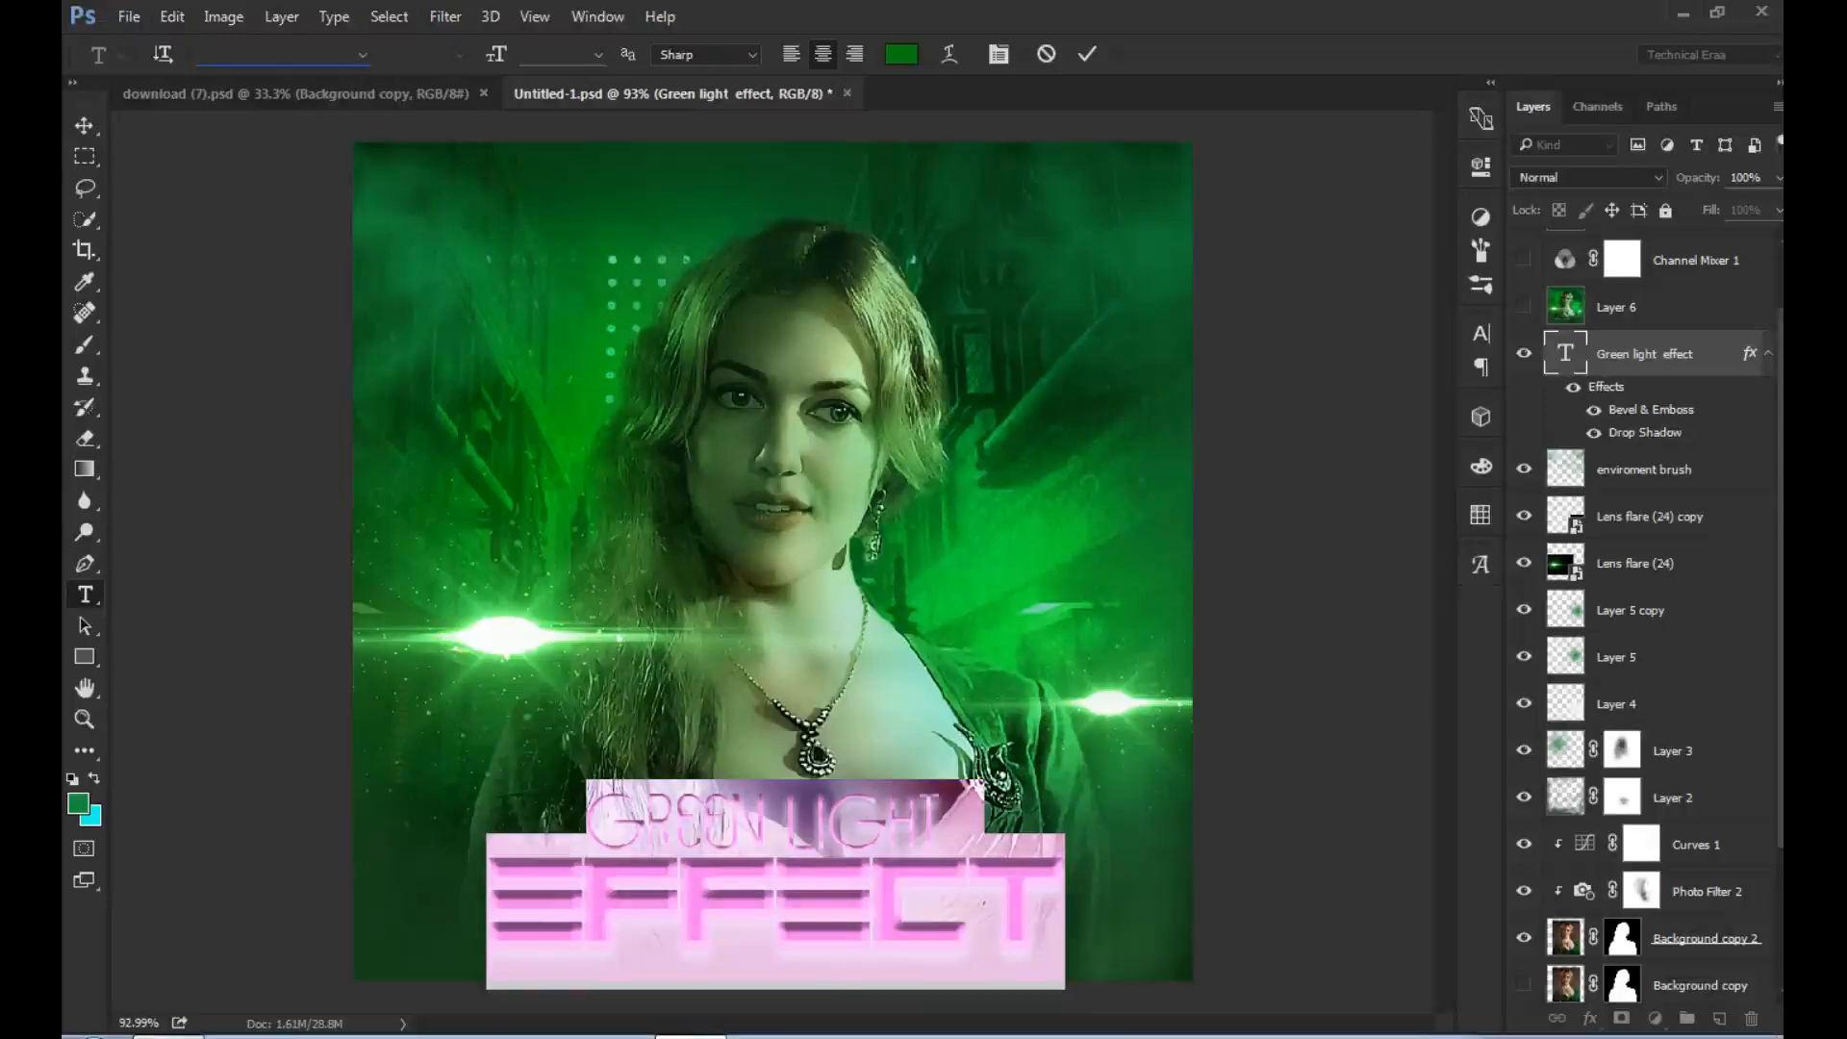
- Compare the image with and without Layer 6, leaving Layer 6 visible and selected
scroll(1645, 615, up, 2)
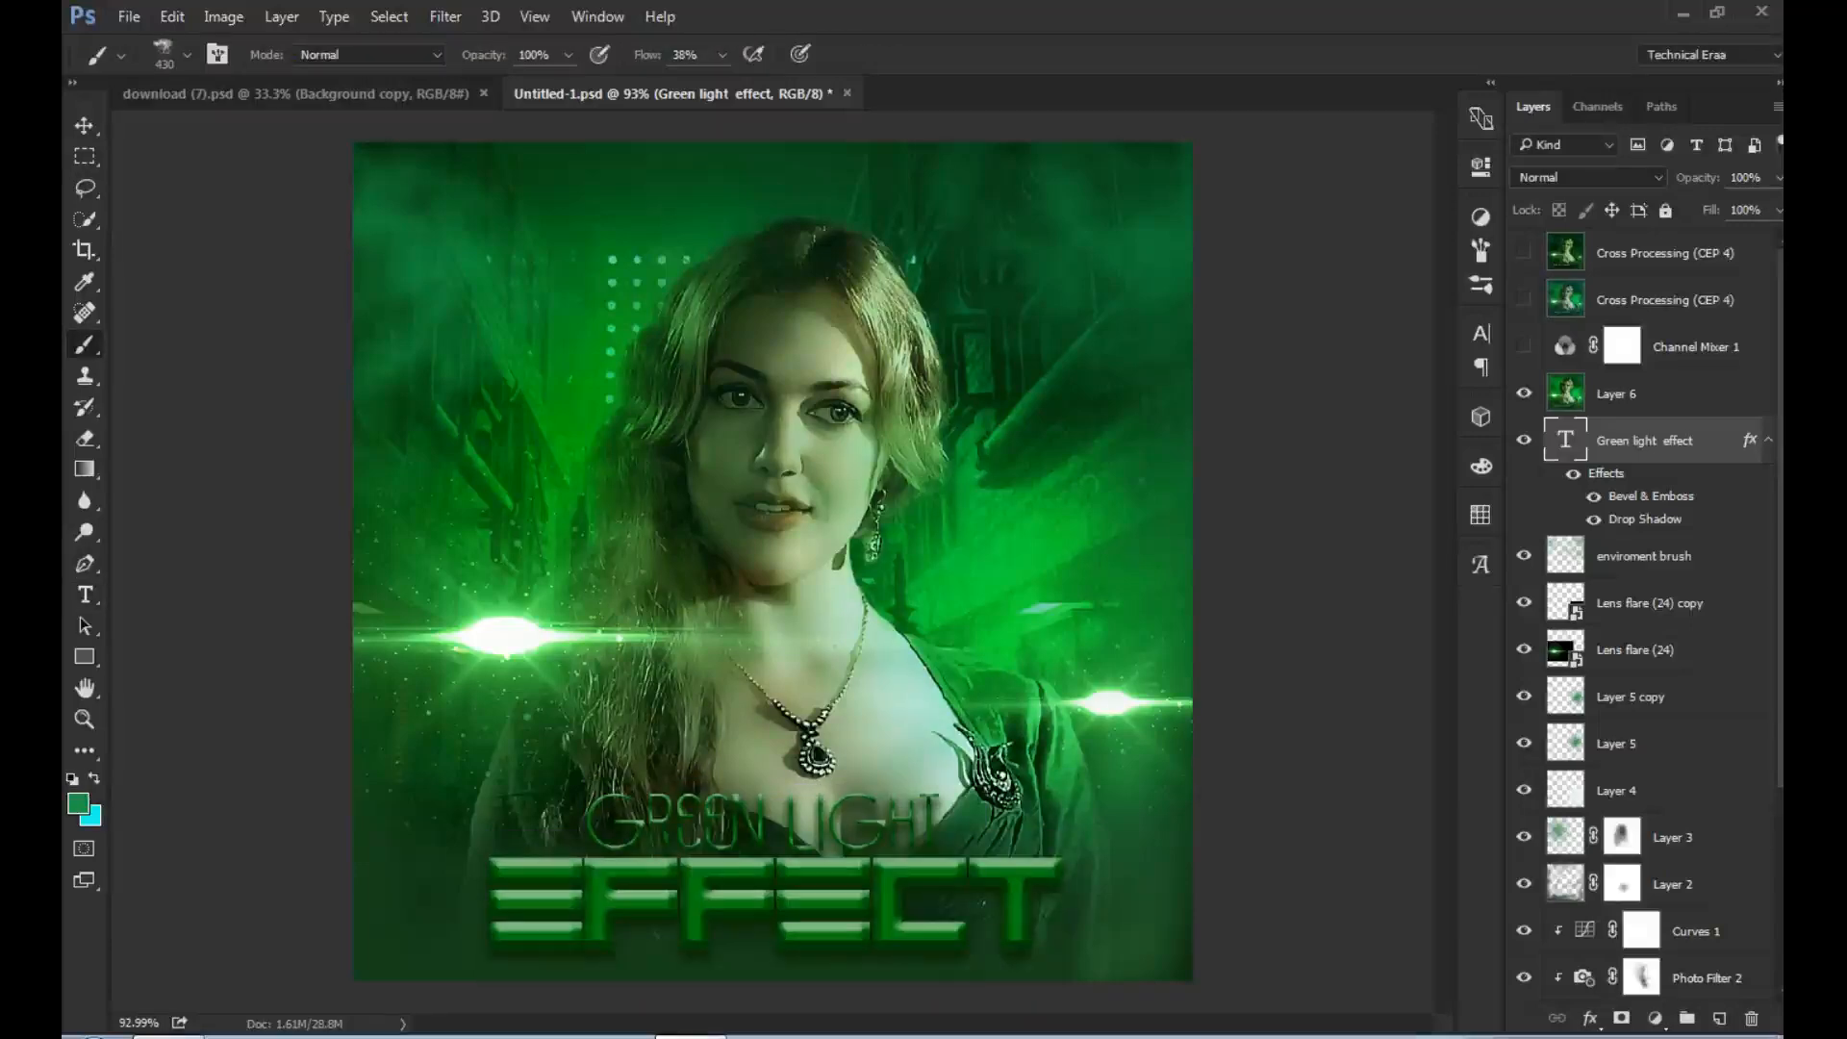
click(1524, 394)
click(1524, 393)
click(1636, 394)
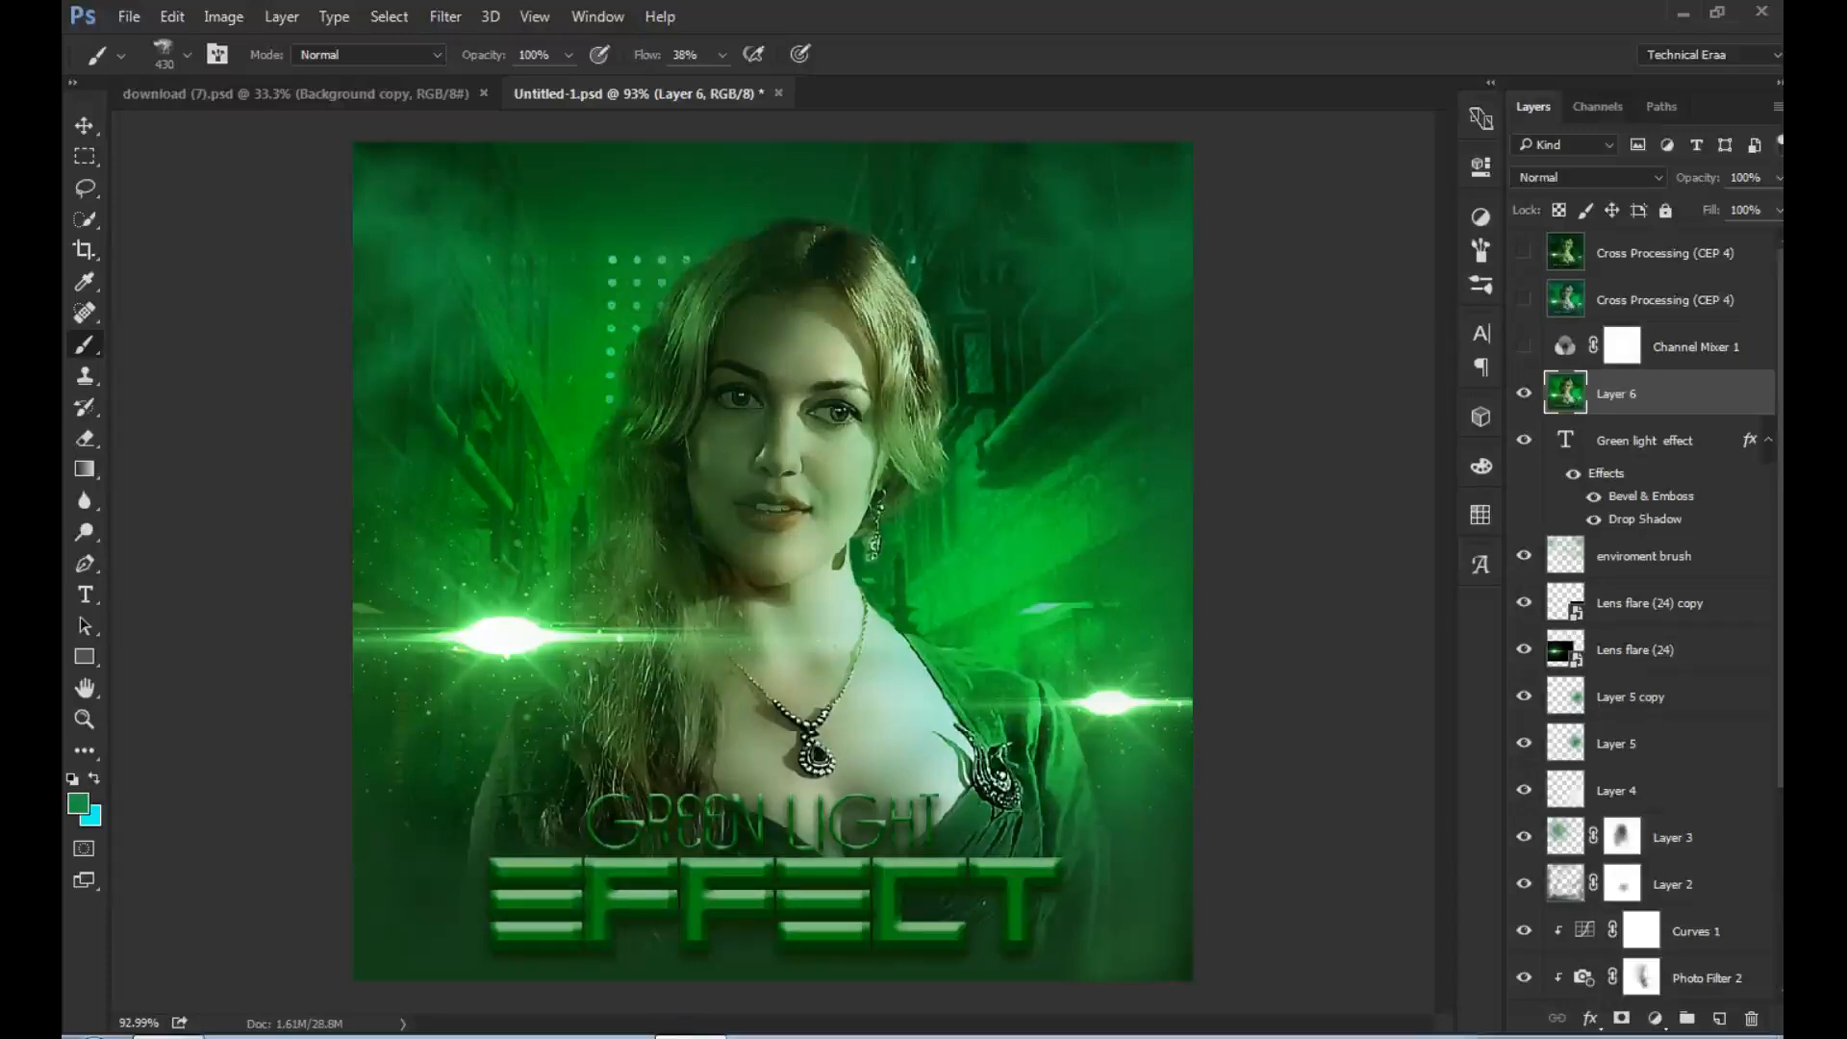
- Show Channel Mixer 1 and add another Channel Mixer adjustment above Layer 6, with Green at +9% in the Red output channel
click(1524, 347)
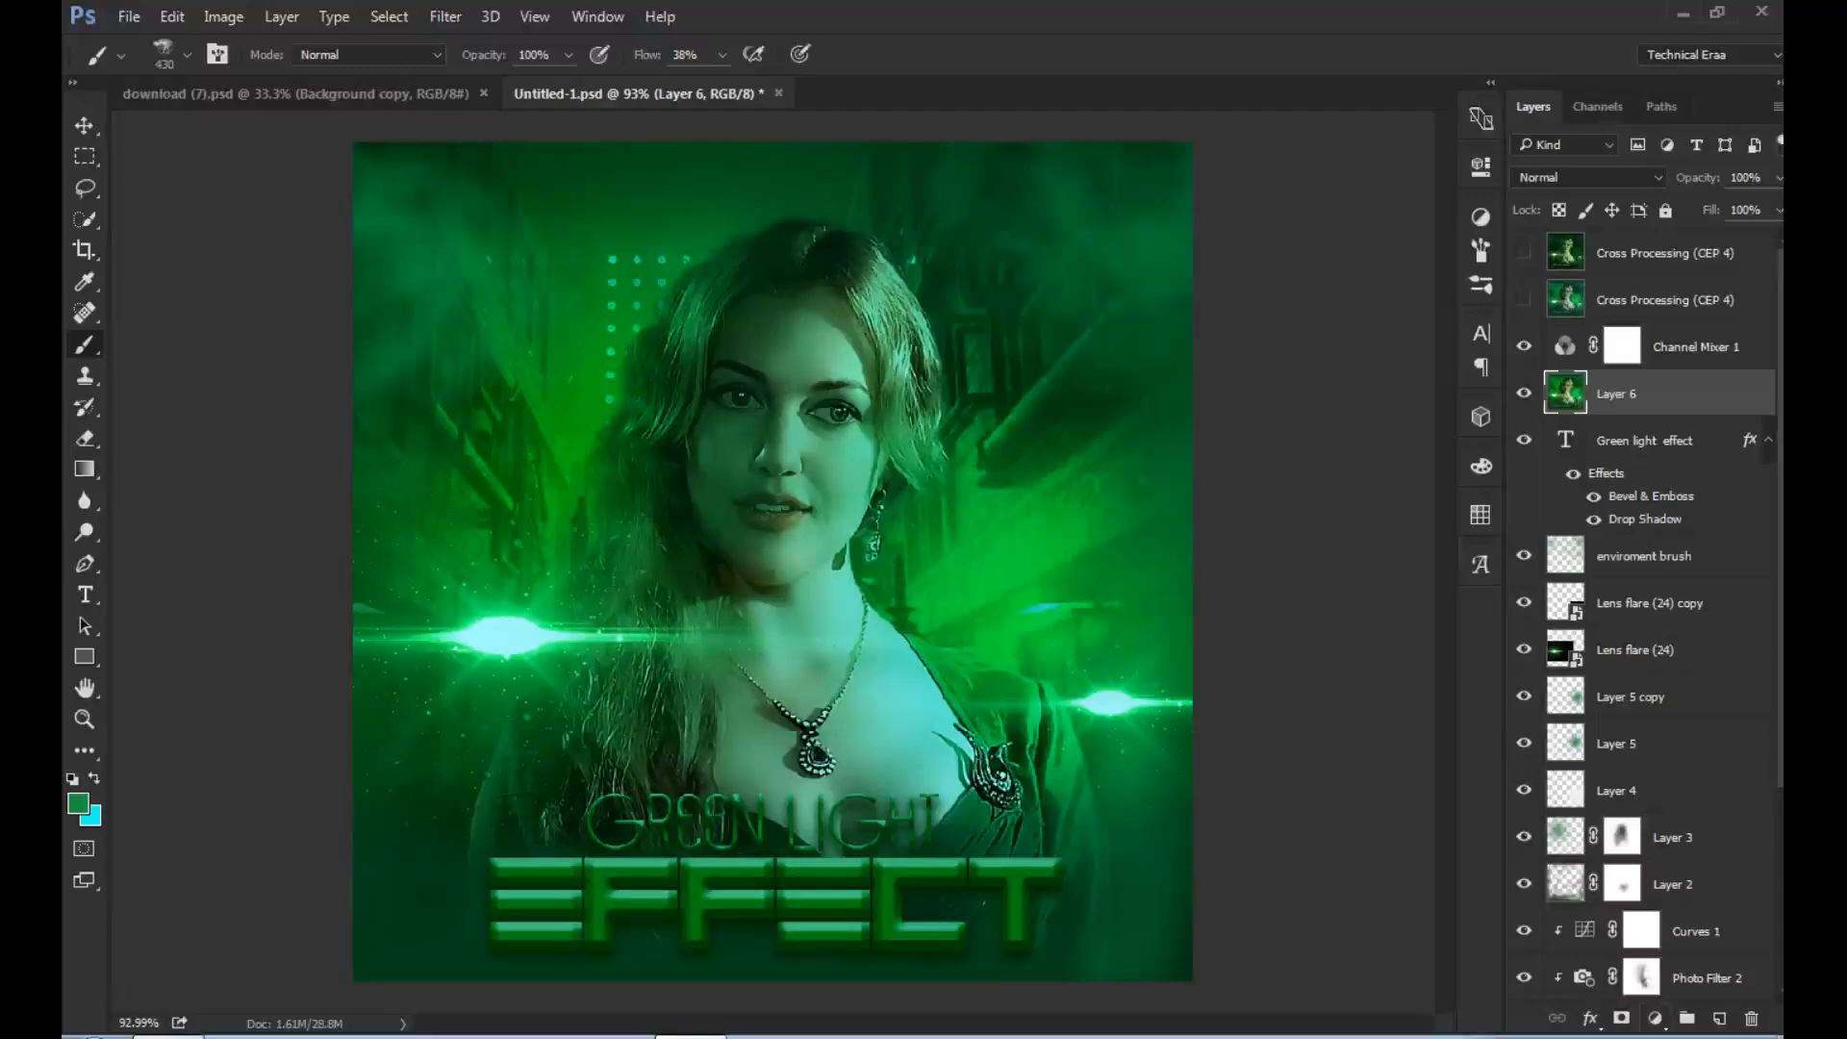
click(1654, 1018)
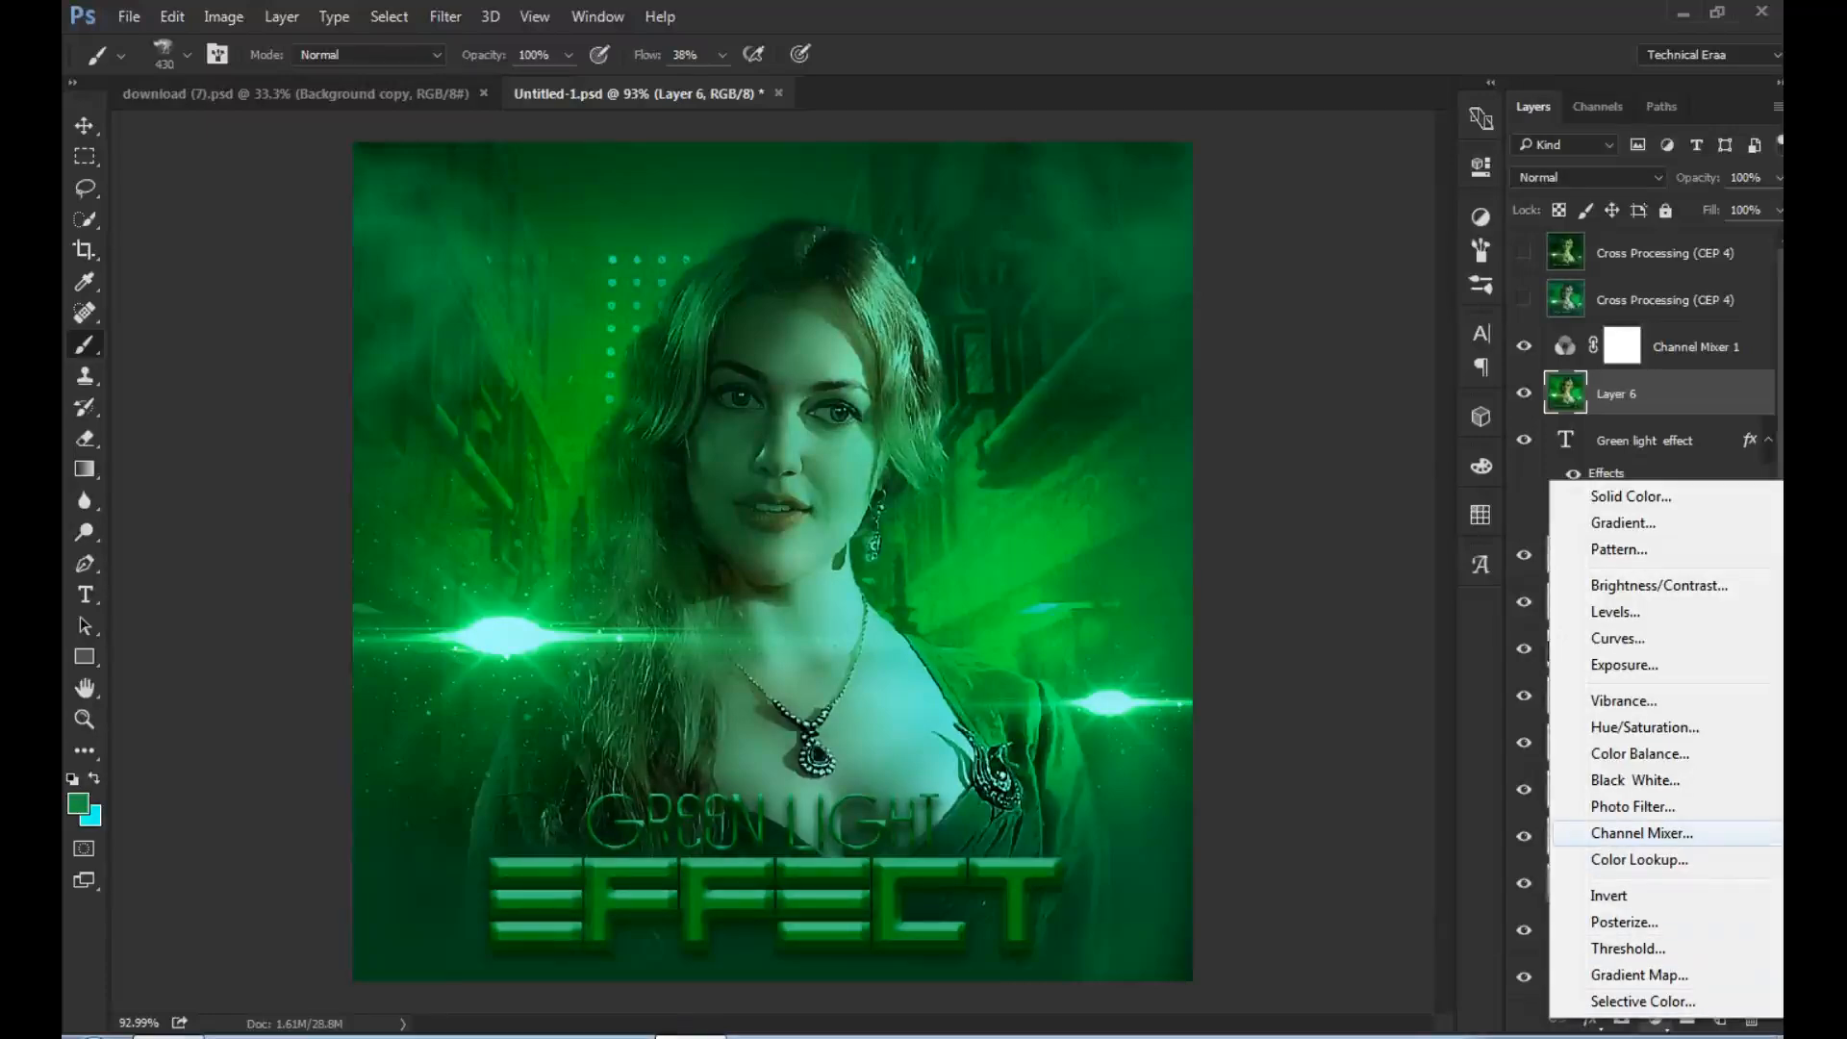
click(1641, 833)
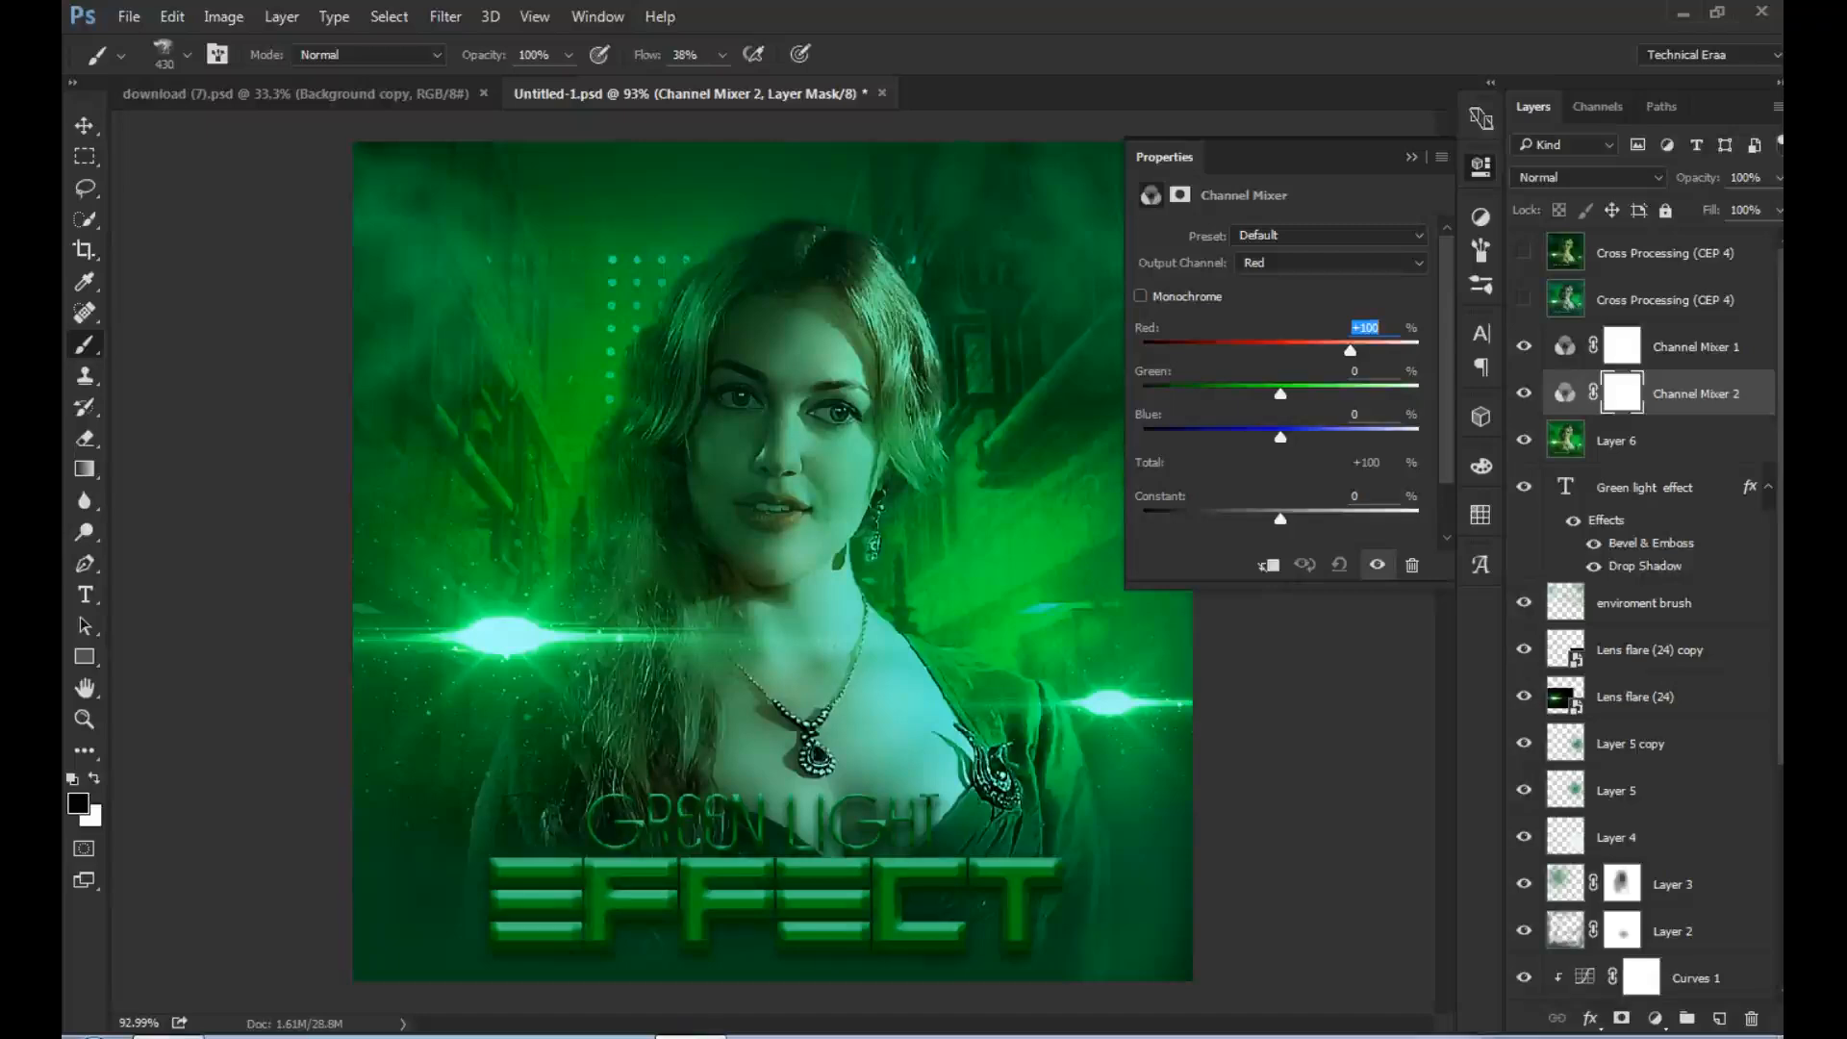
mouse_move(1281, 395)
mouse_down()
mouse_move(1308, 394)
mouse_move(1285, 394)
mouse_up()
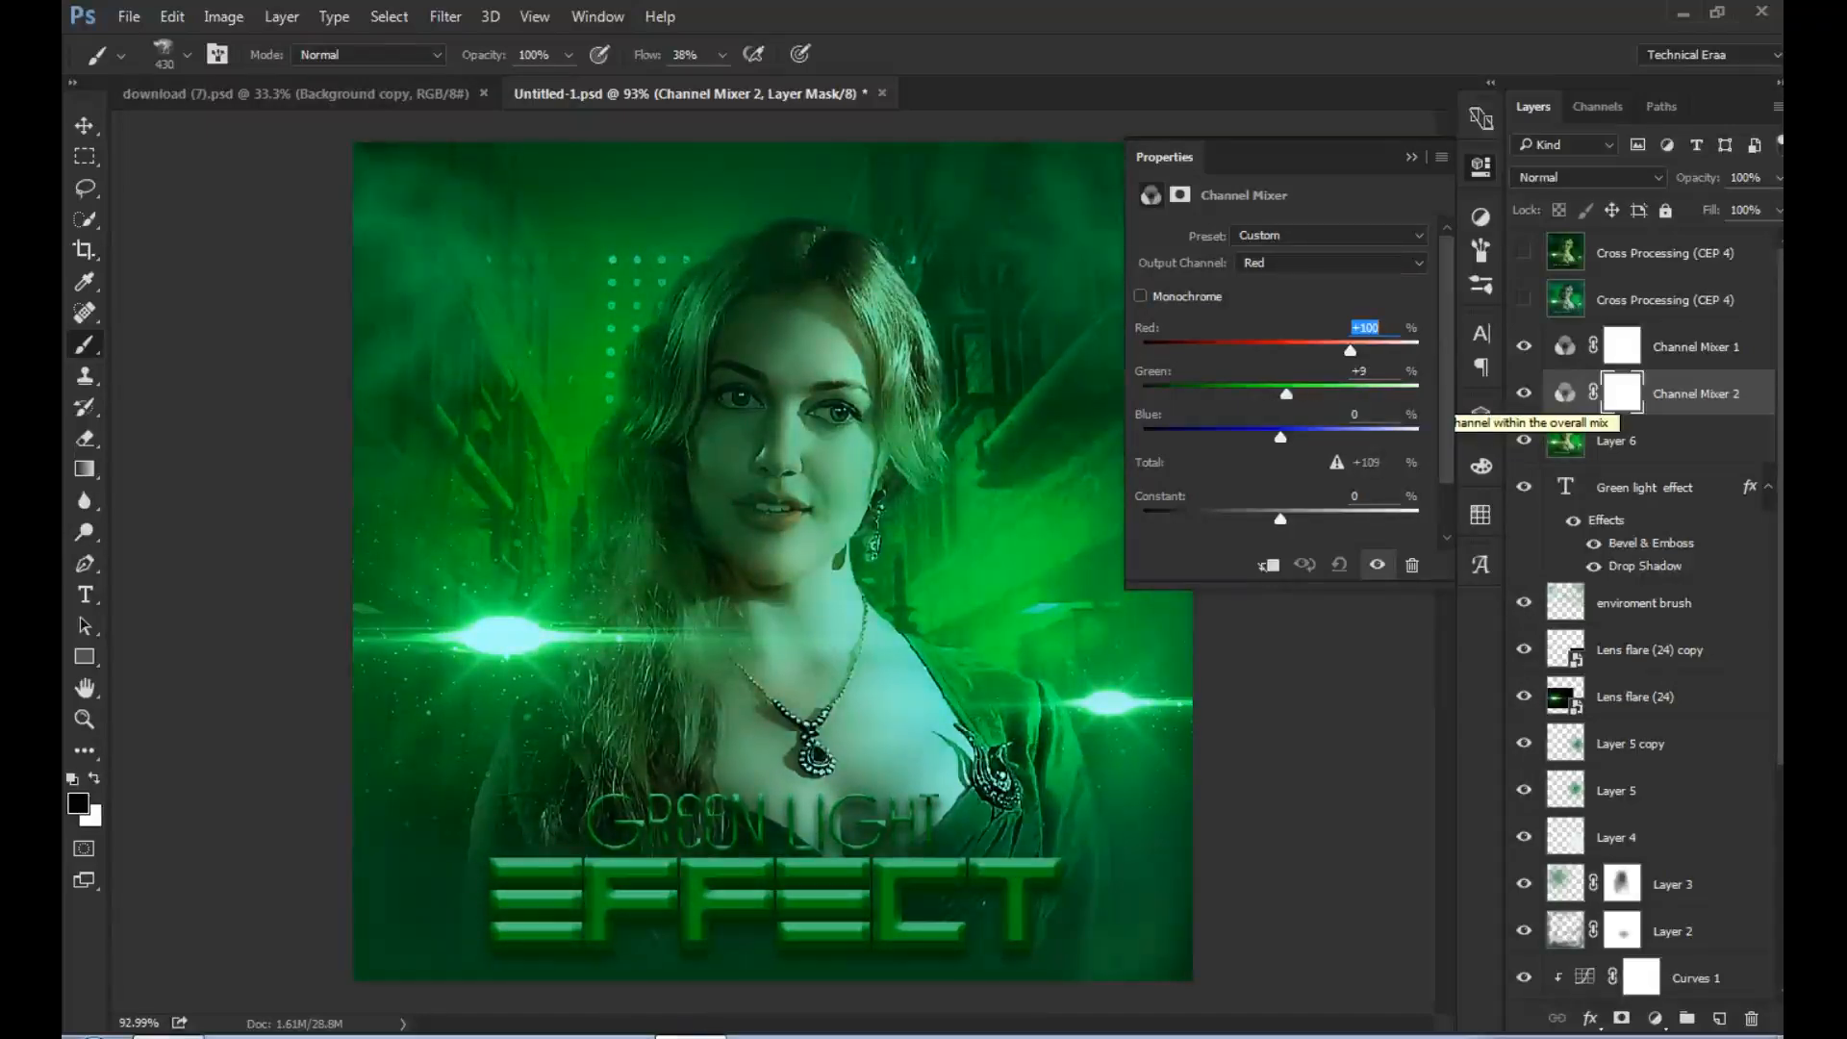
click(1411, 157)
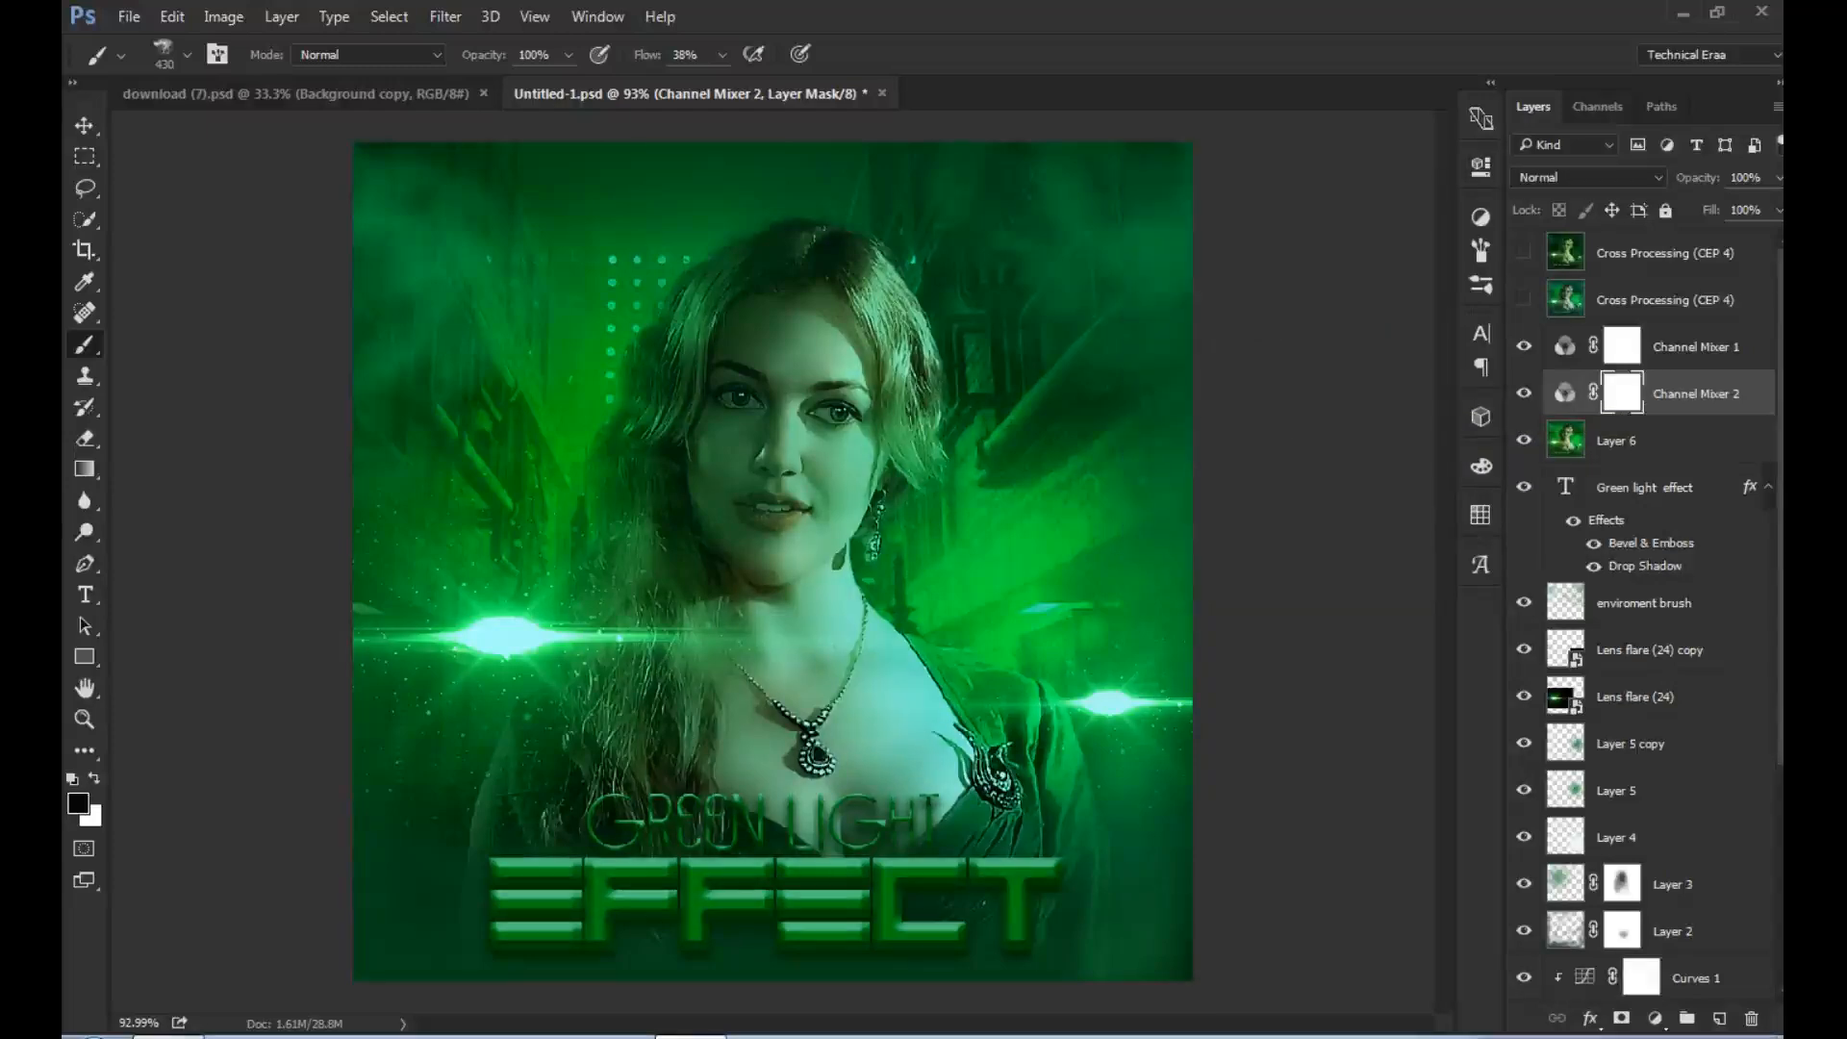
- Compare the image with and without each of the two Channel Mixer adjustments, leaving both visible
click(1523, 346)
click(1524, 346)
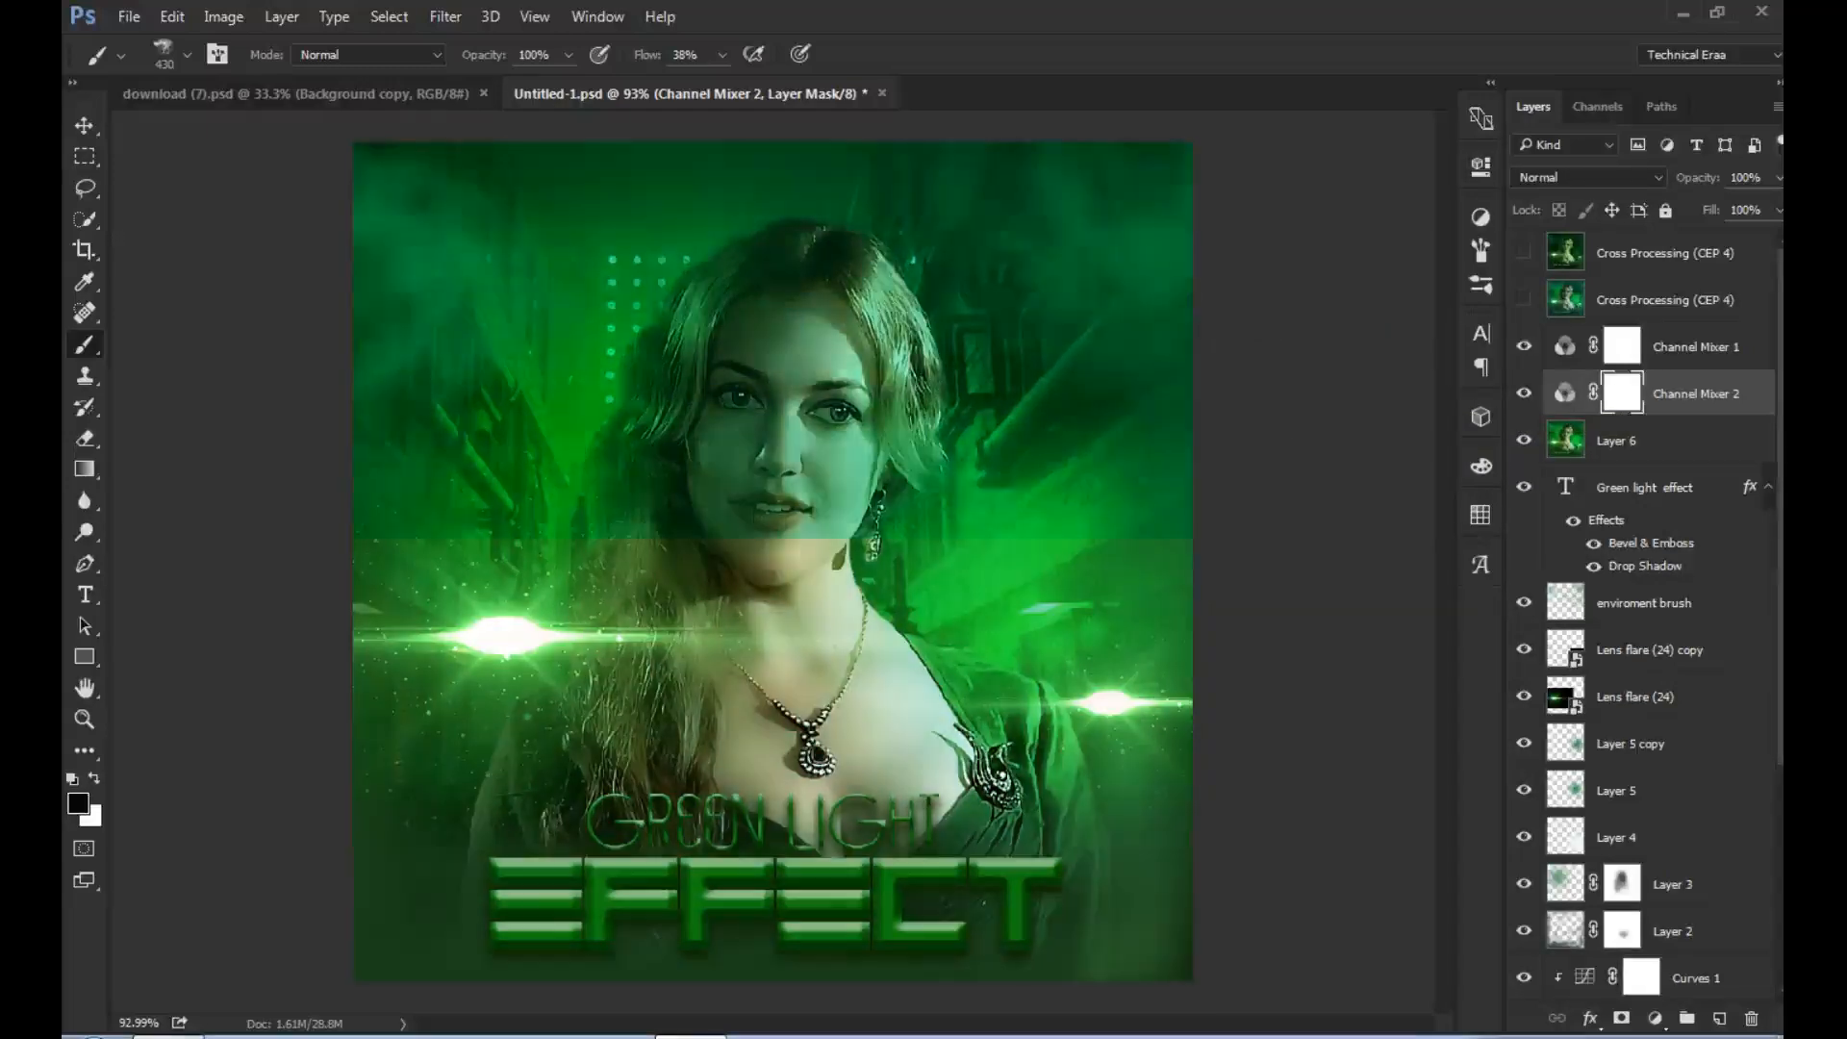
click(1524, 393)
click(1524, 394)
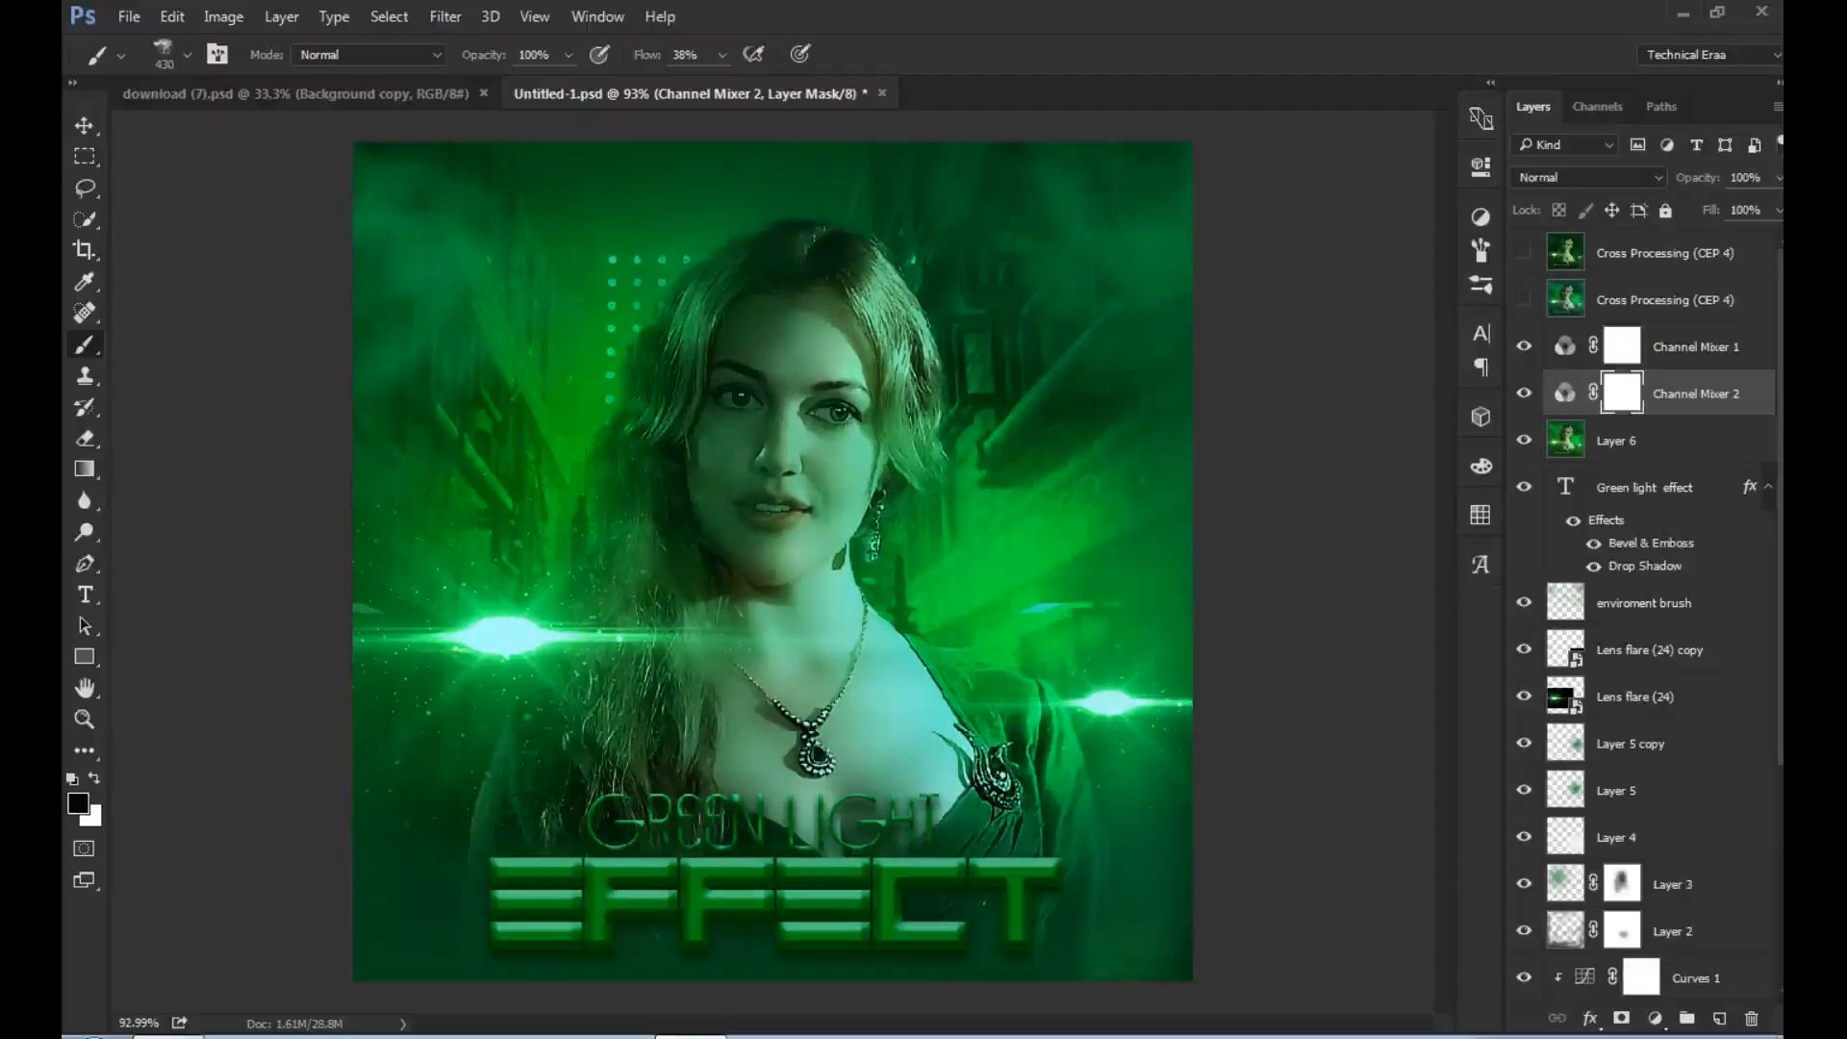
- Compare the image with and without the Cross Processing (CEP 4) layer directly above Channel Mixer 1, leaving it visible
click(1524, 299)
click(1524, 299)
click(1524, 299)
click(1524, 299)
click(1695, 347)
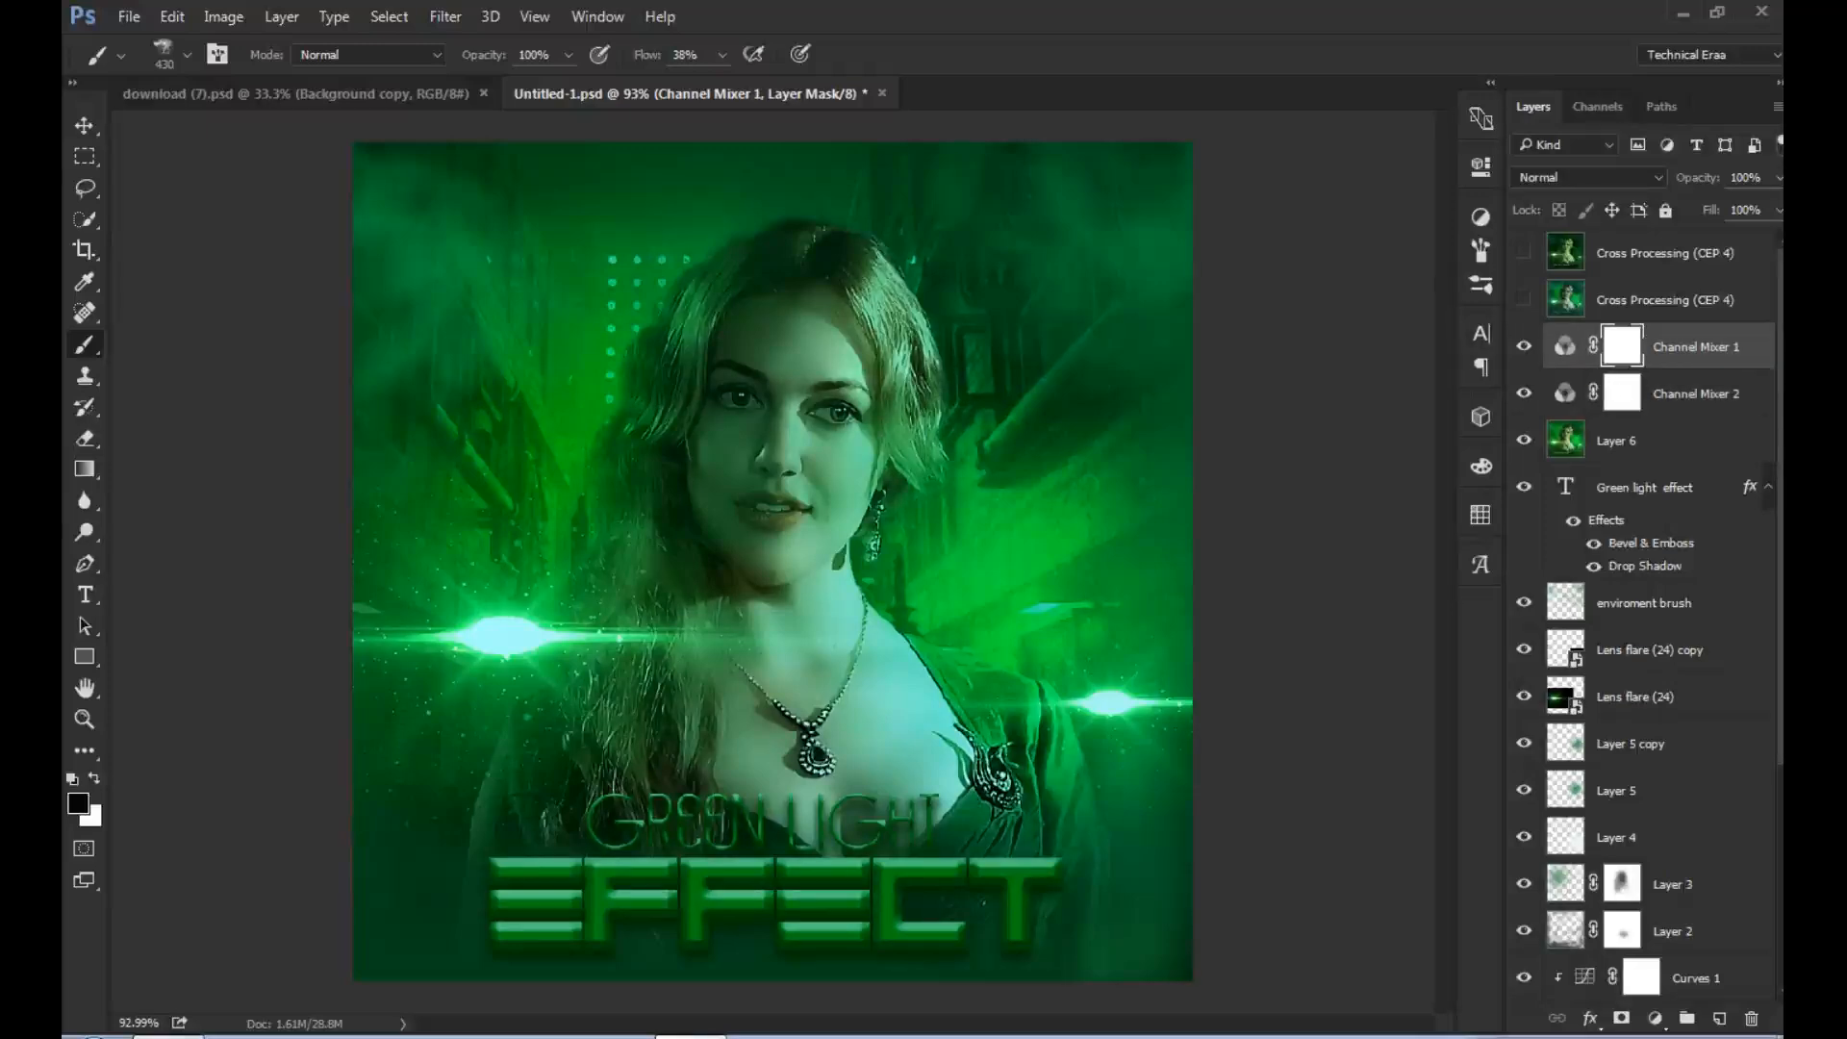
click(1524, 299)
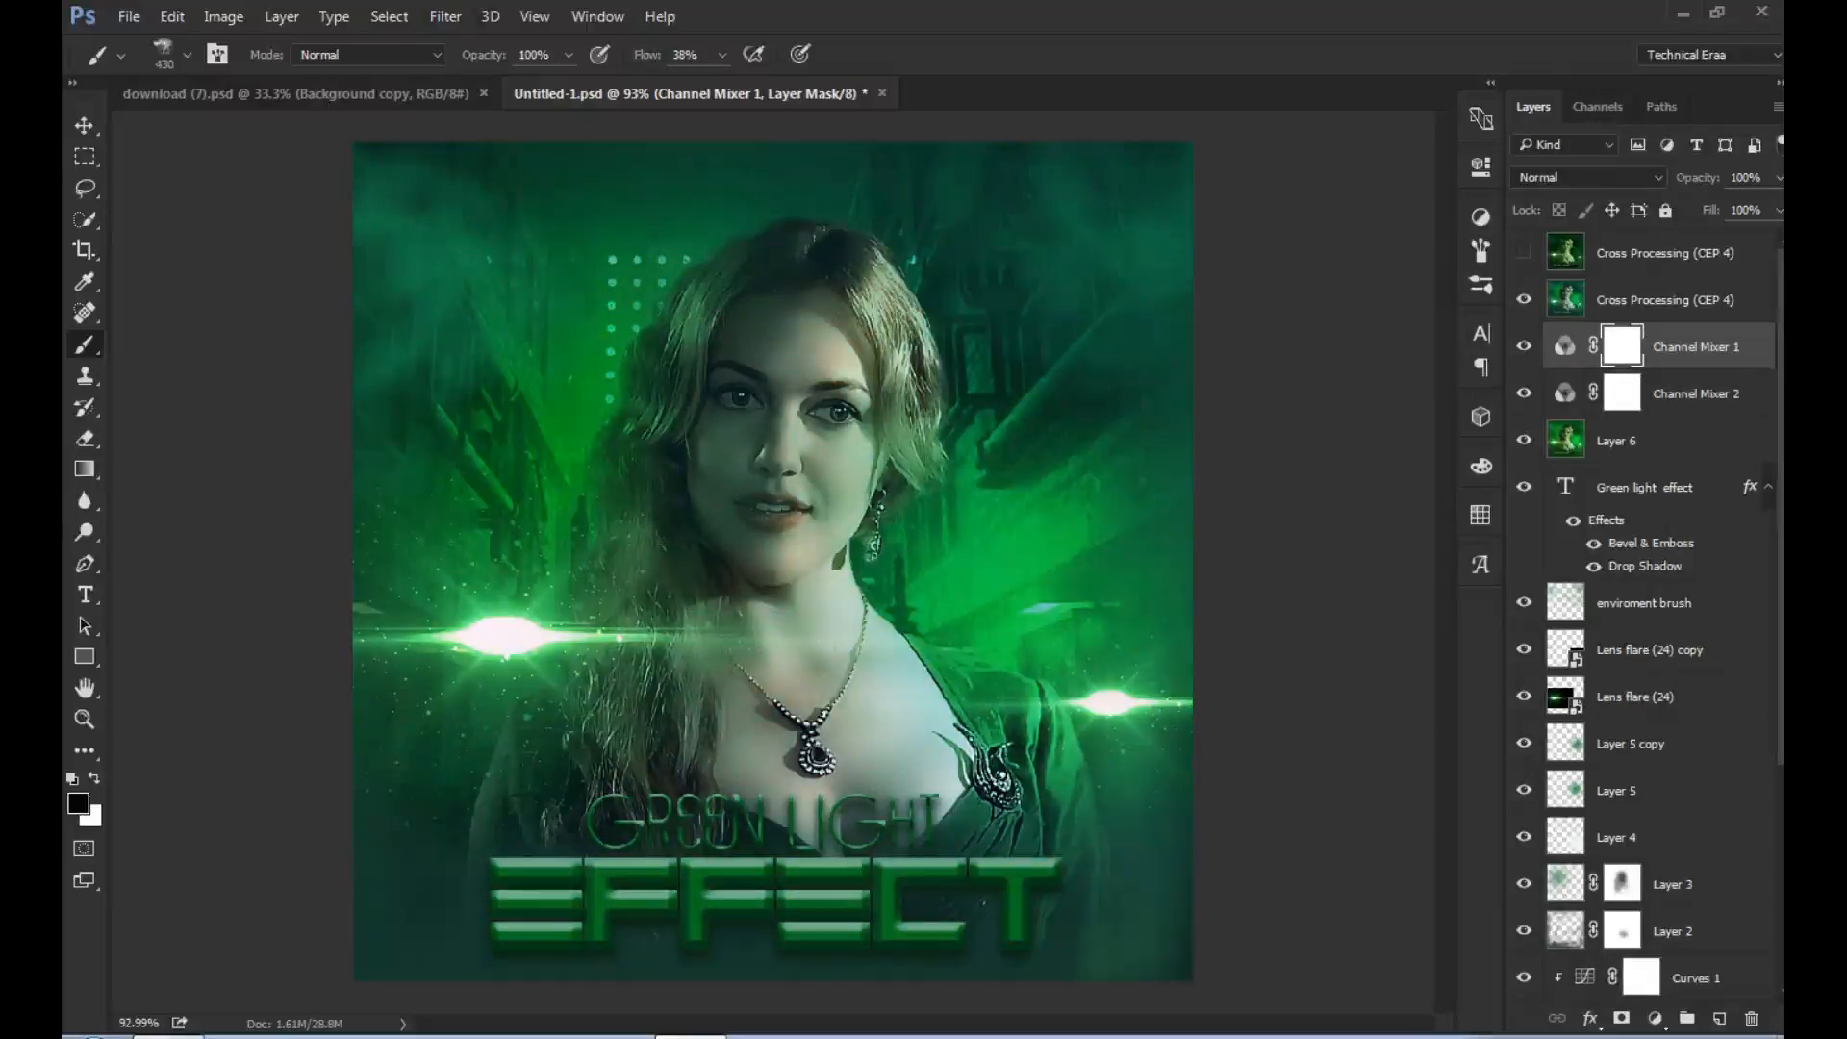
- Open Color Efex Pro 4 on the lower Cross Processing (CEP 4) layer and inspect its Cross Processing method options without applying the filter
click(445, 16)
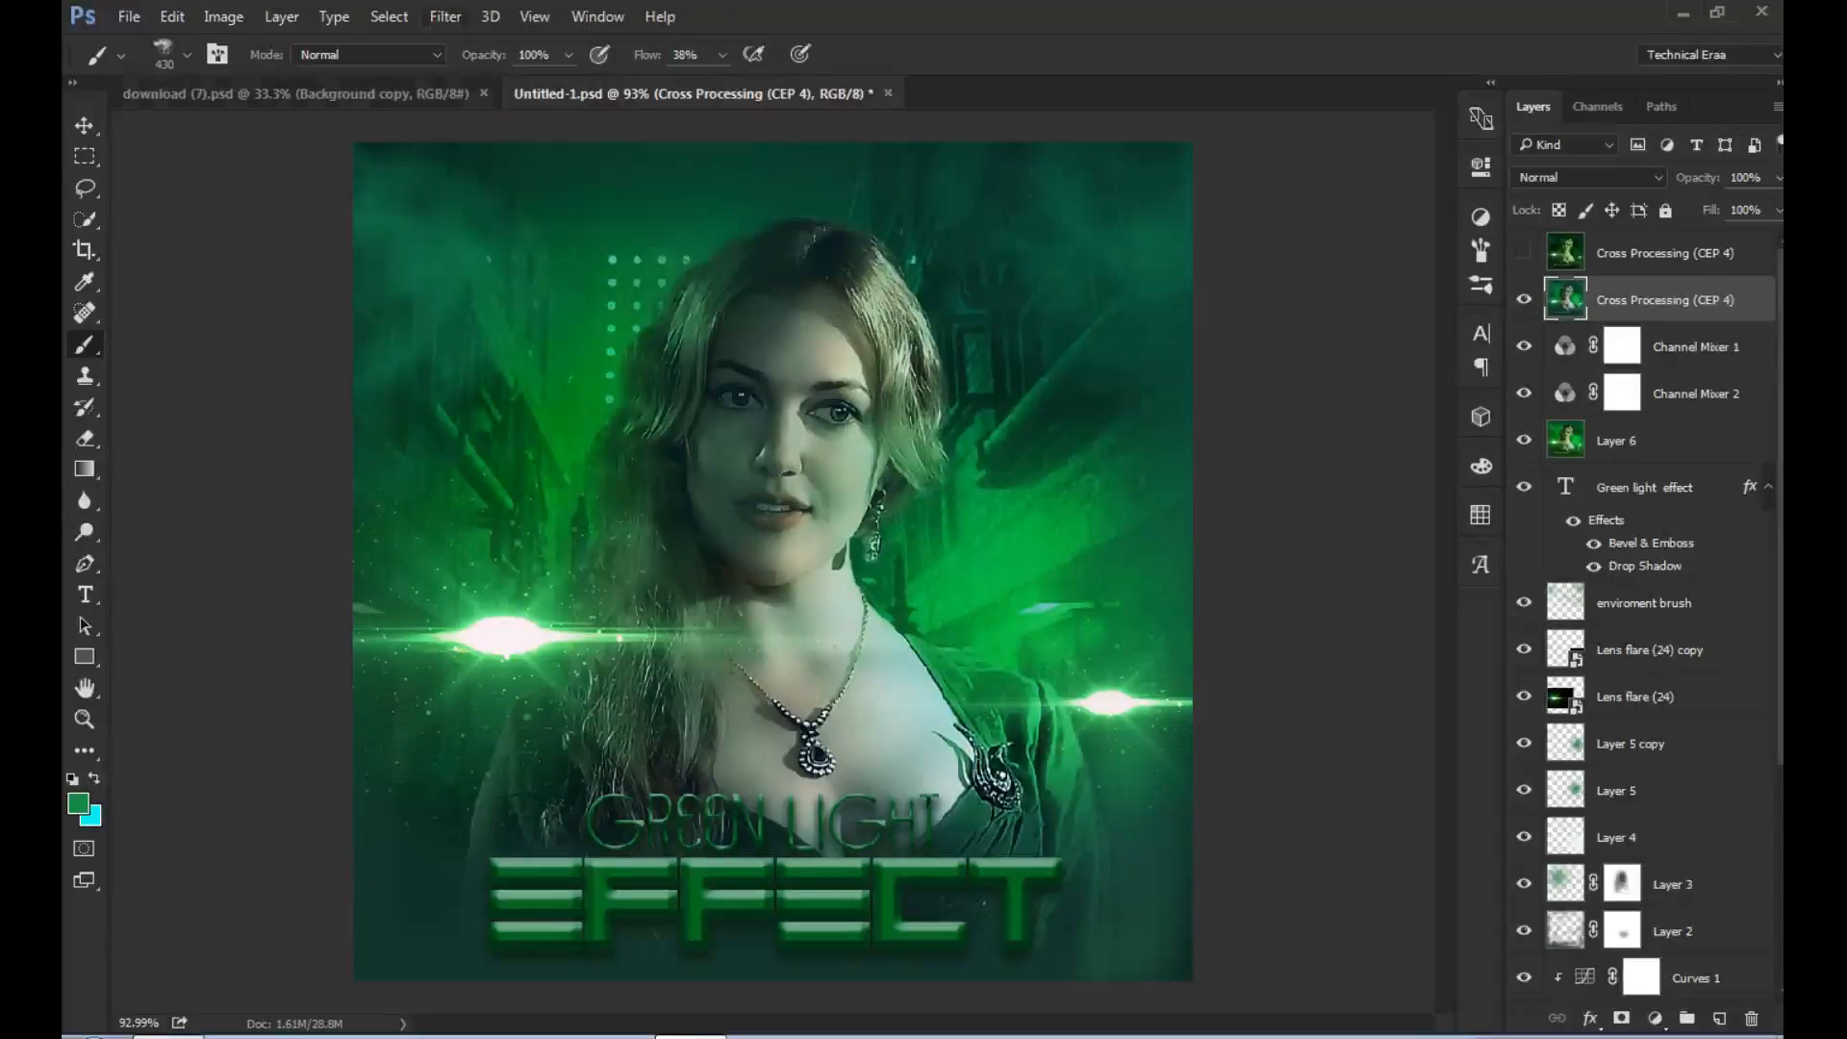
click(445, 16)
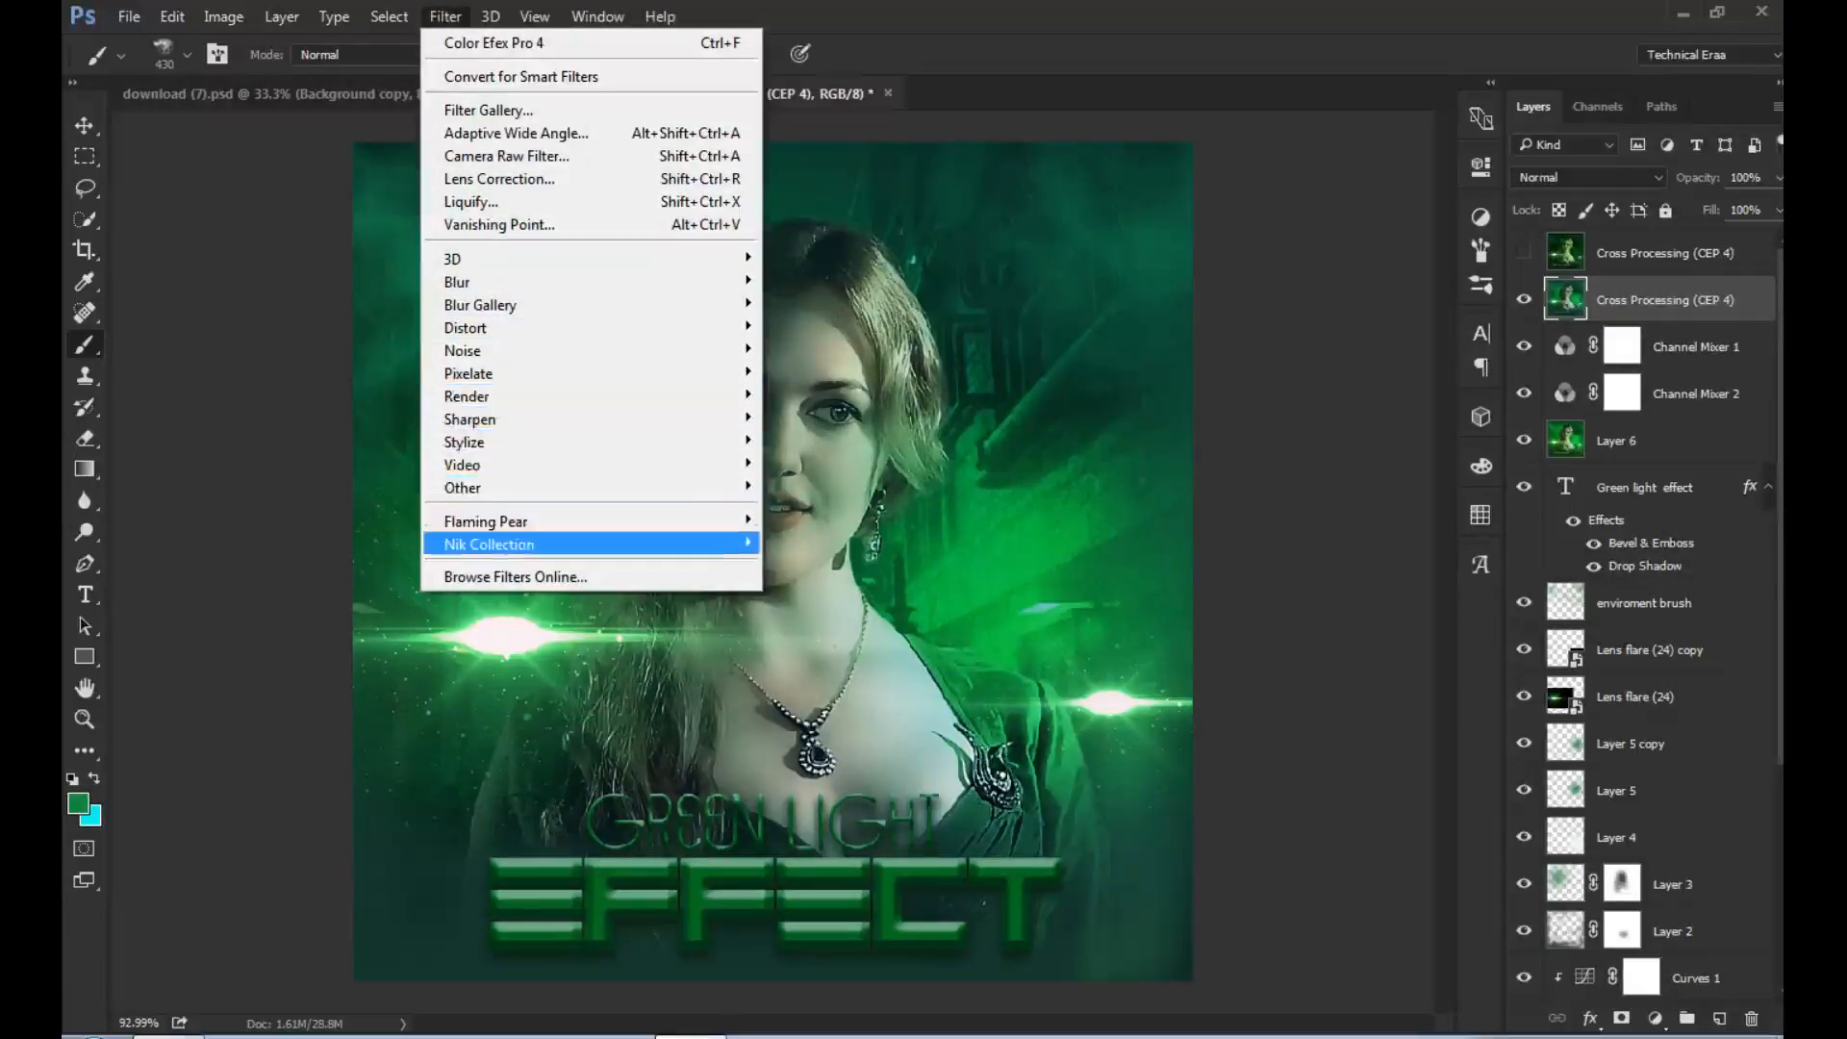
mouse_move(488, 545)
click(830, 565)
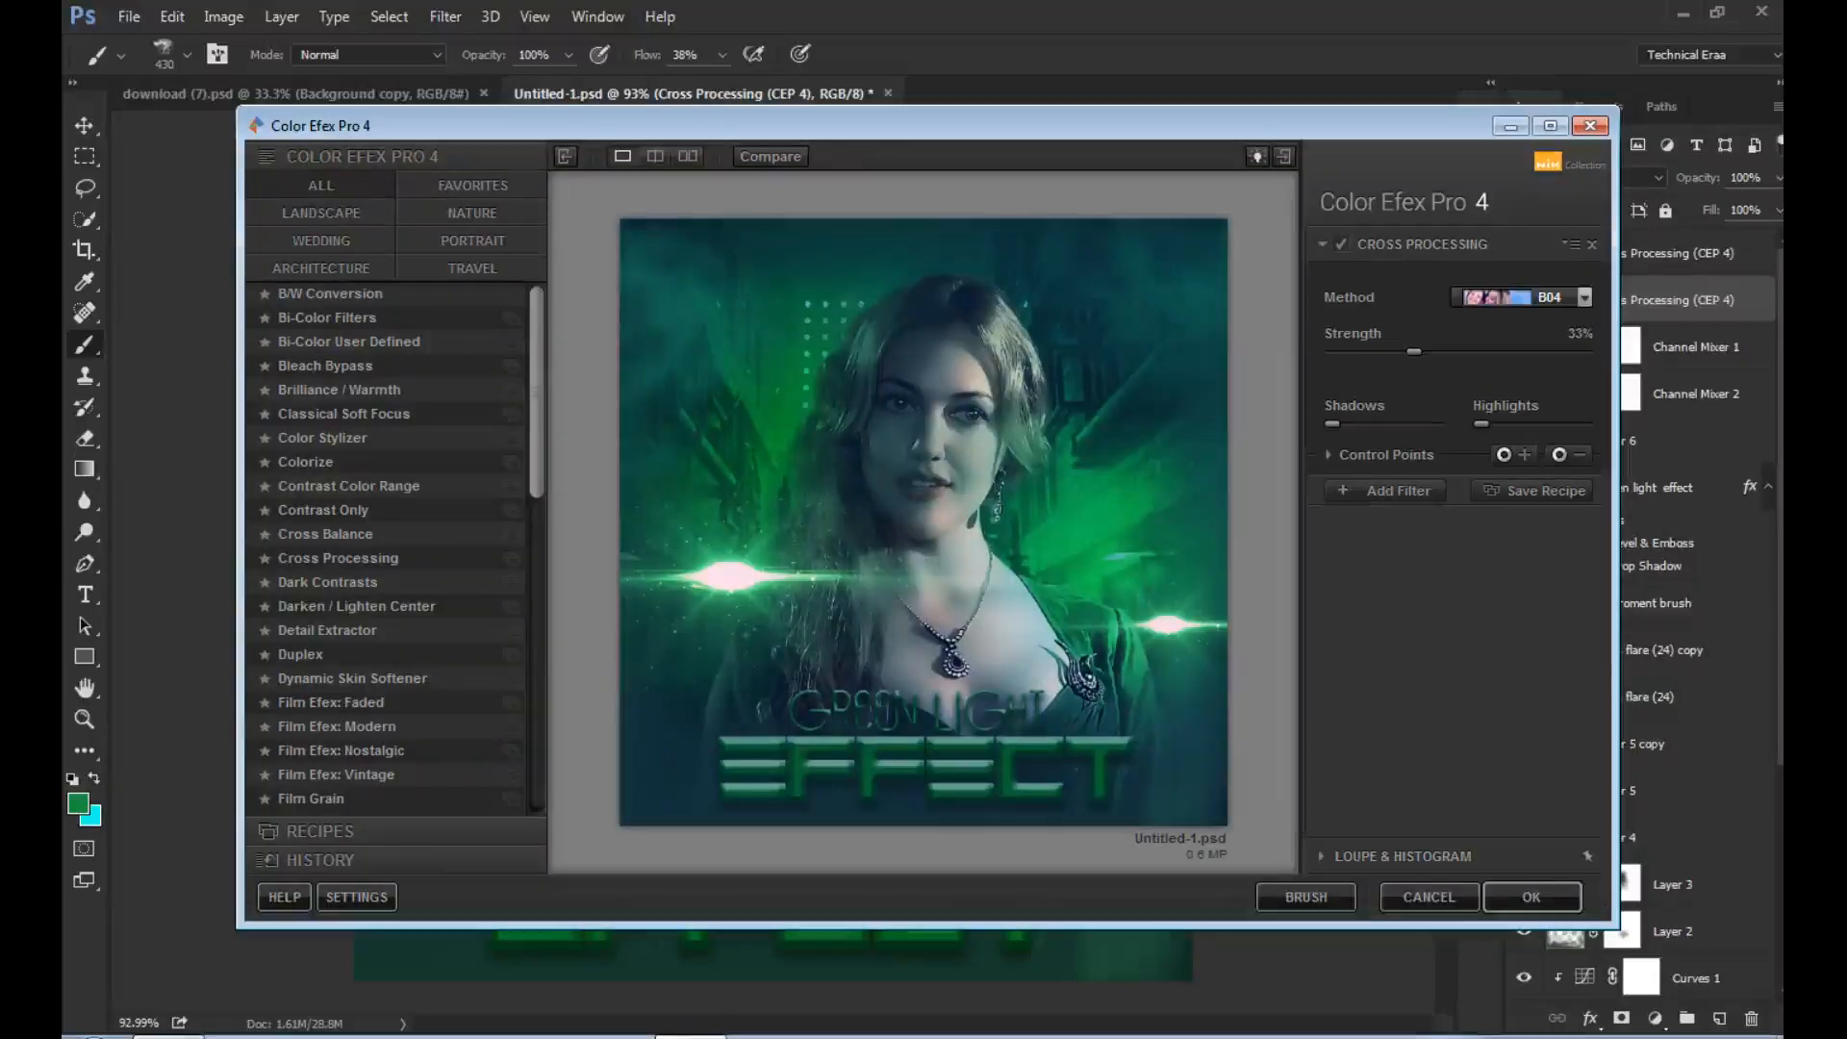
click(1582, 297)
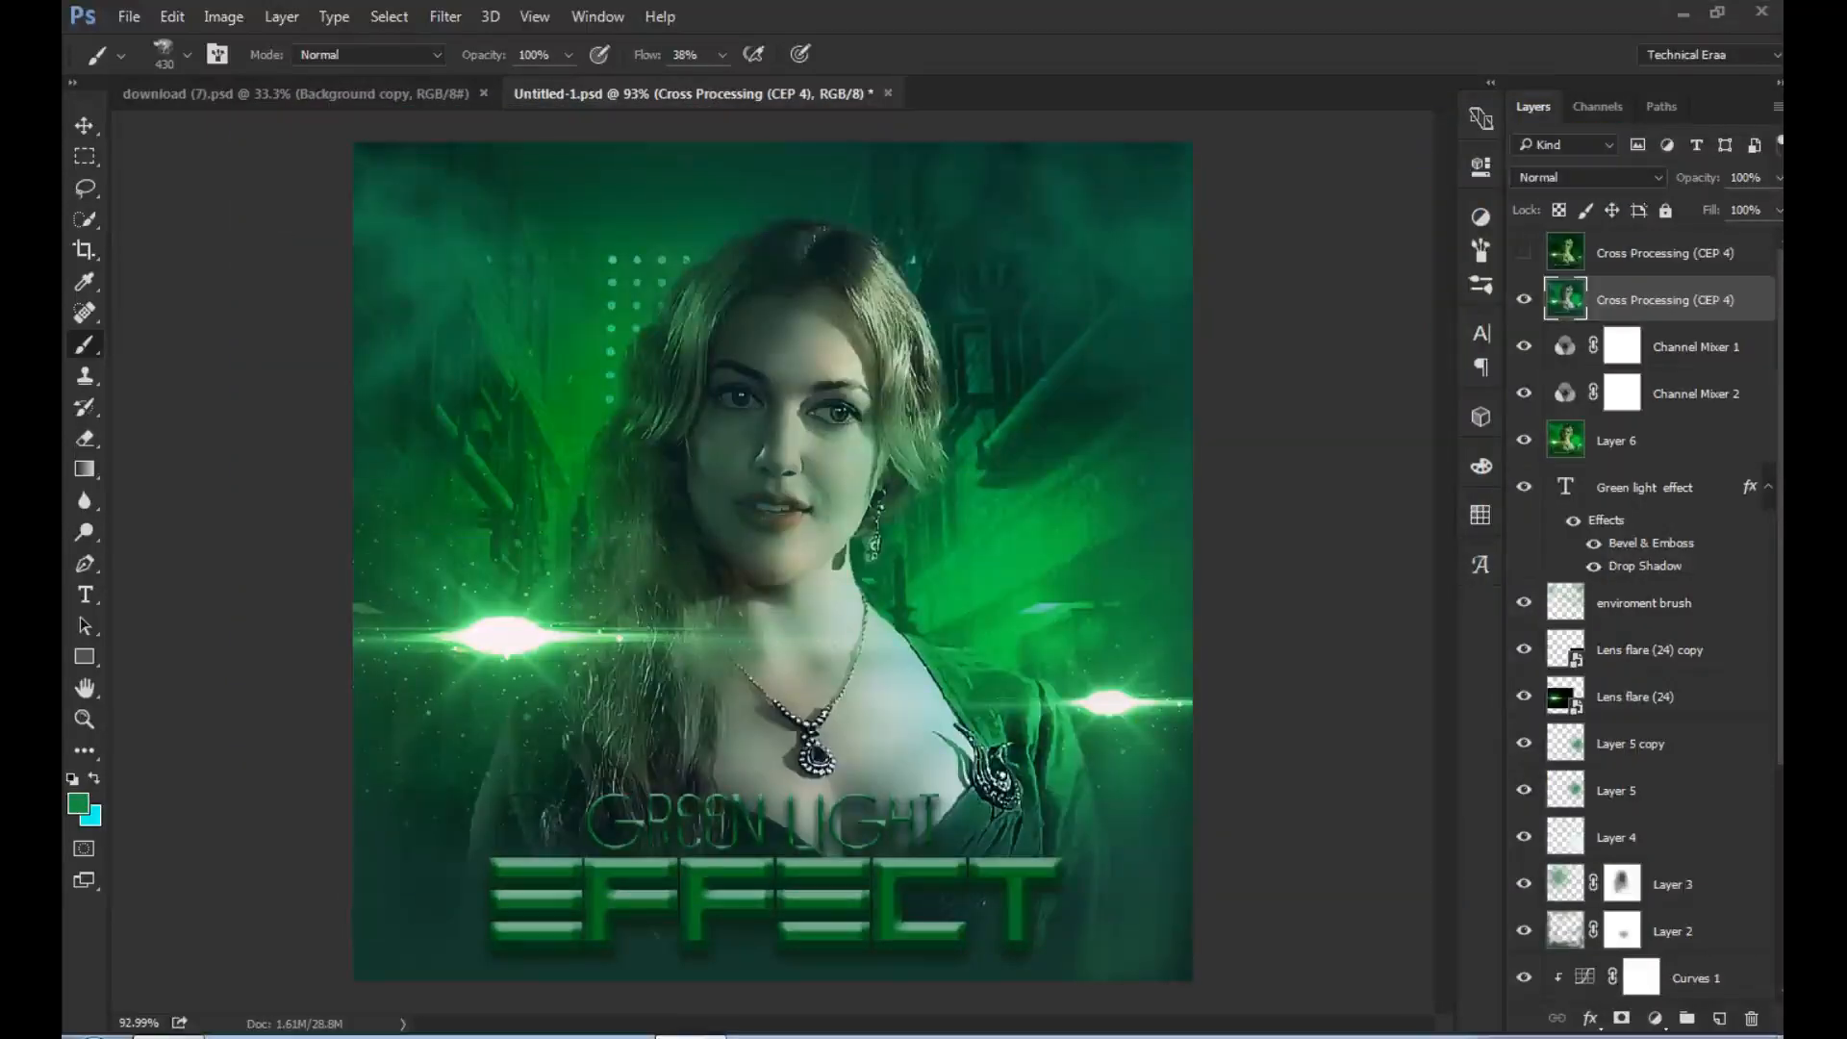
- Show and select the topmost Cross Processing (CEP 4) layer, and open Color Efex Pro 4 for it
click(1664, 253)
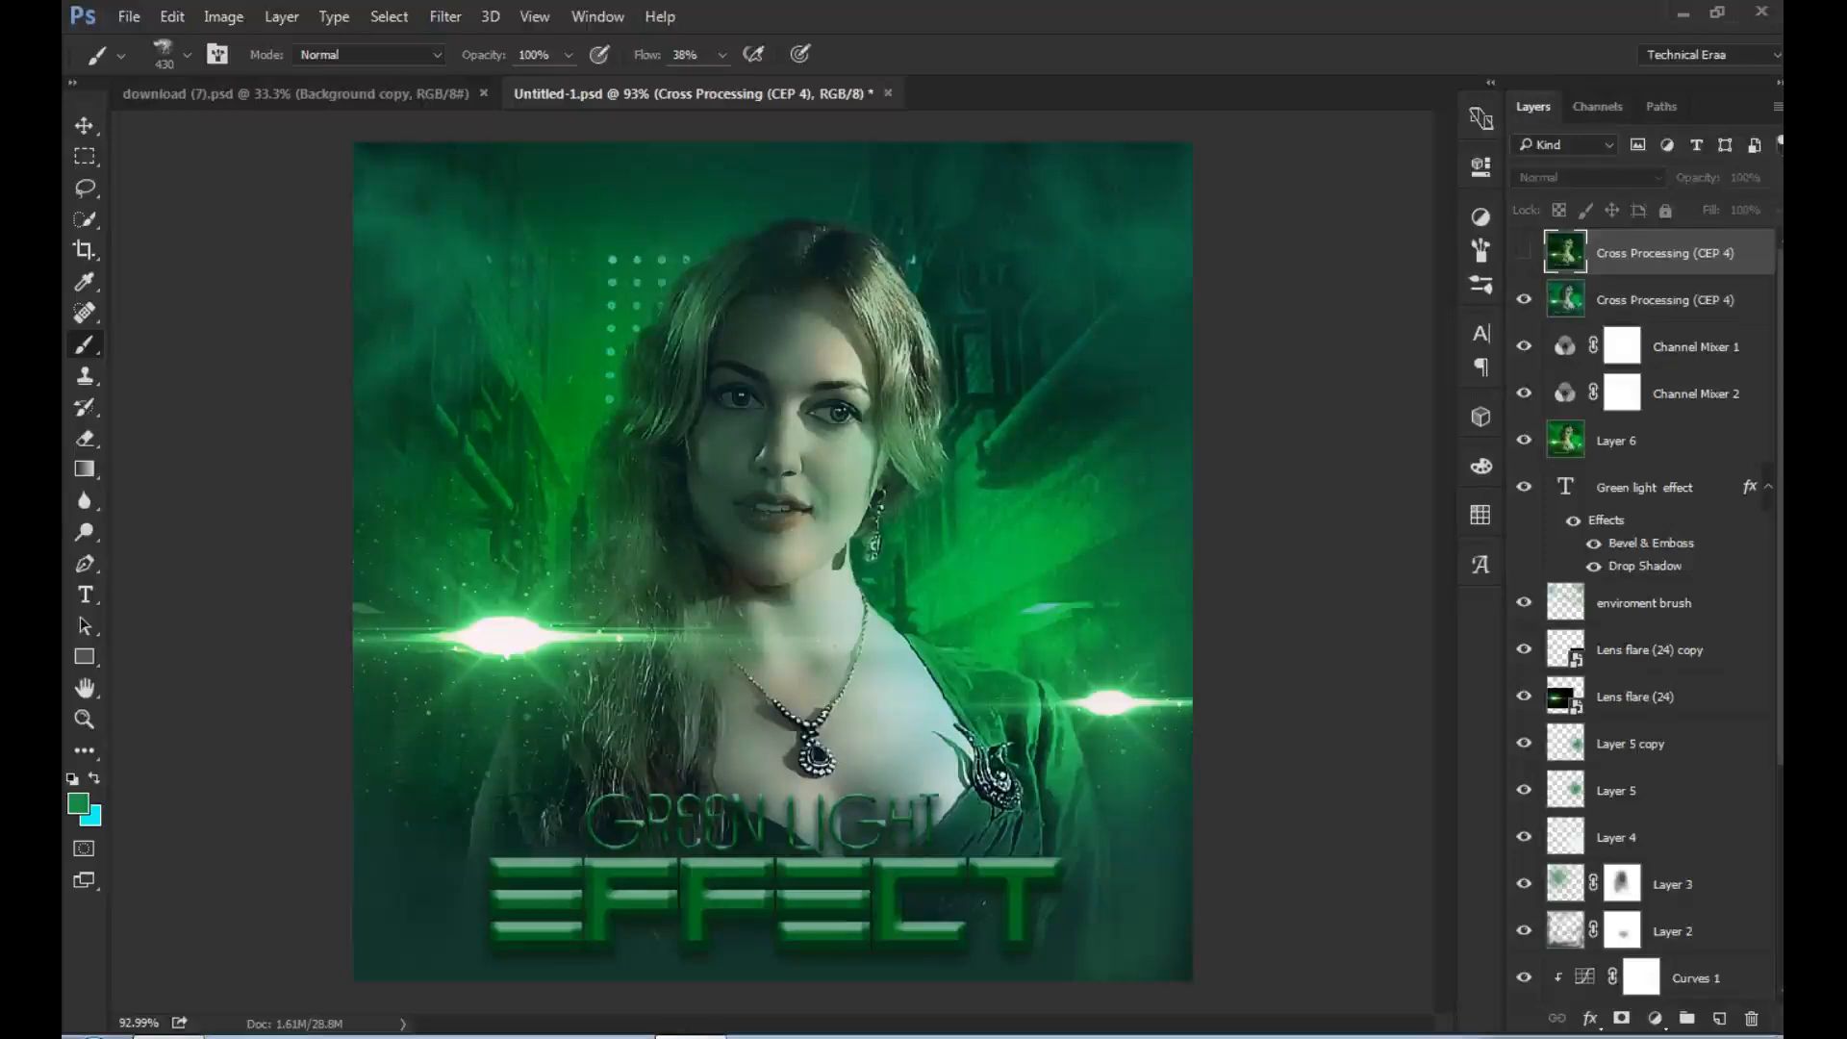
click(1524, 253)
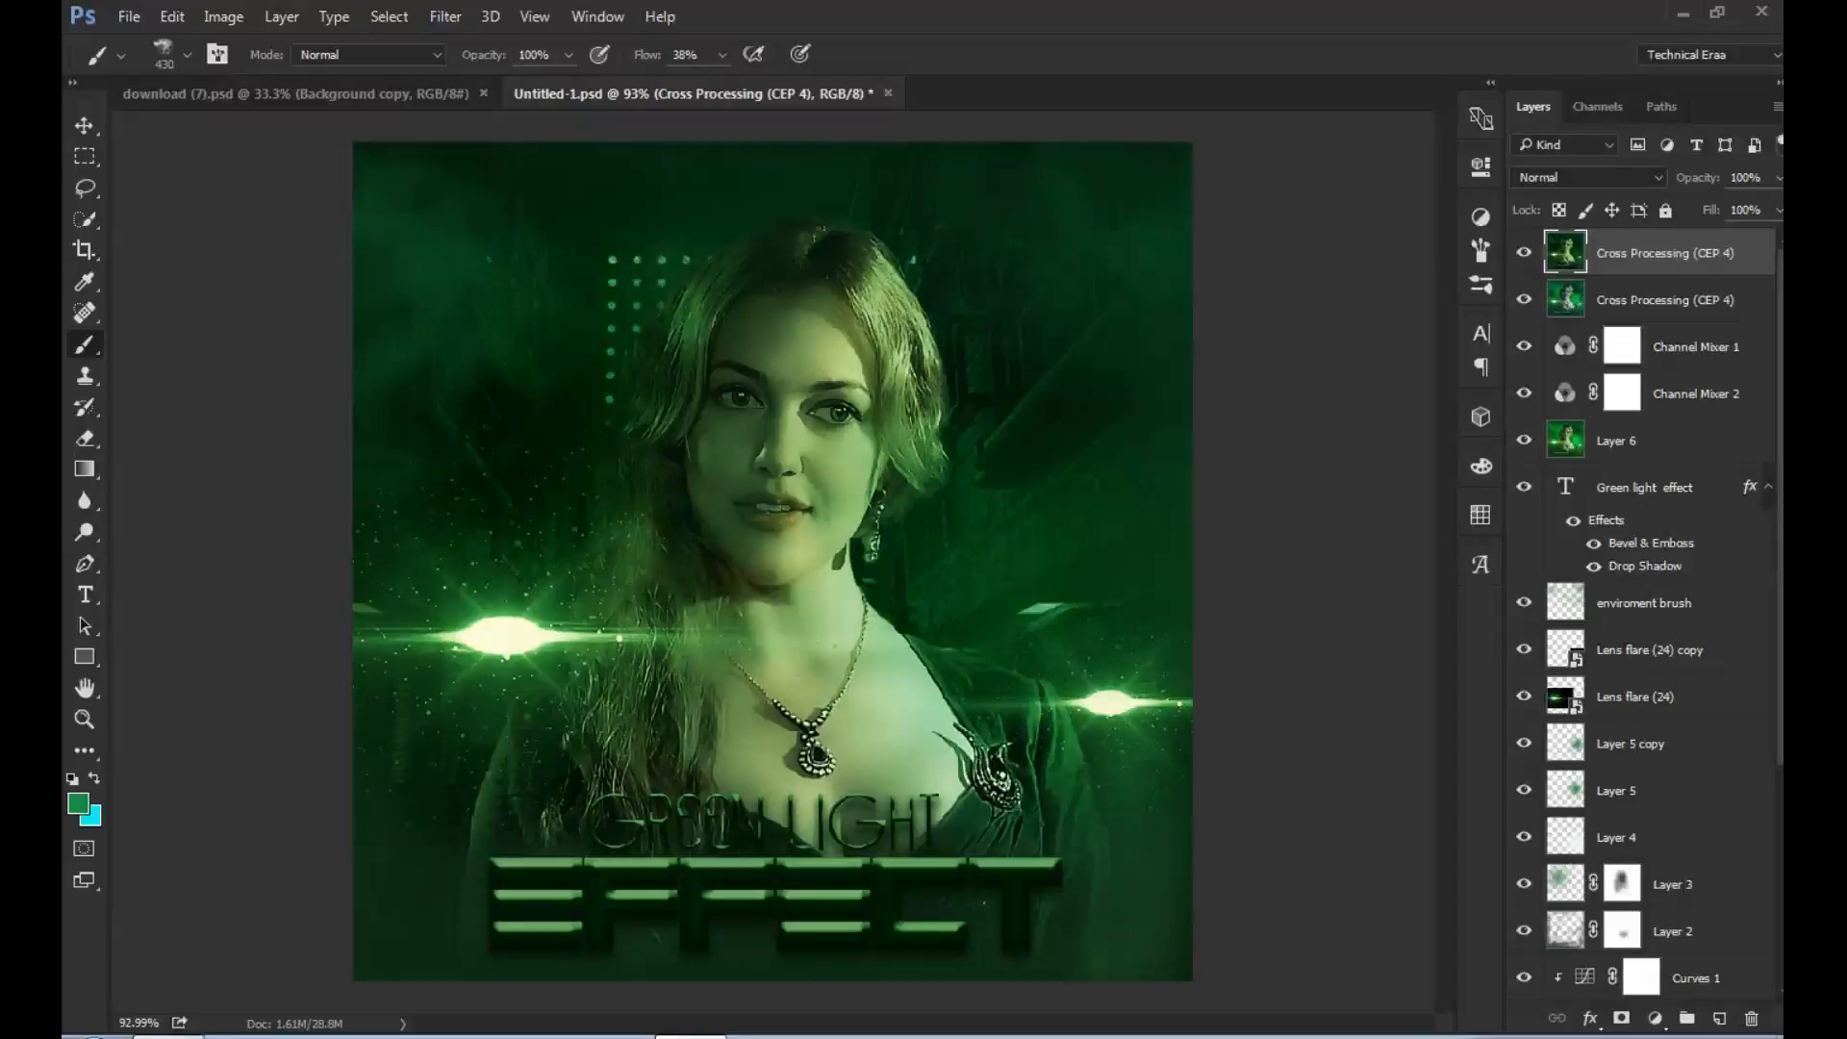
click(446, 16)
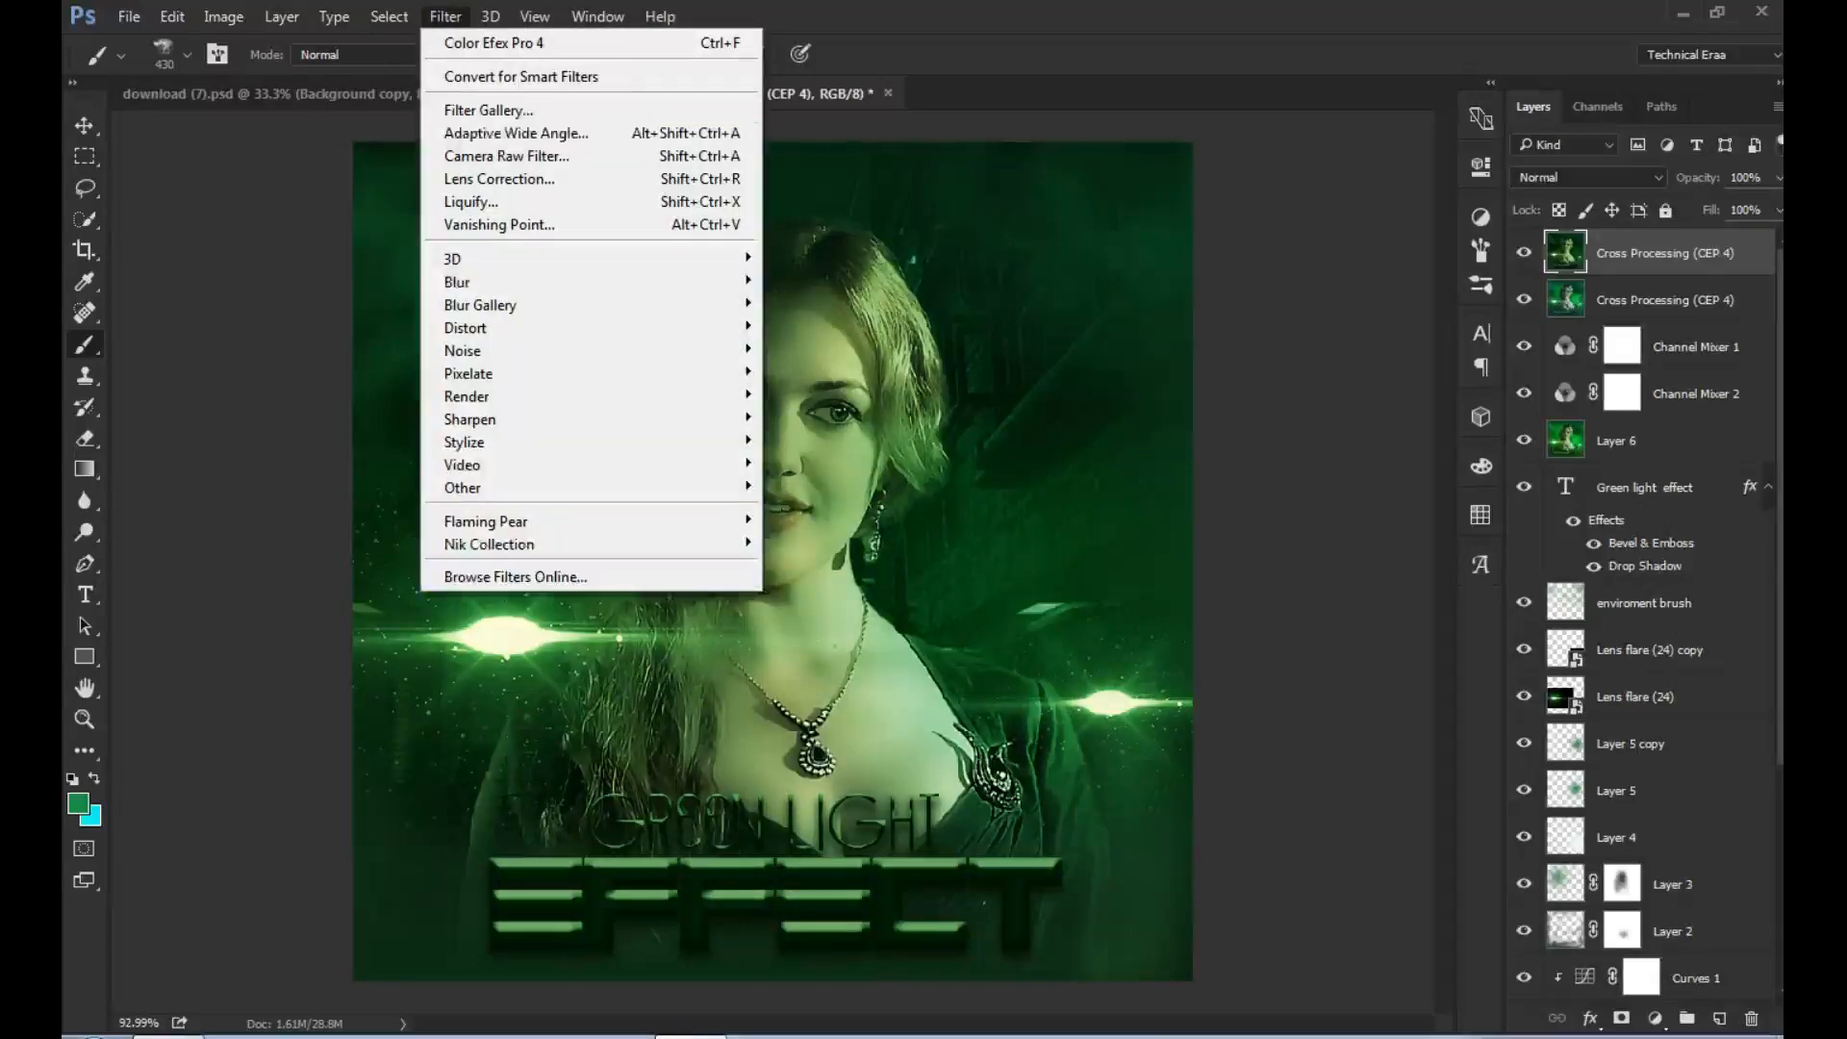
mouse_move(500, 544)
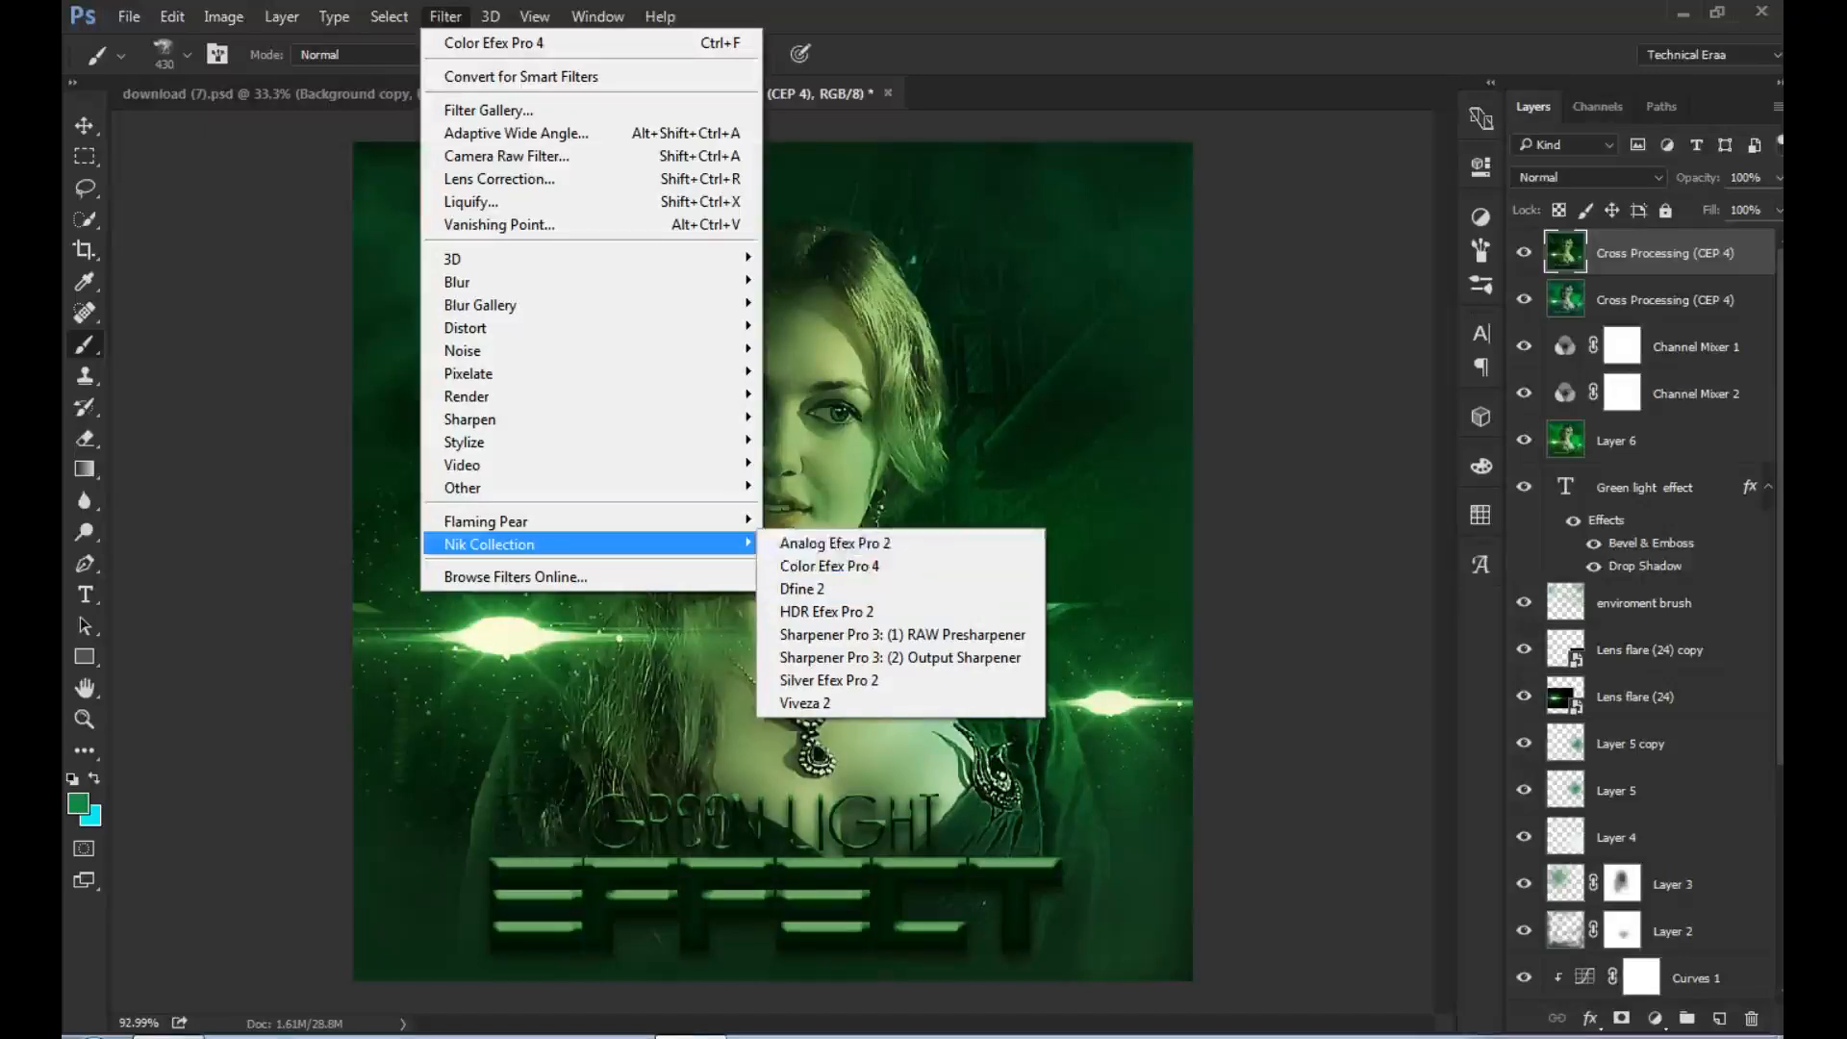
click(830, 567)
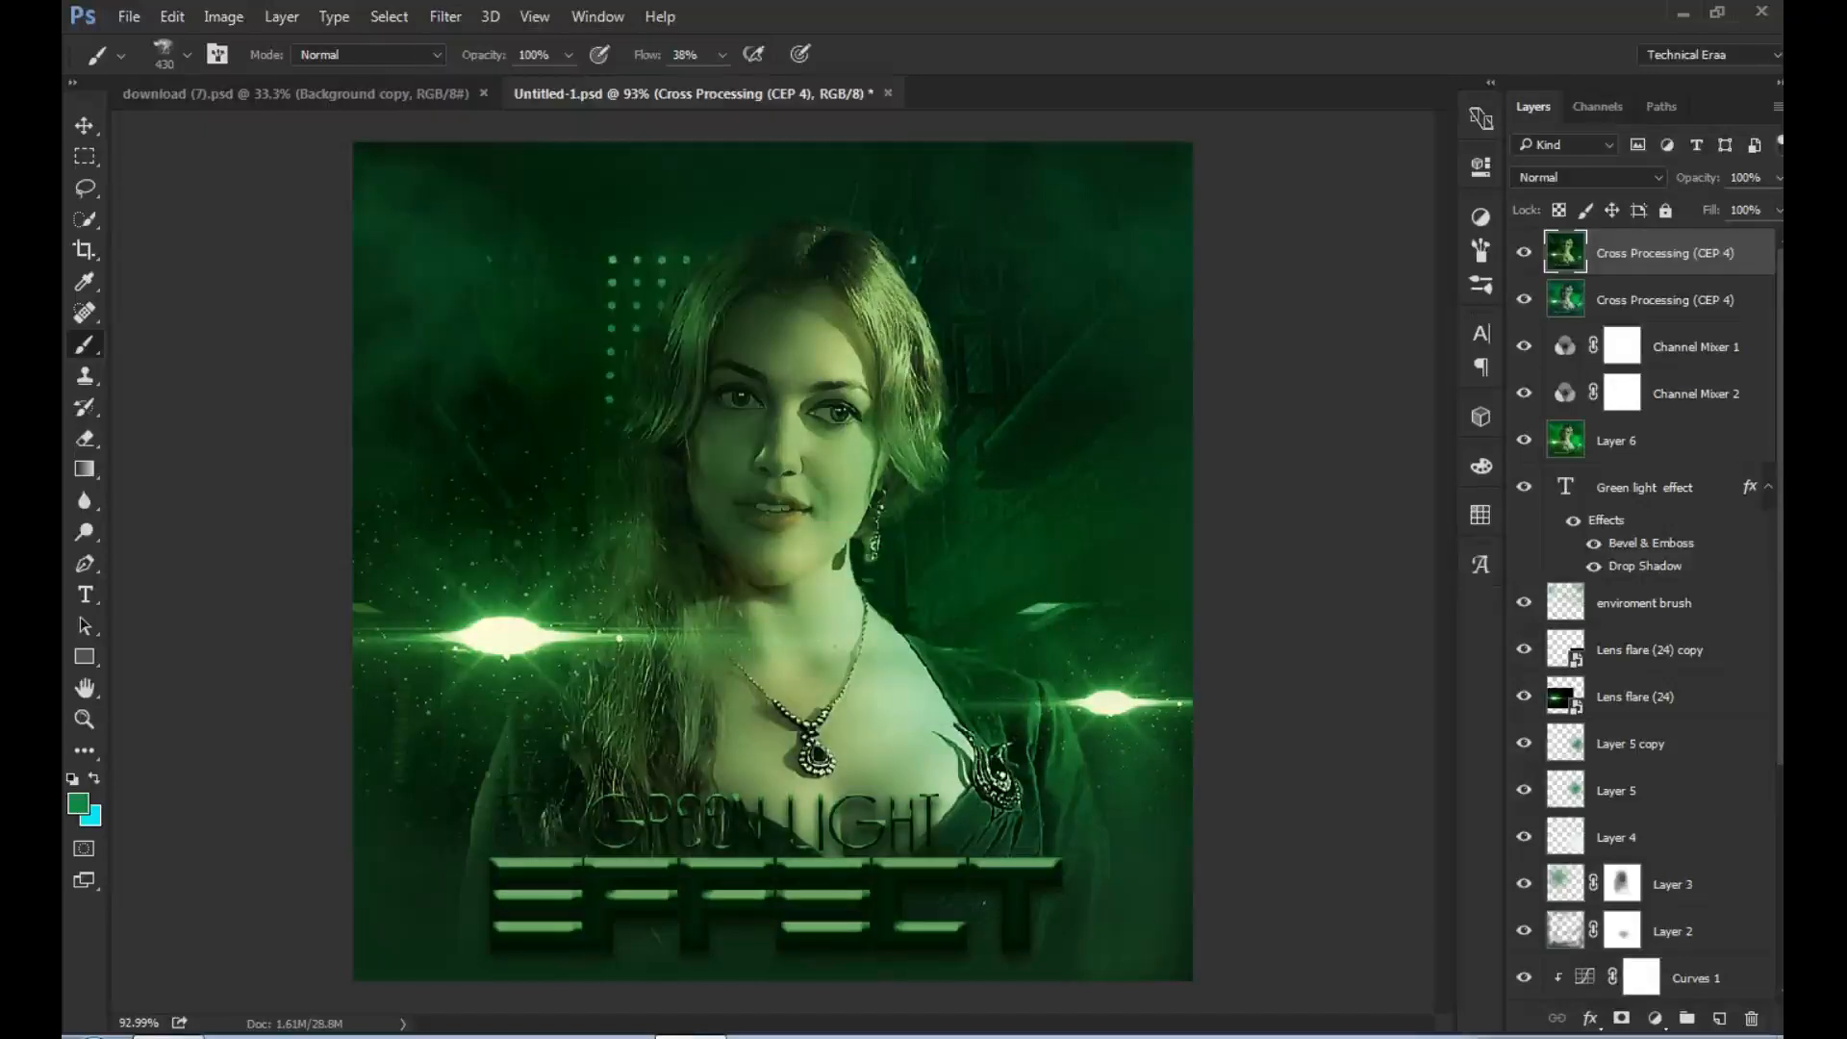